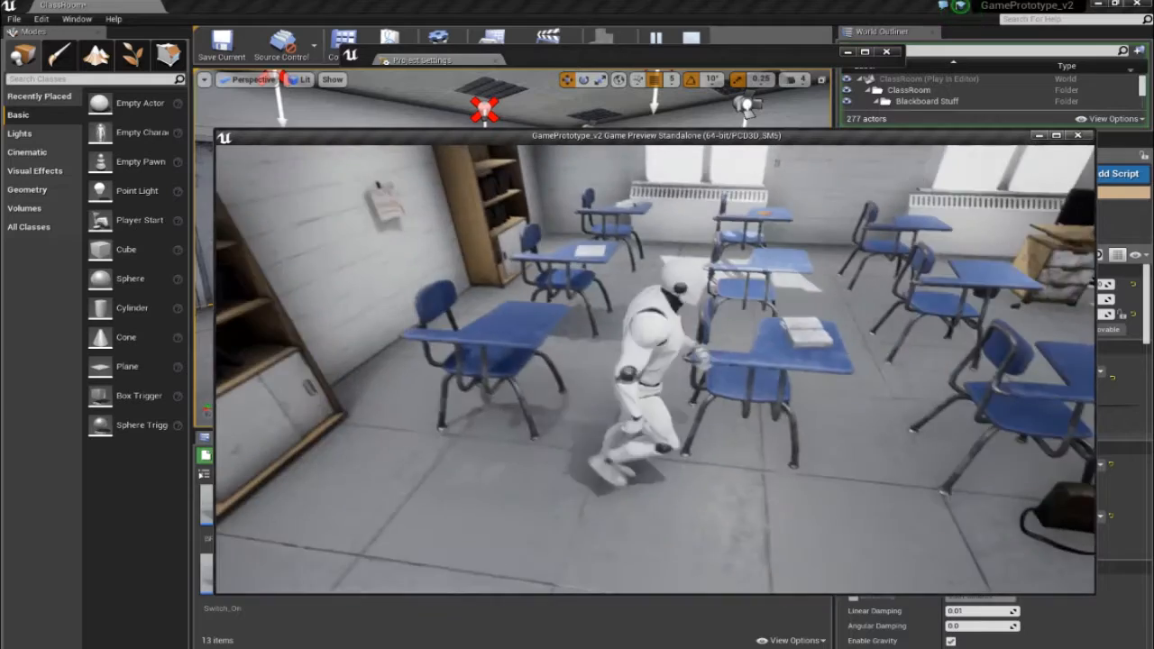
Run the character through the first classroom in the game preview and leave through its door into the hallway.
key(w)
key(d)
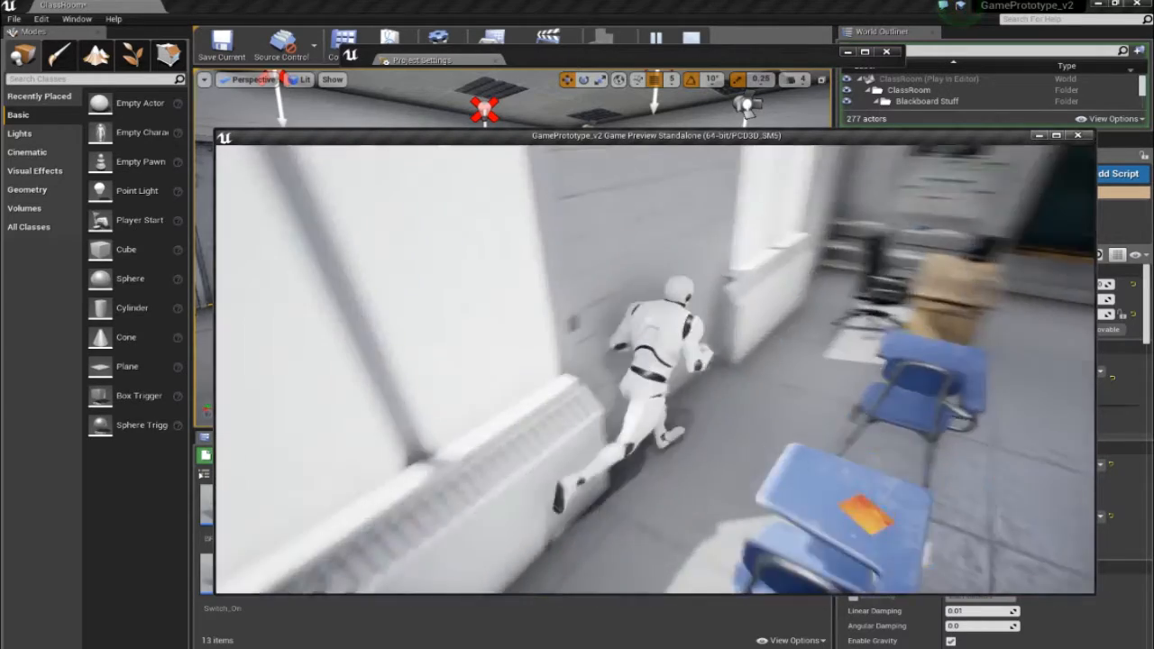
key(w)
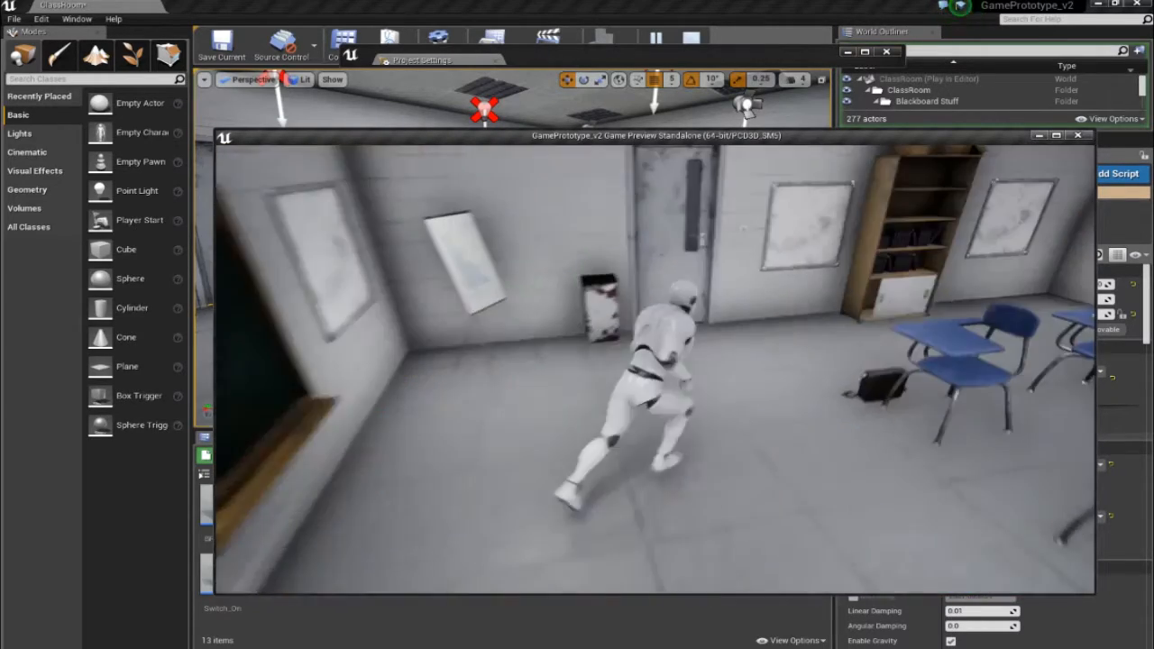
key(a)
key(w)
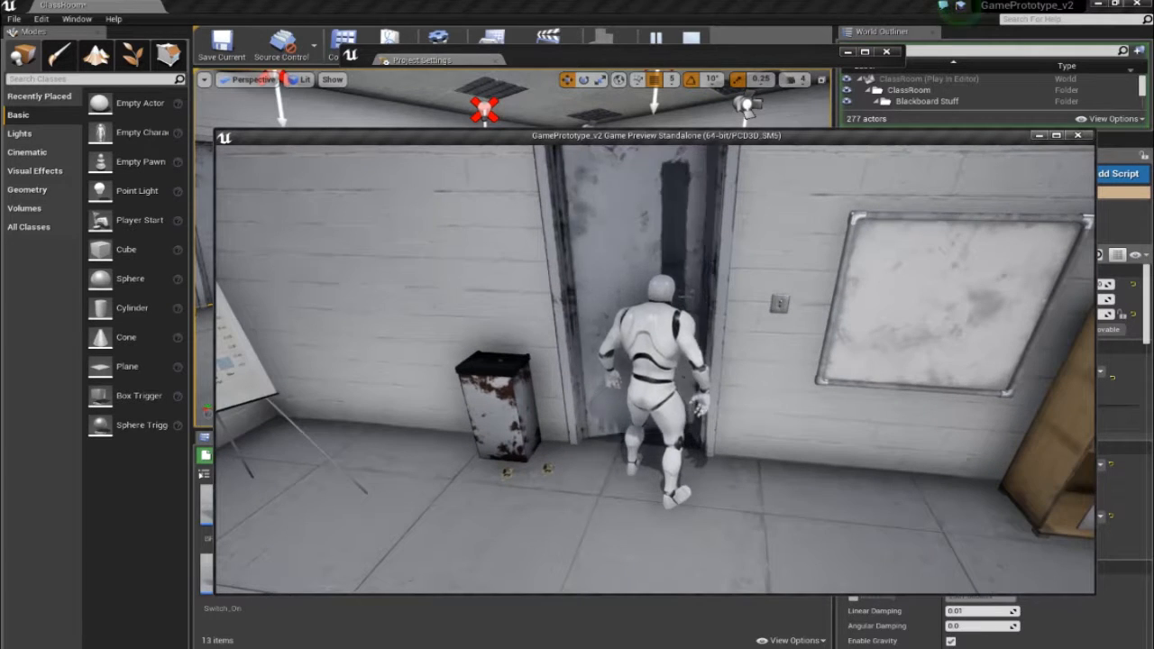
key(w)
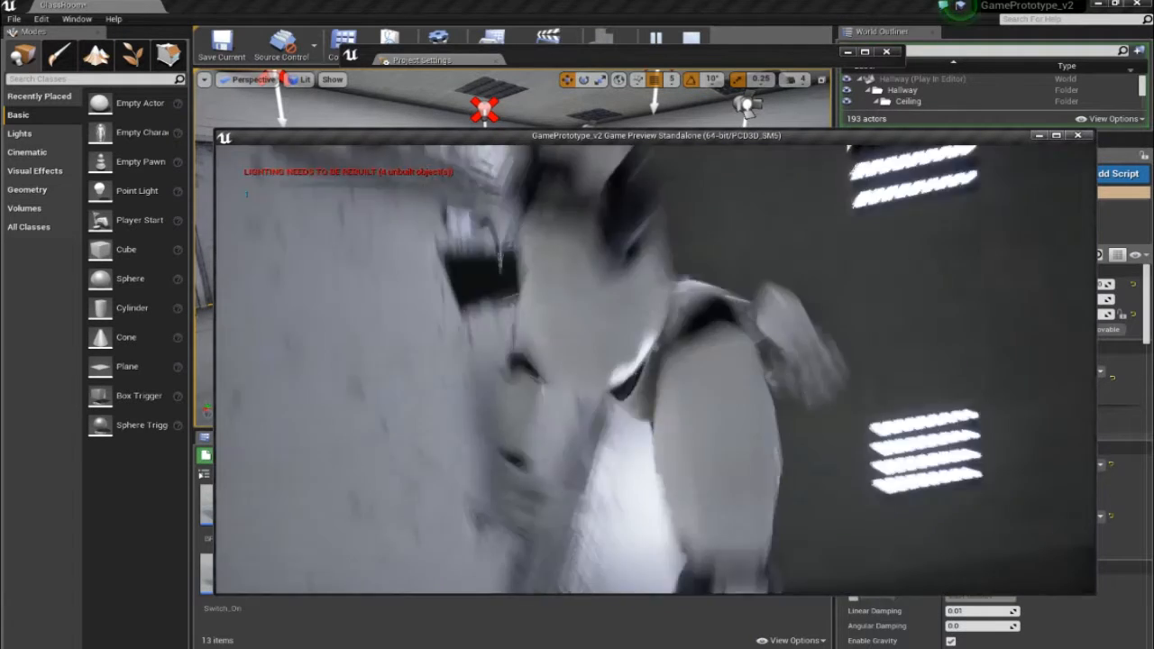
Run the character along the hallway, past the side doors, to the end wall to test the Hallway level.
key(w)
key(w)
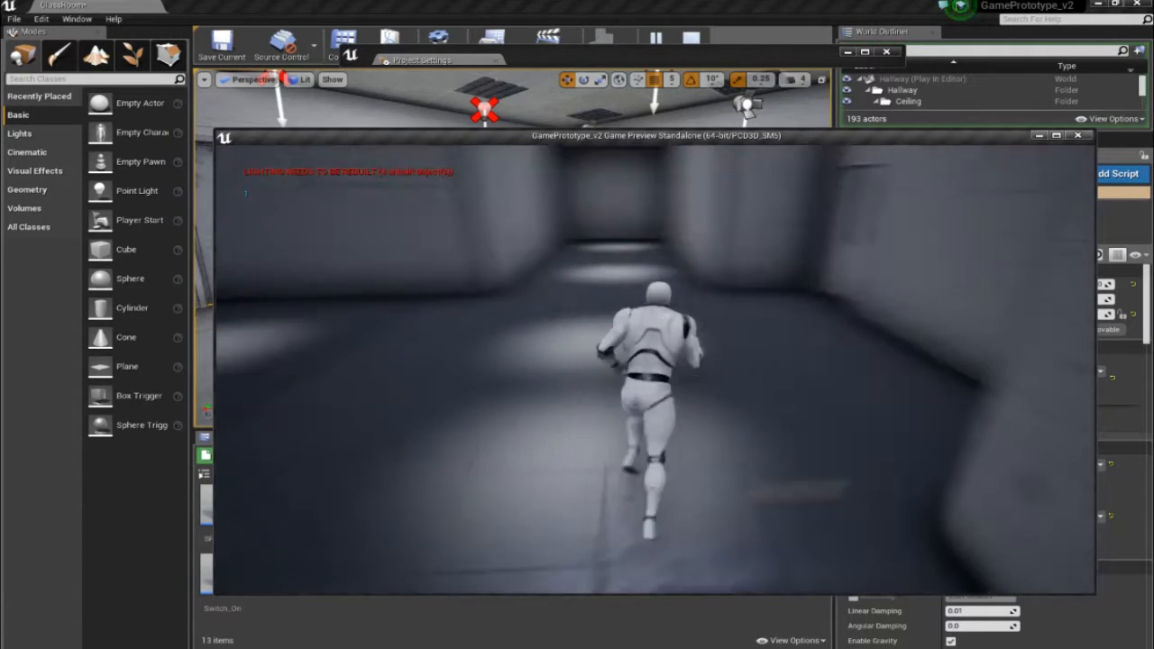
key(w)
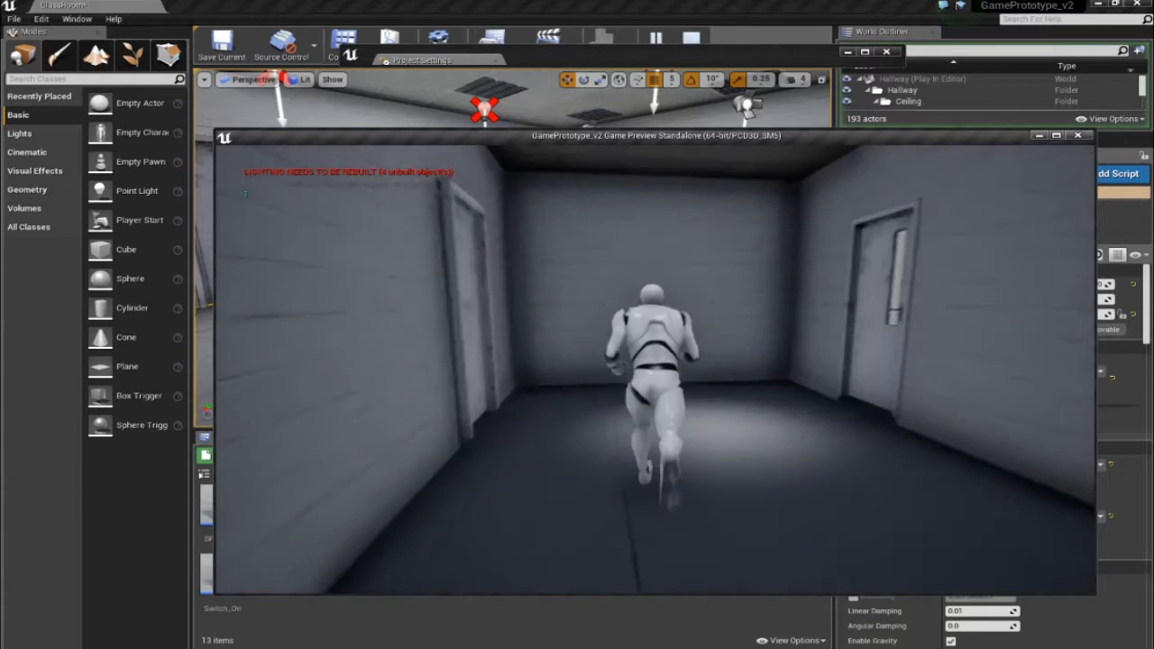
key(w)
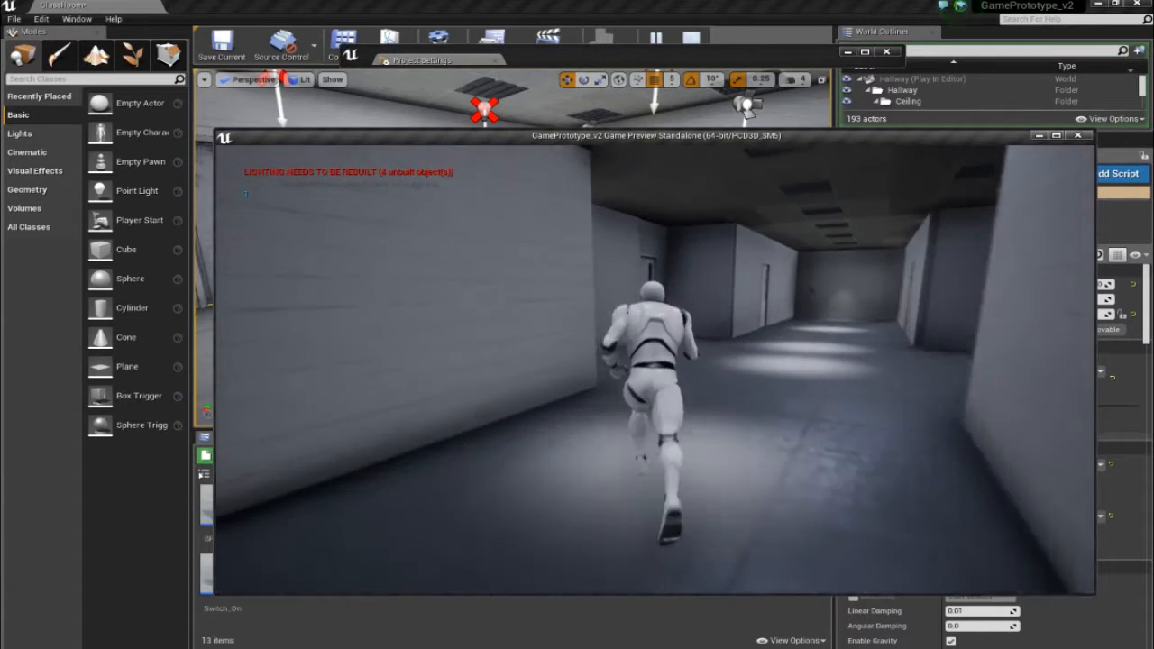
key(w)
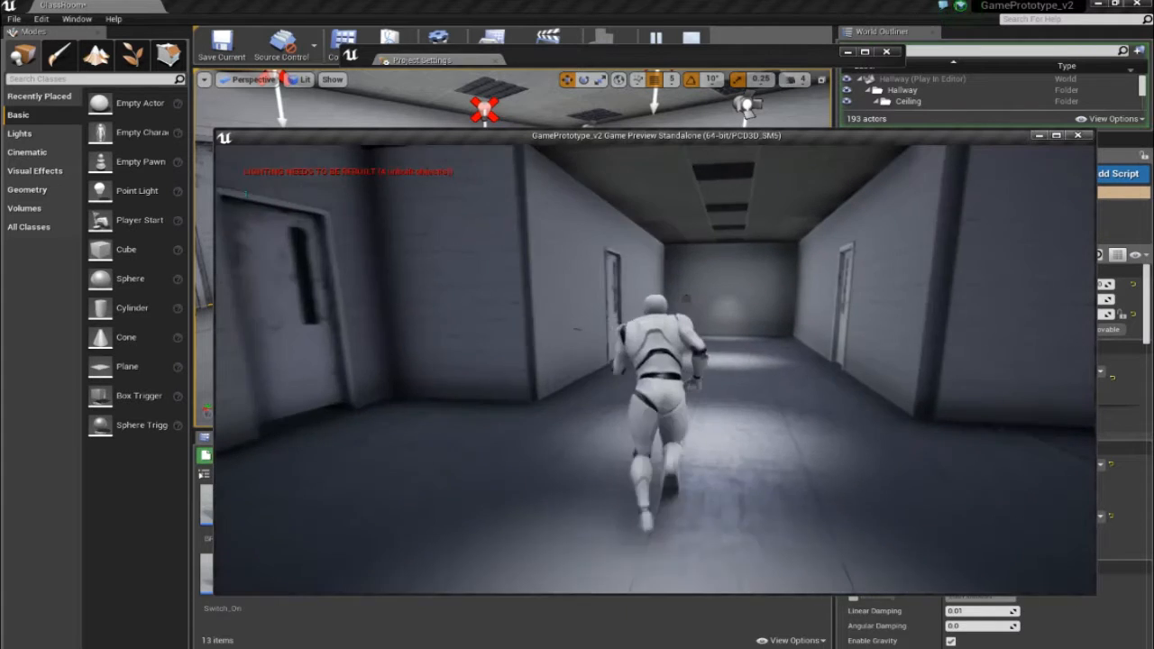
key(w)
key(d)
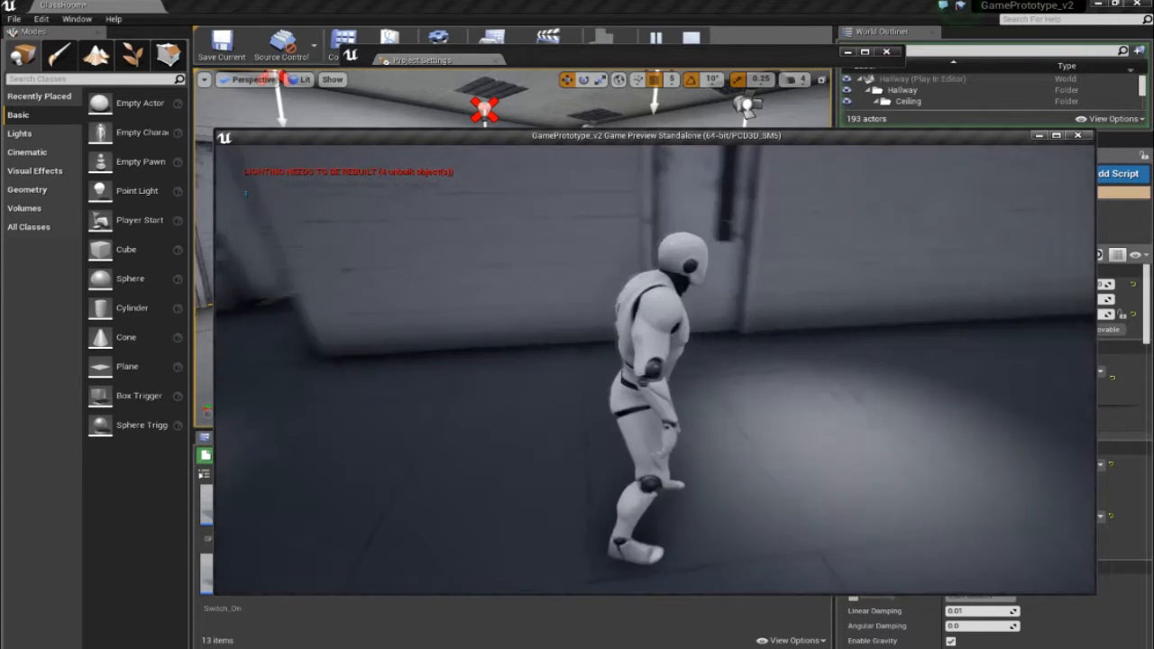
key(s)
key(a)
key(w)
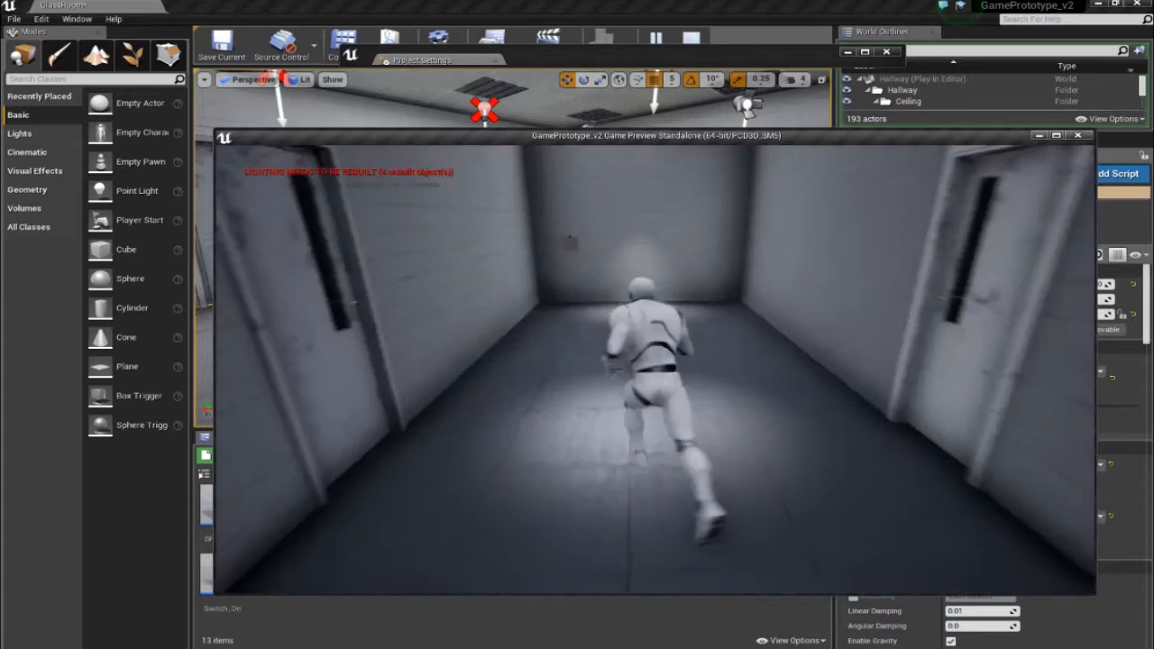
Bring the character up to the "I HATE SCHOOL" note on the hallway's end wall and inspect it.
key(a)
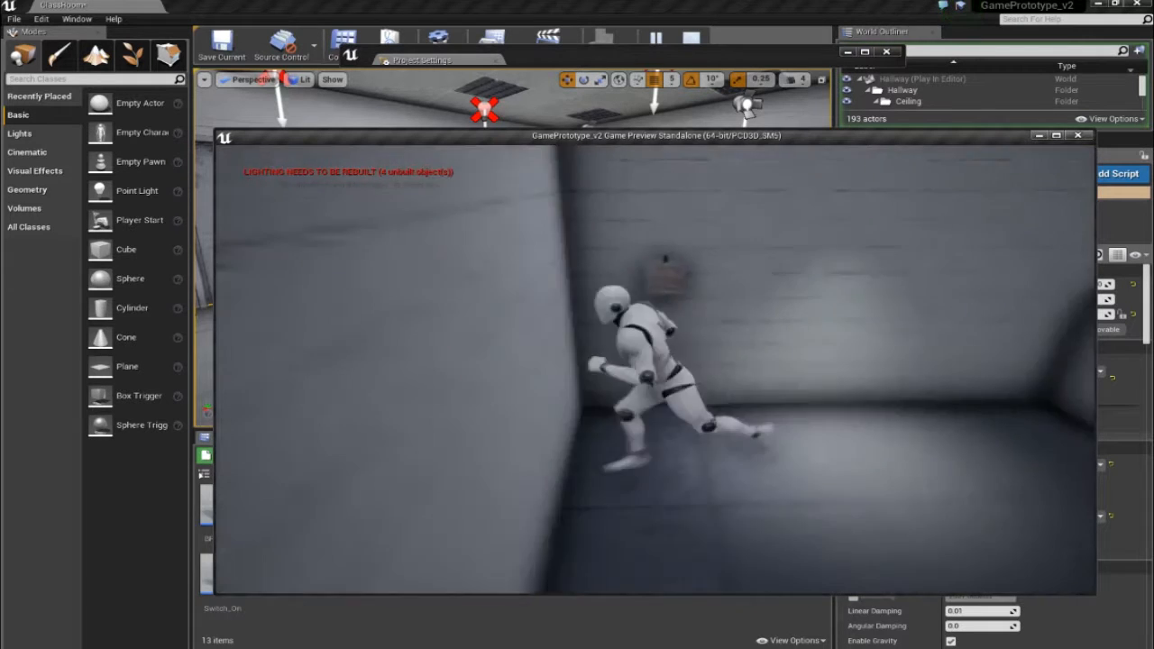
key(s)
key(s)
key(w)
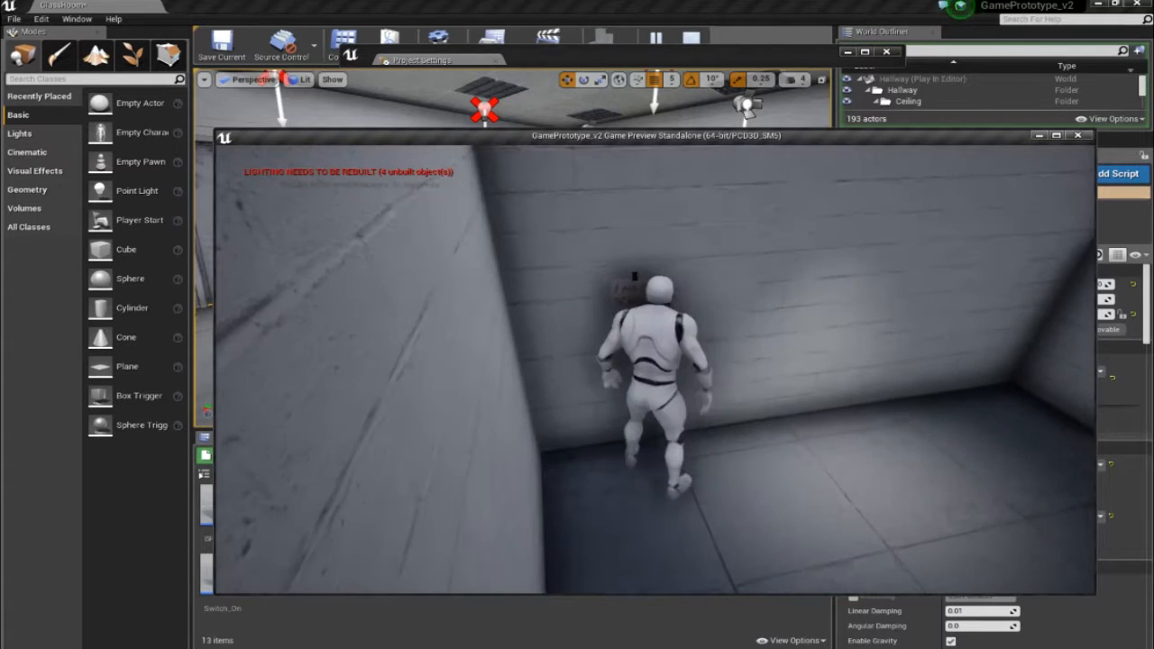
key(d)
key(w)
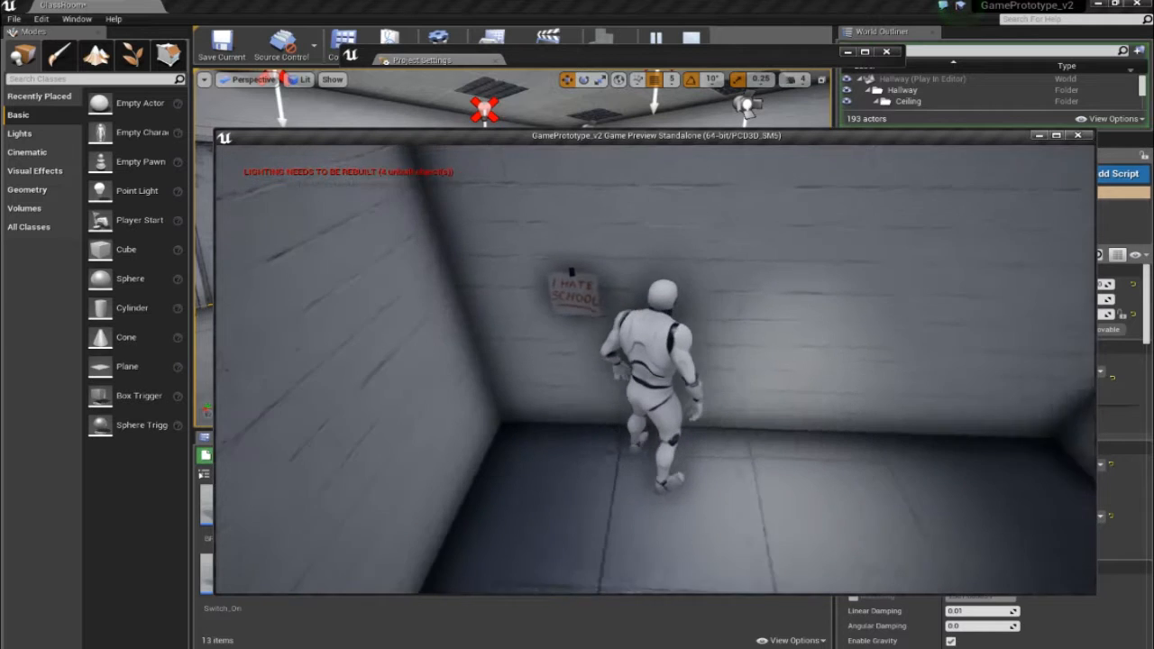
key(s)
Walk the character back to a hallway door and enter the second classroom.
key(w)
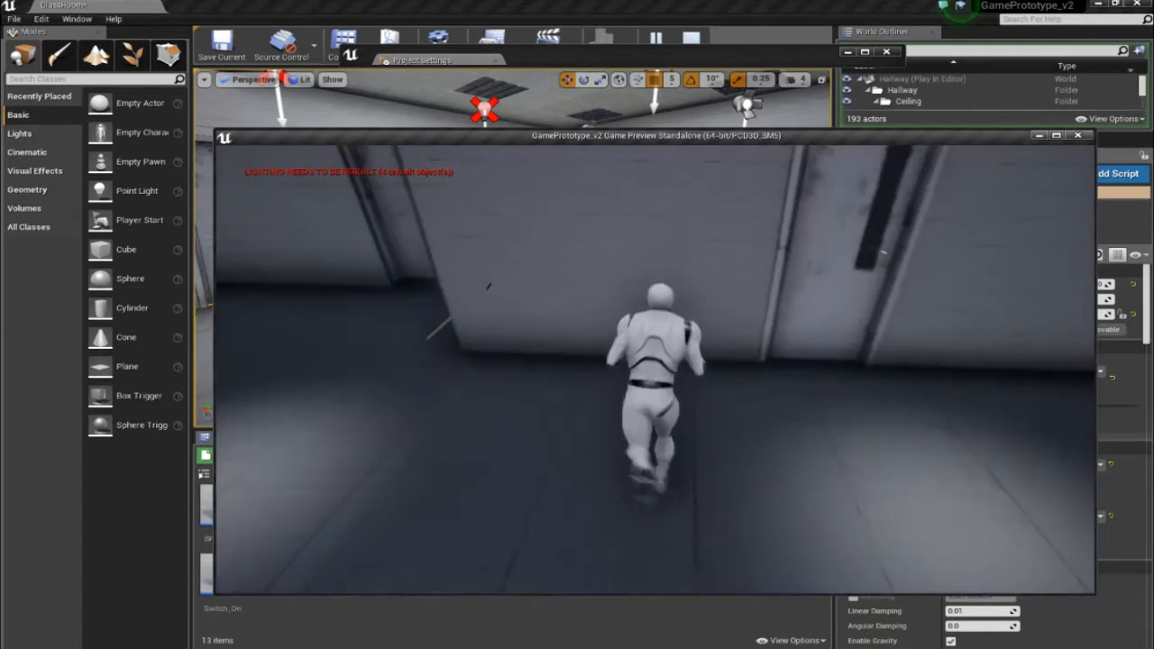
key(w)
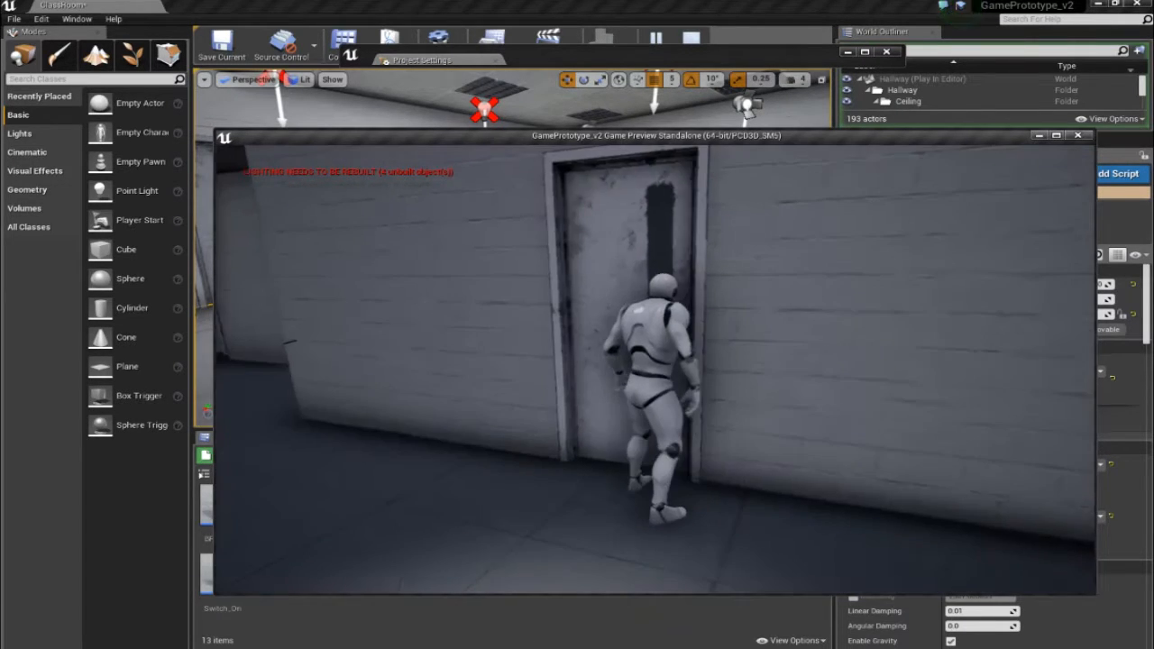
key(w)
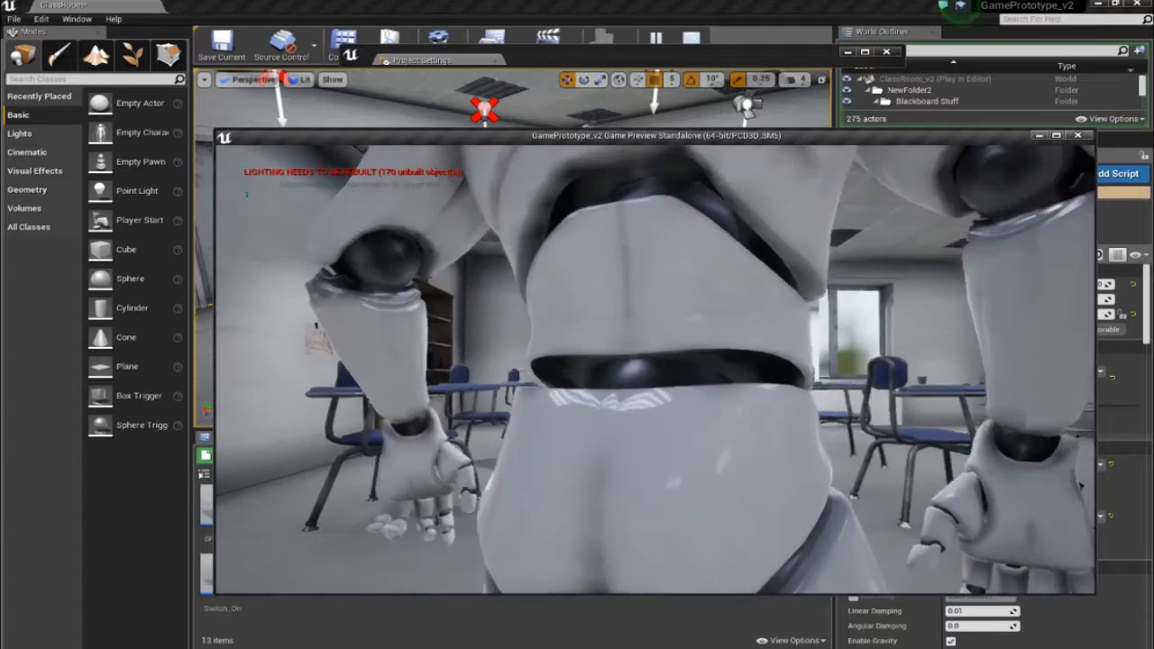
Explore the second classroom with the character, looking at the blackboard, the windows and the desks.
key(w)
key(w)
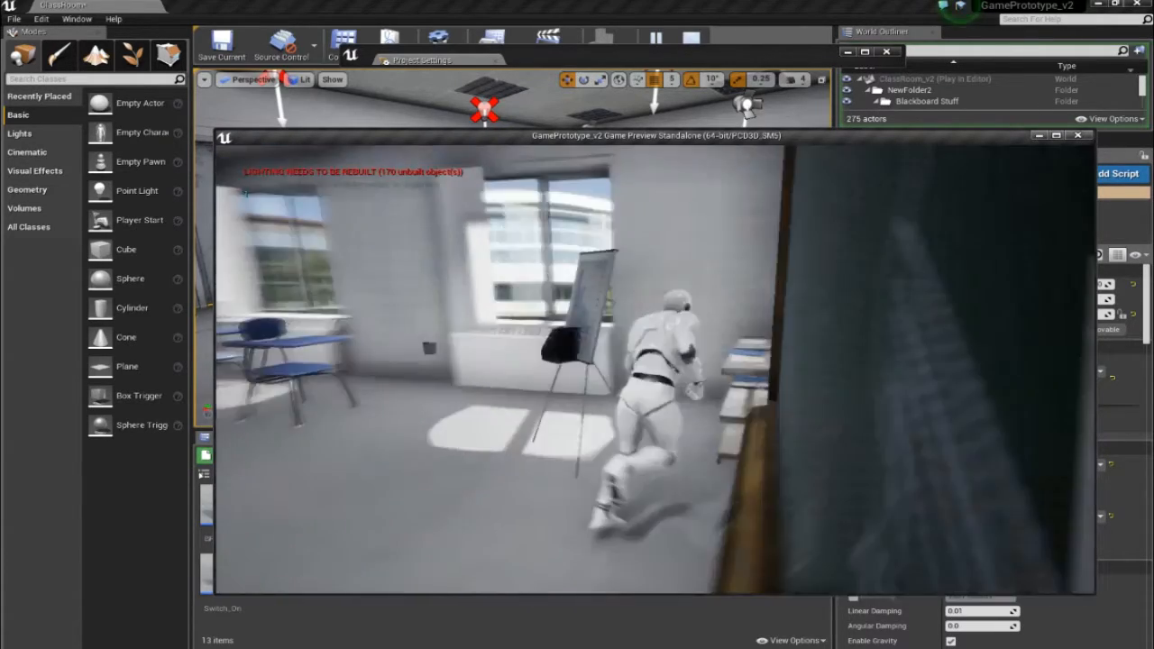
key(w)
key(w)
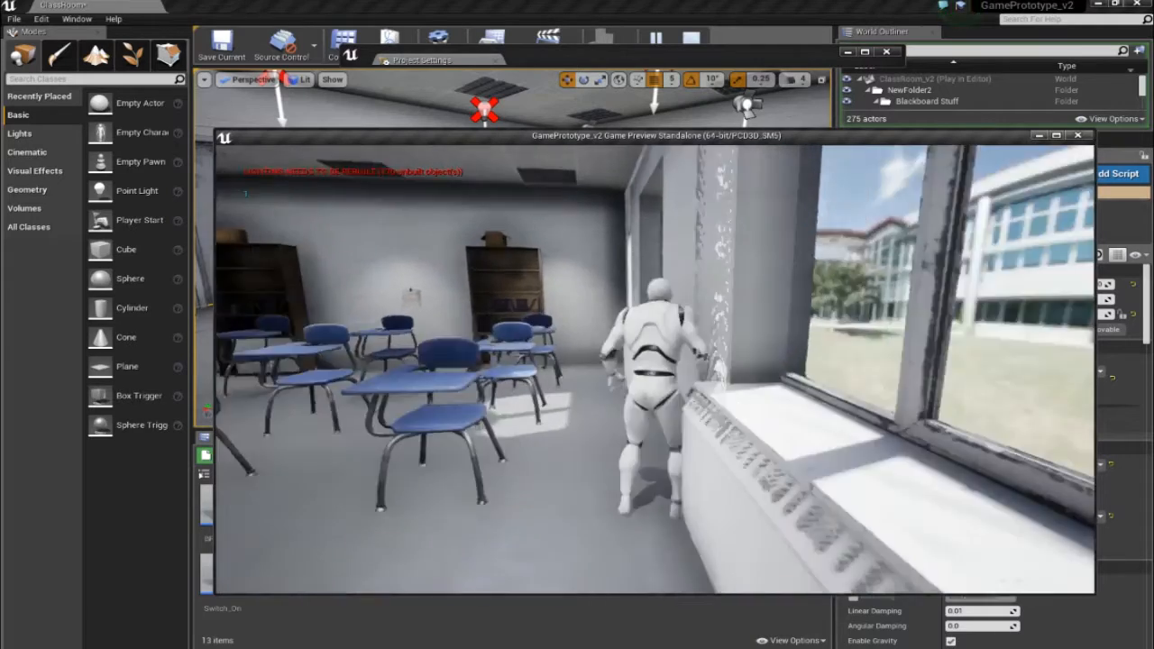
key(w)
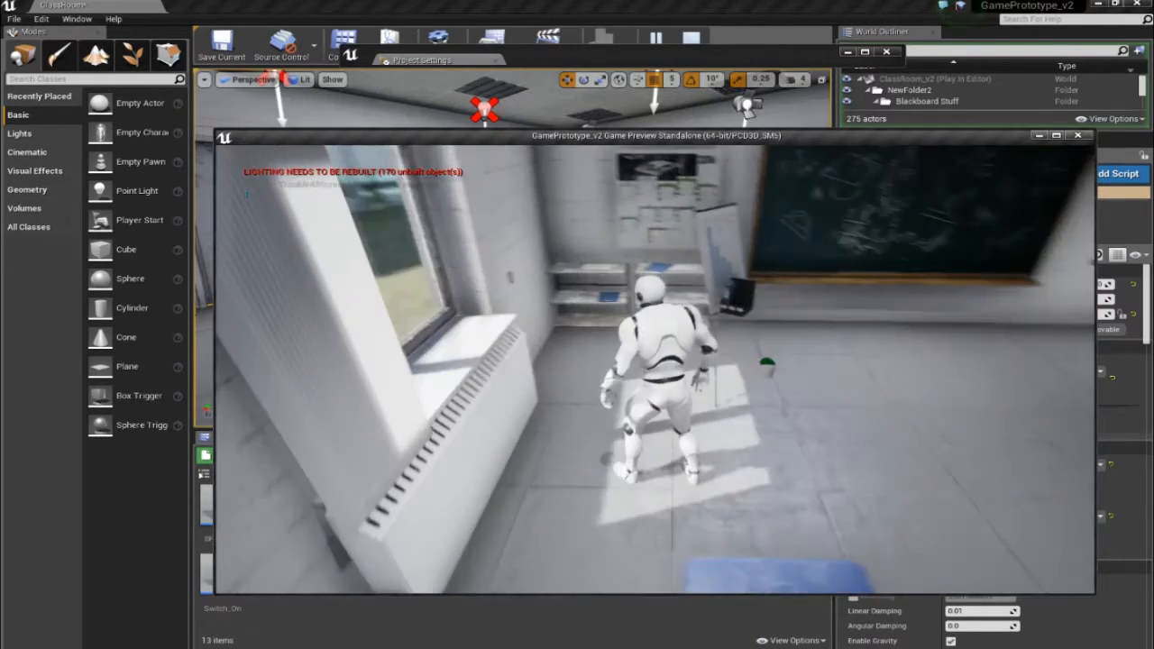
key(d)
key(w)
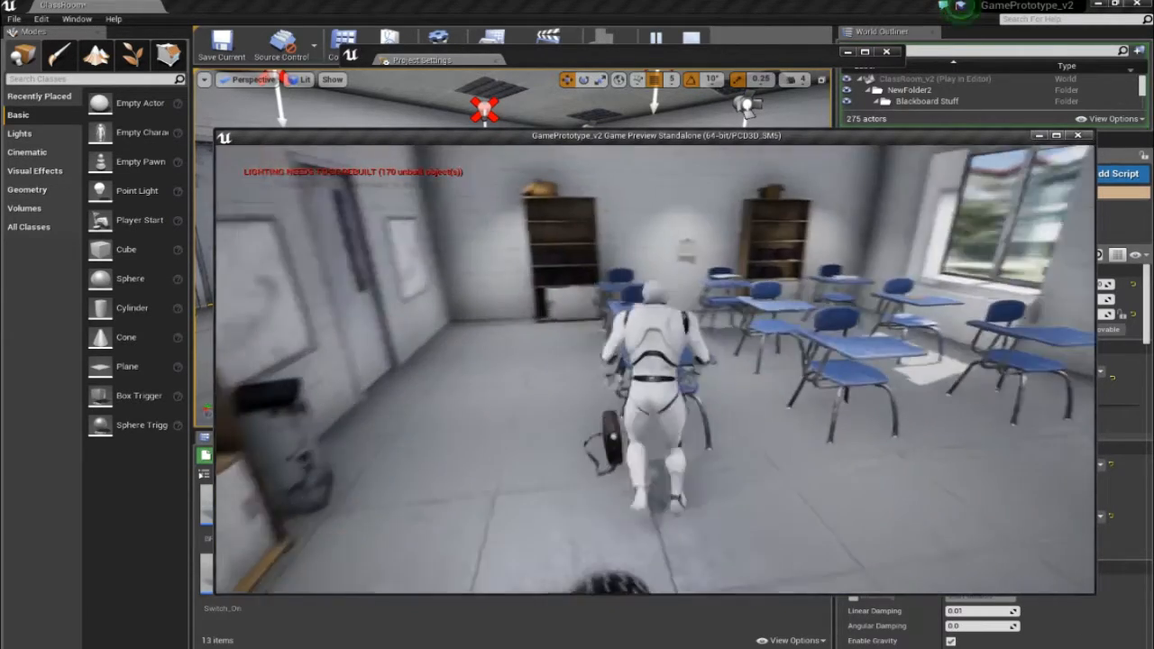
Move the character among the second classroom's desks and exit through its door back into the hallway.
key(w)
key(space)
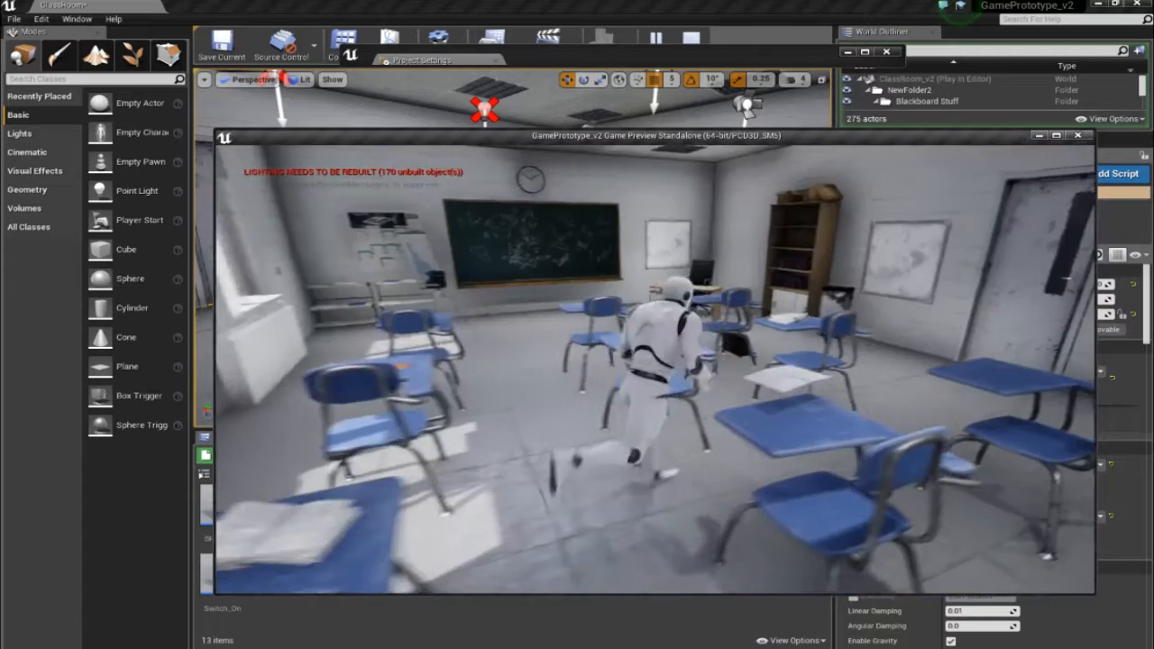
key(w)
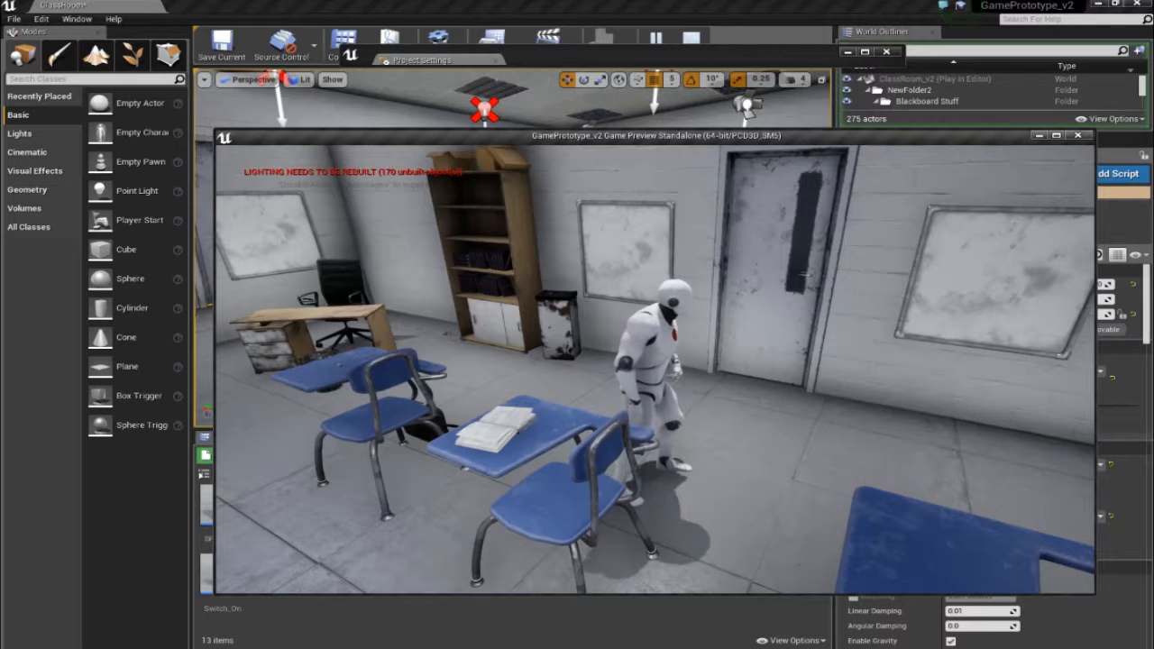
key(w)
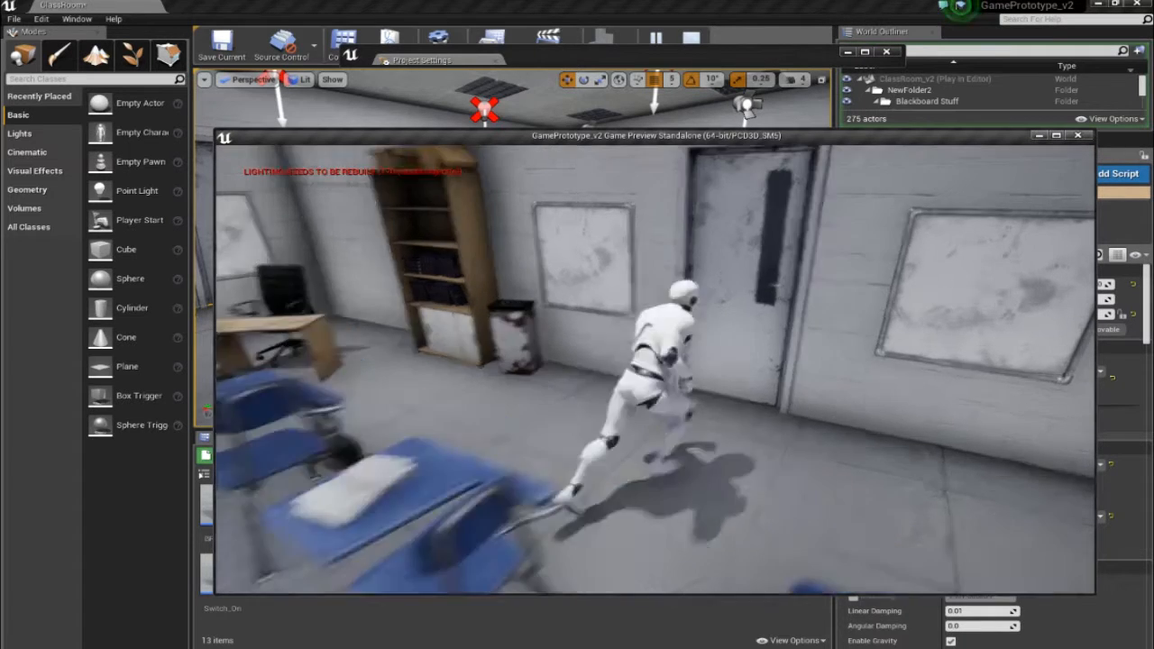
key(w)
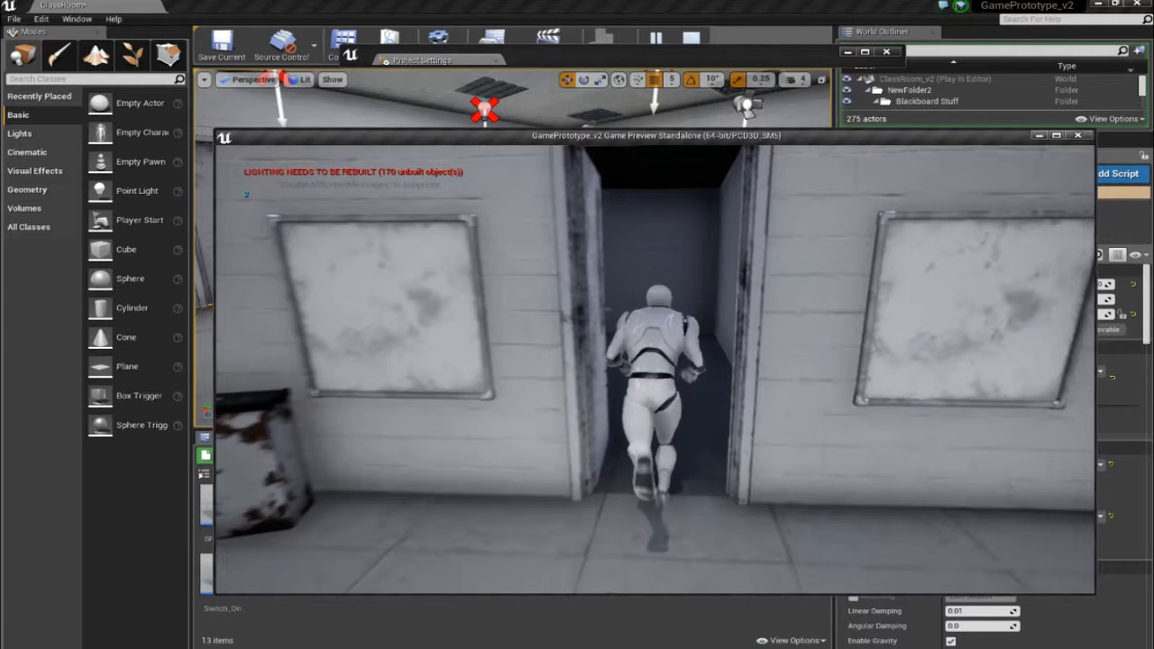
key(w)
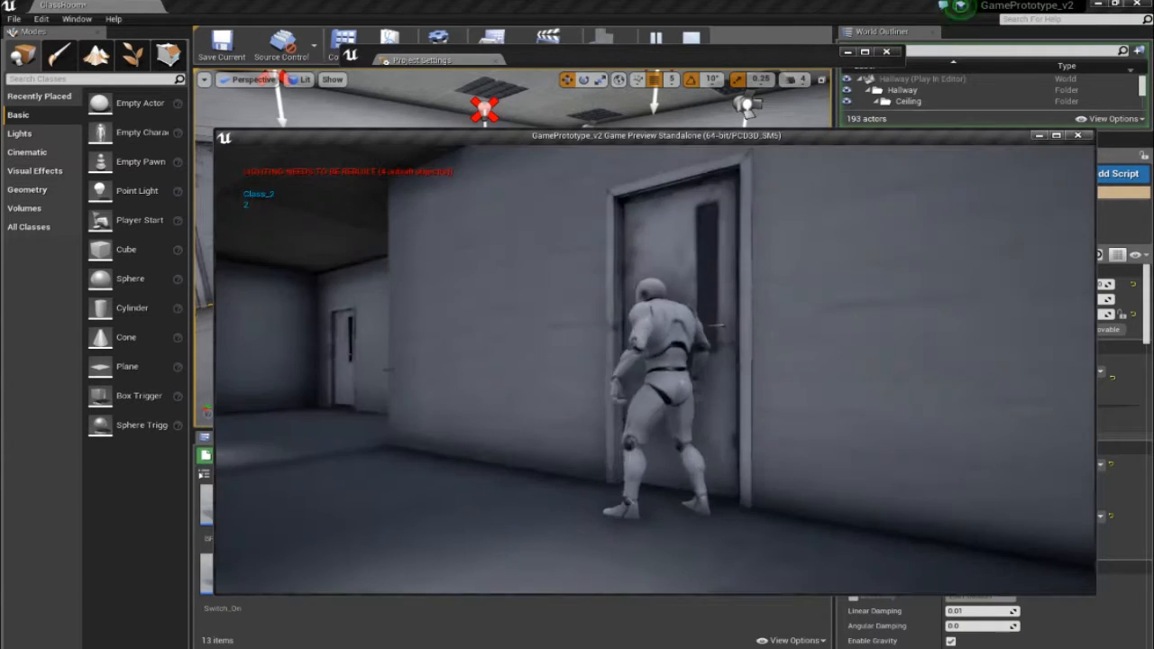
Run down the hallway, open the first classroom's door and walk the character back inside.
key(w)
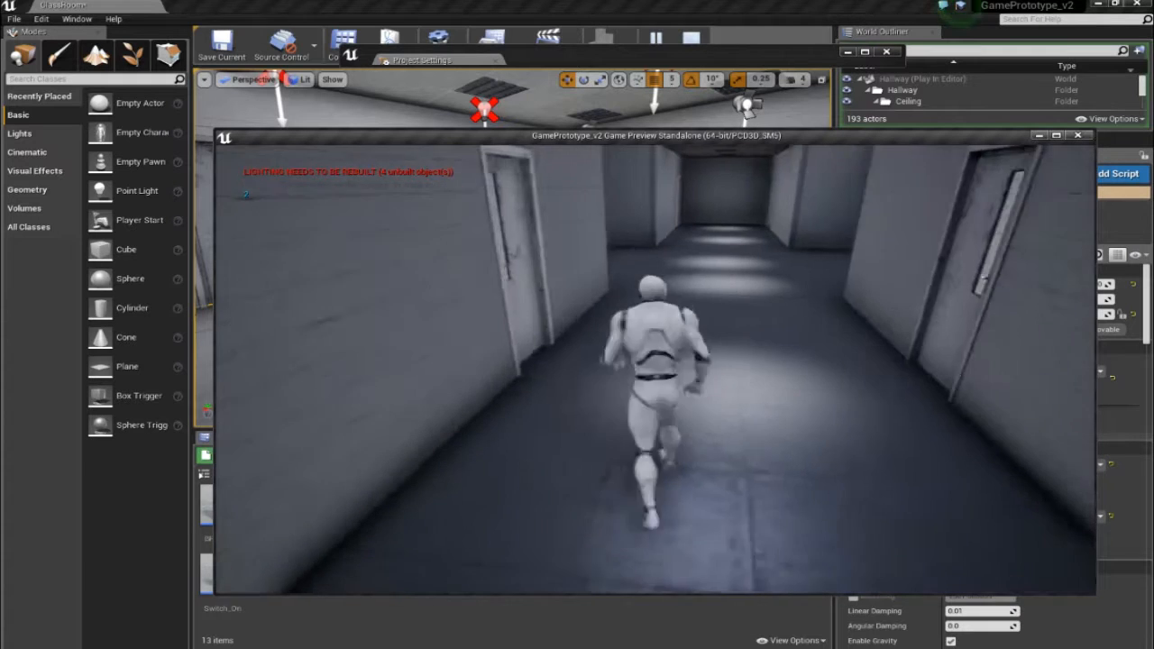
key(w)
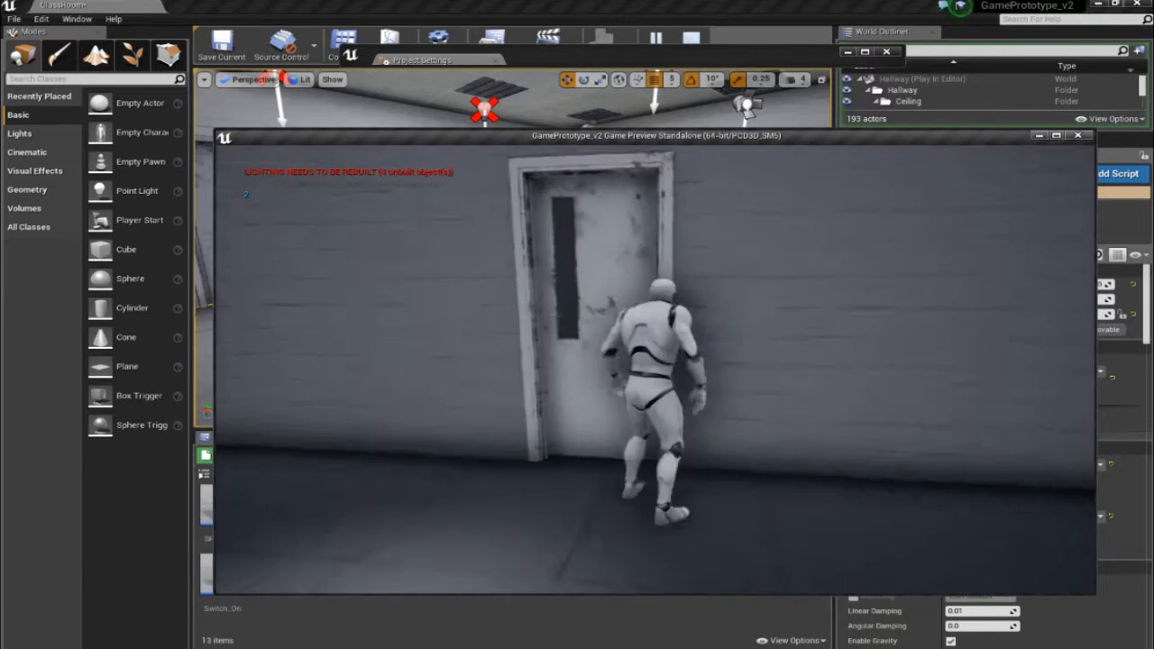
key(e)
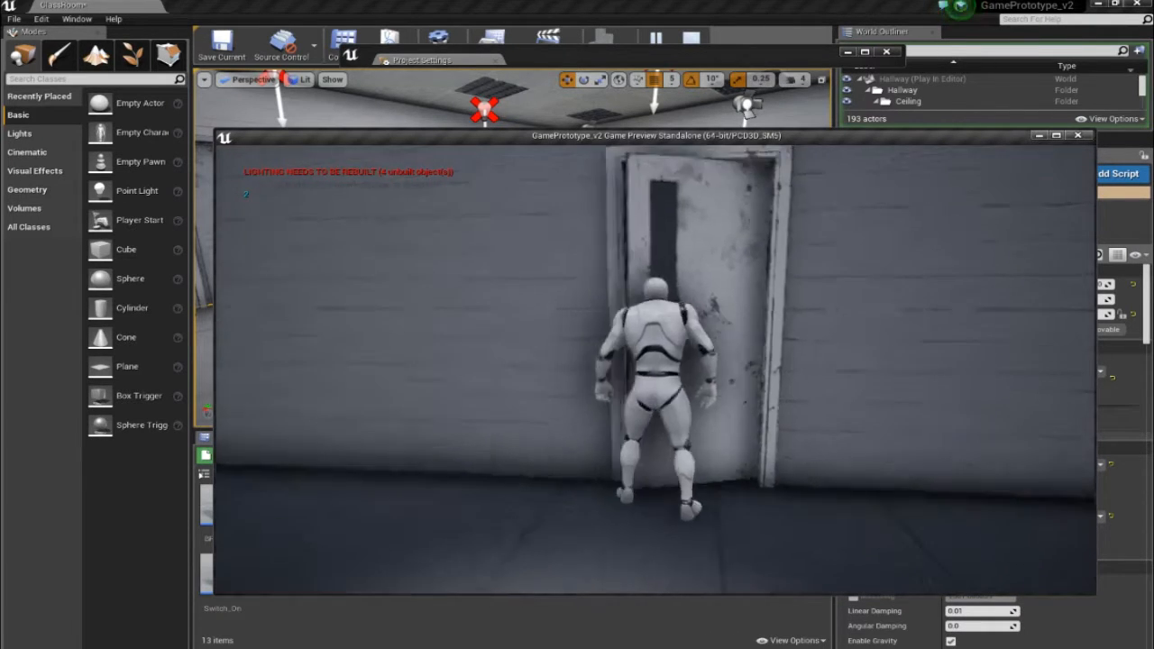
key(s)
key(w)
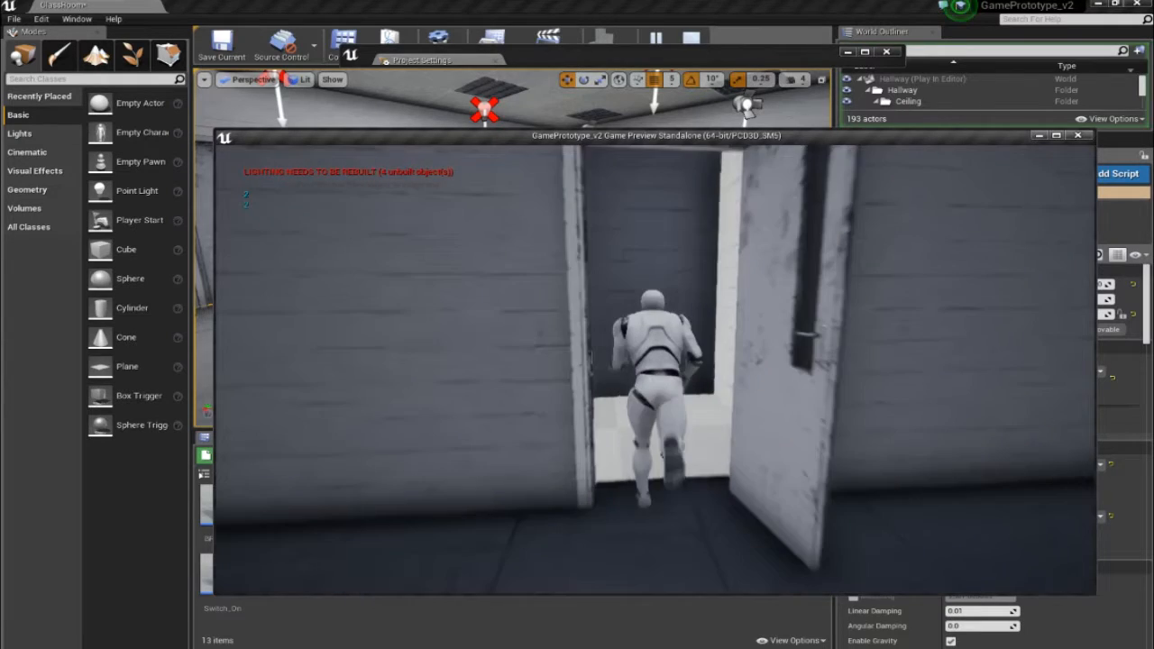
key(w)
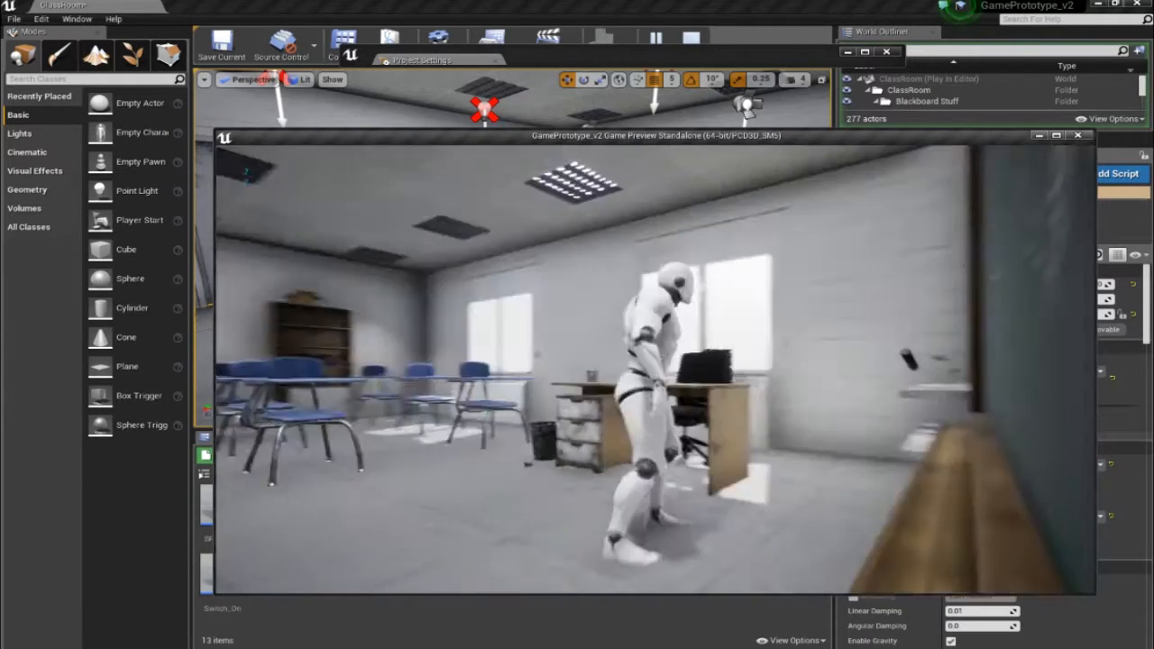
key(w)
key(w)
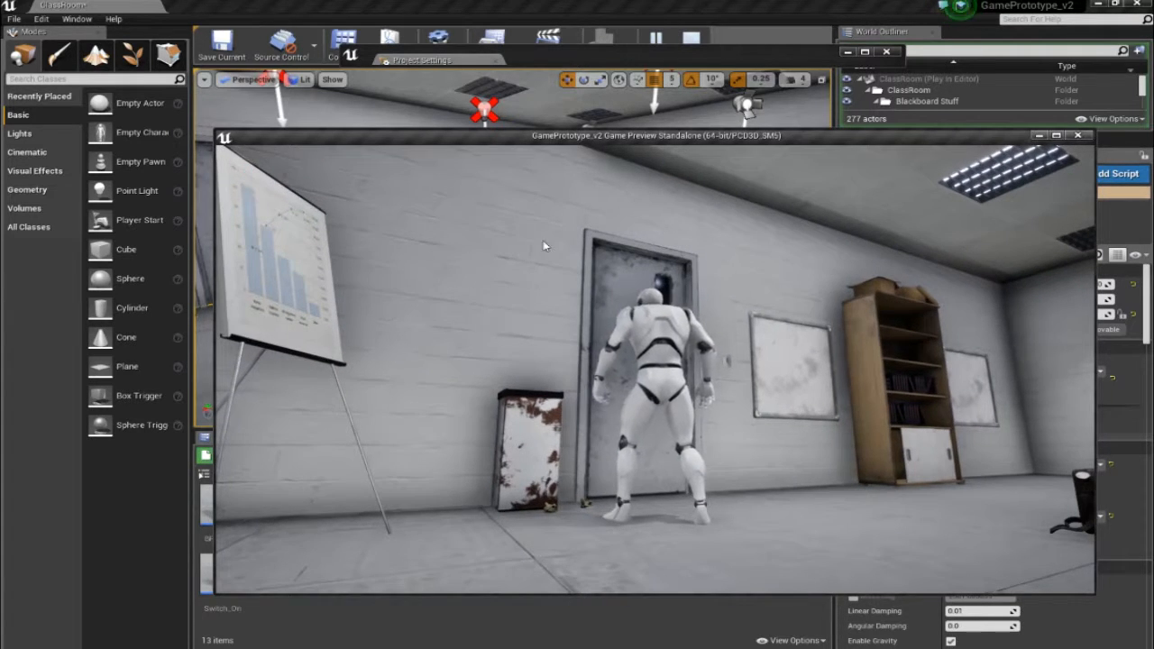
Move the game preview aside, enlarge the World Outliner and review the ClassRoom level's actors, including the NPCs and quest triggers.
drag(633, 142, 325, 108)
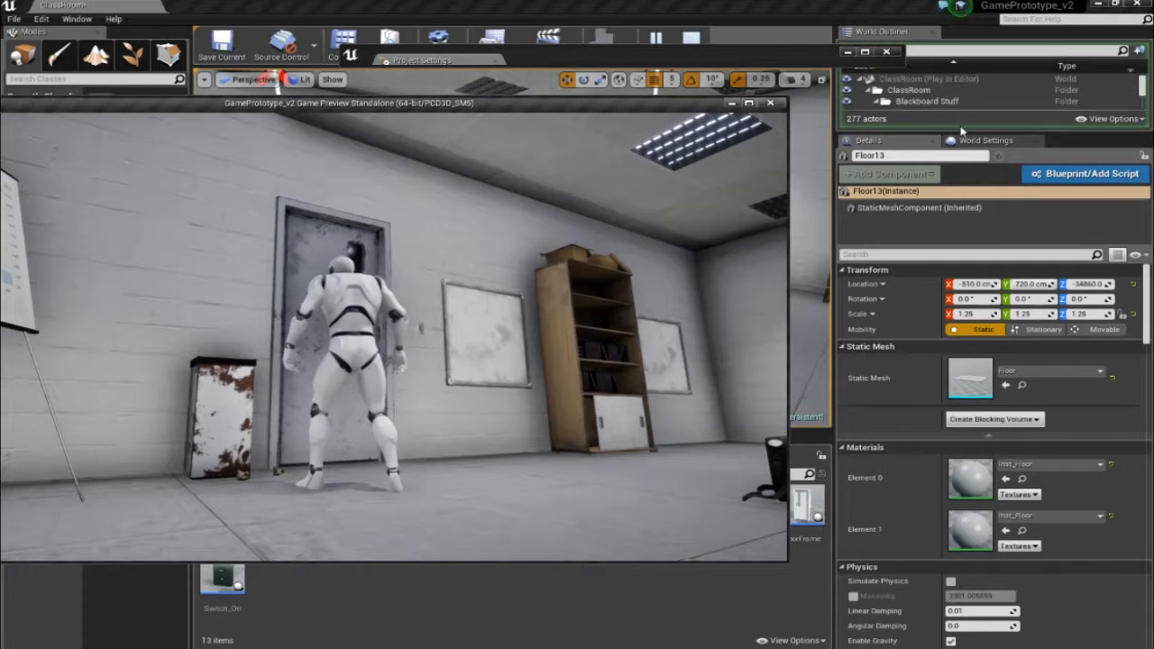
click(983, 142)
drag(984, 146, 1000, 613)
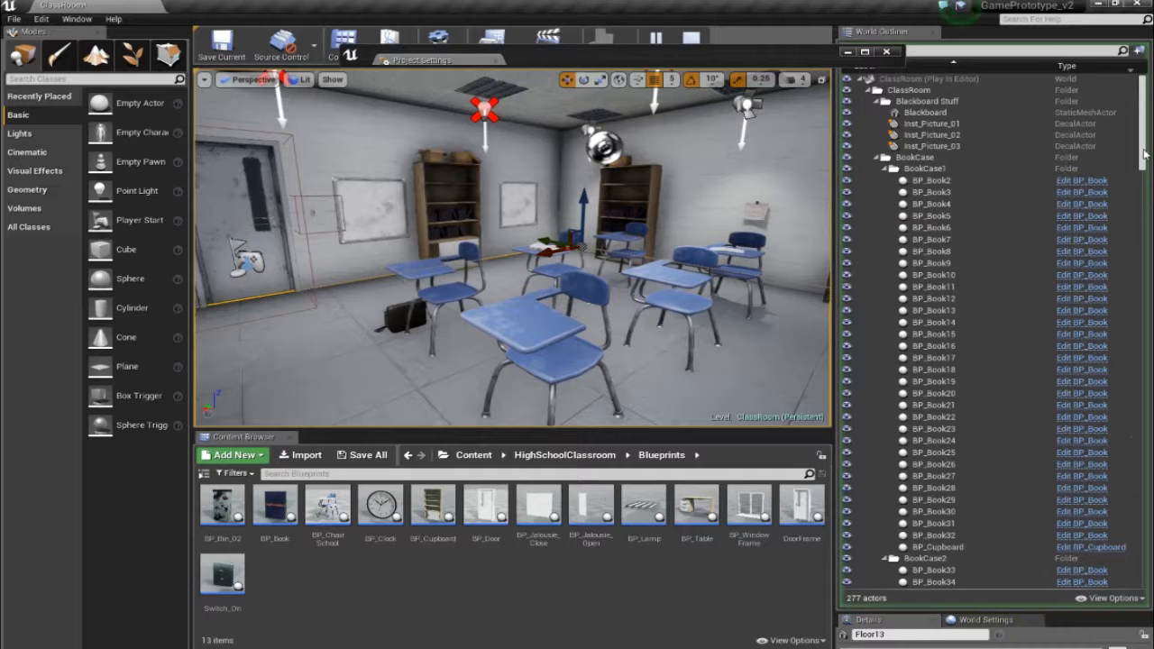
drag(1140, 108, 1142, 476)
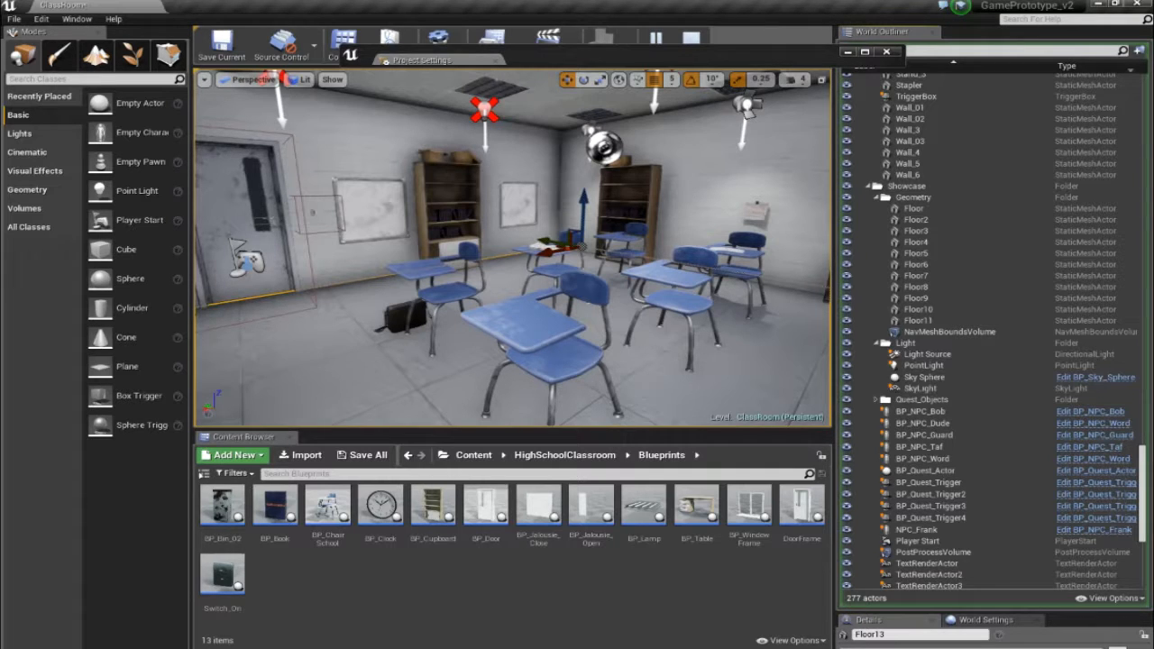
key(alt+Tab)
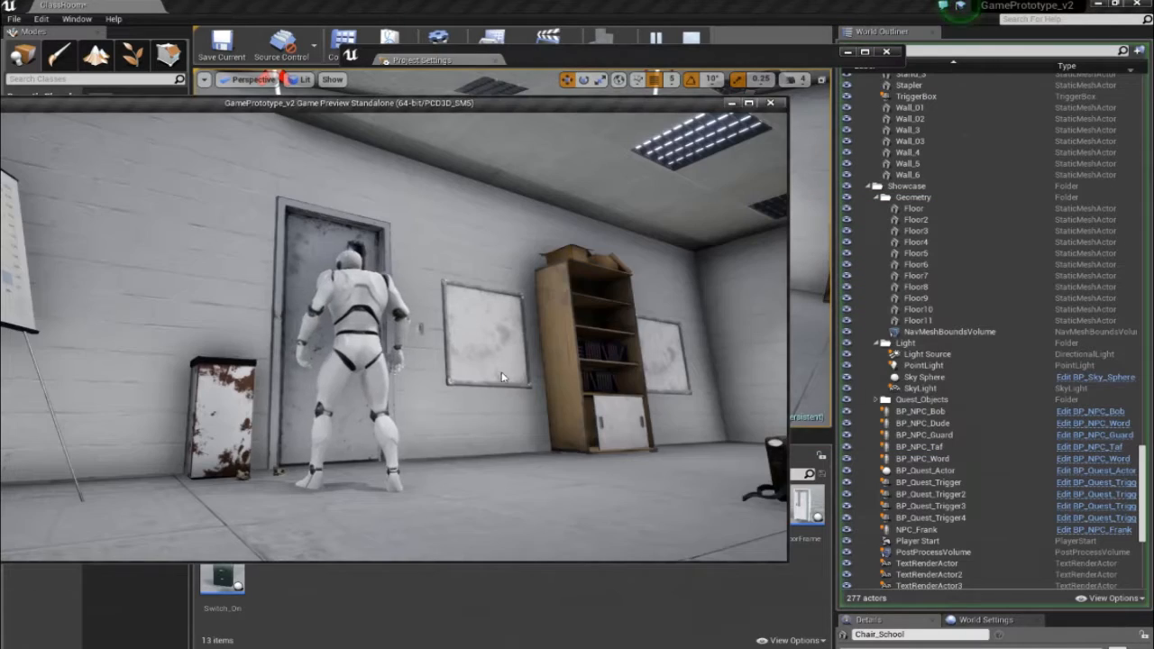
Walk the character up to the first classroom's door, open it and run out into the hallway.
key(s)
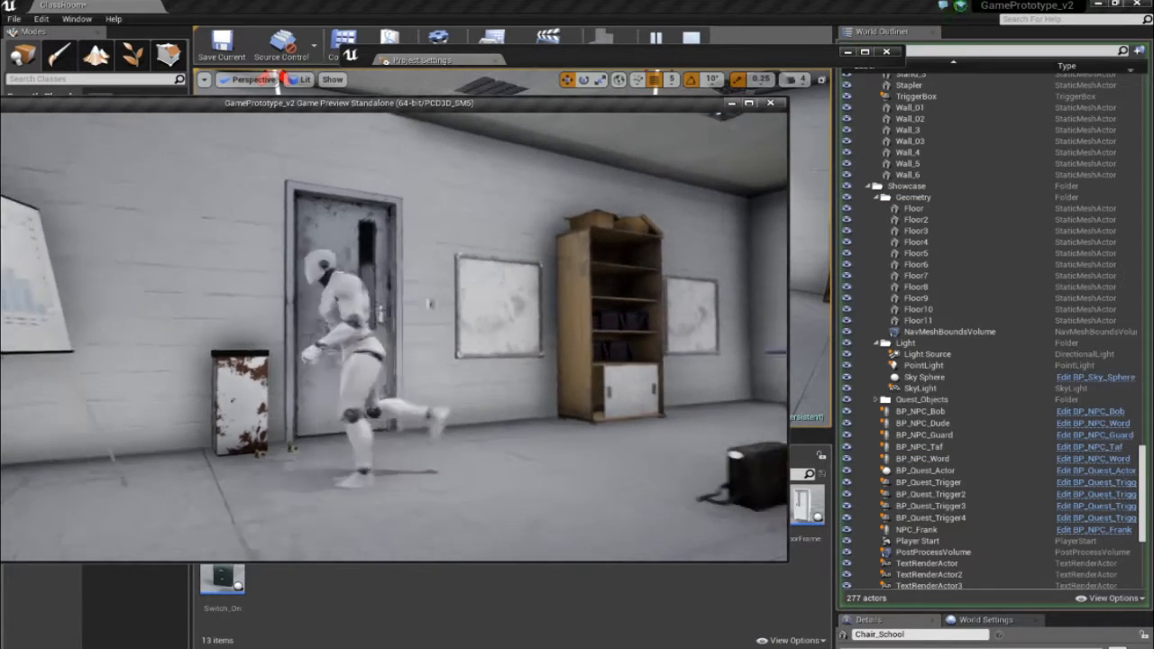
key(w)
key(w)
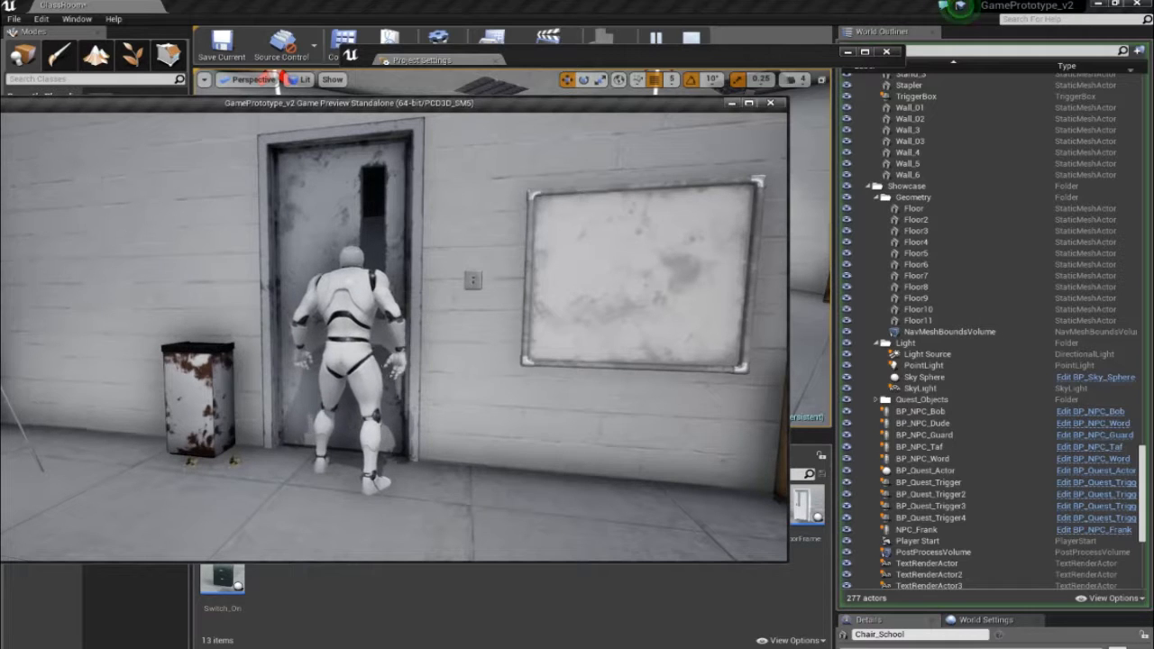
key(e)
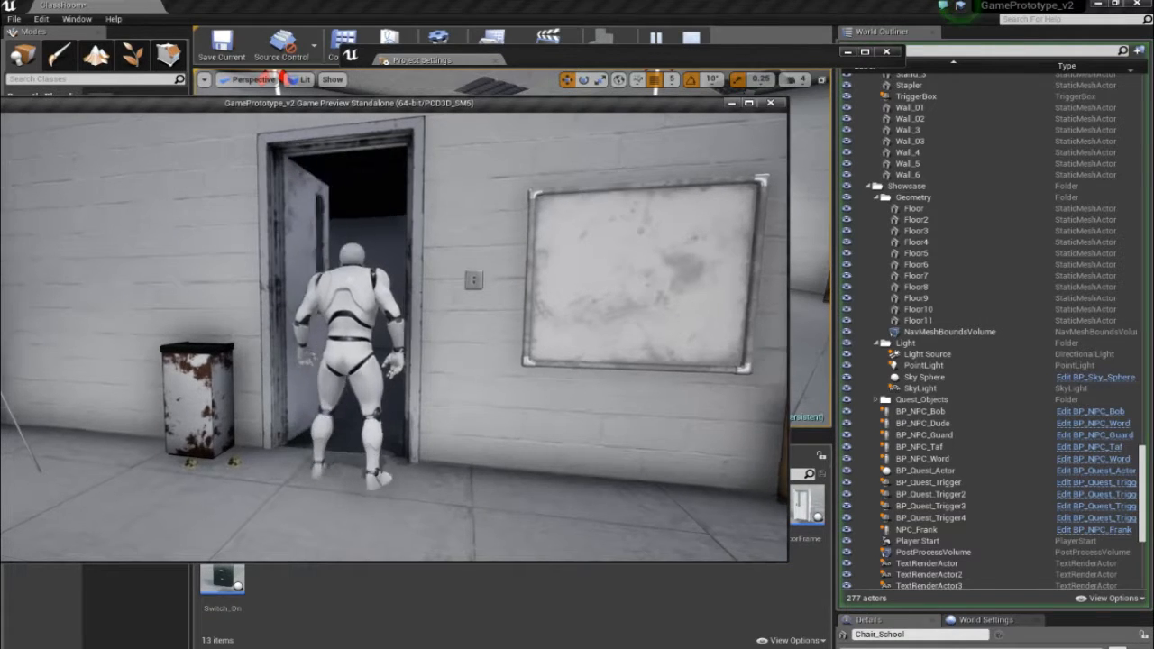
key(w)
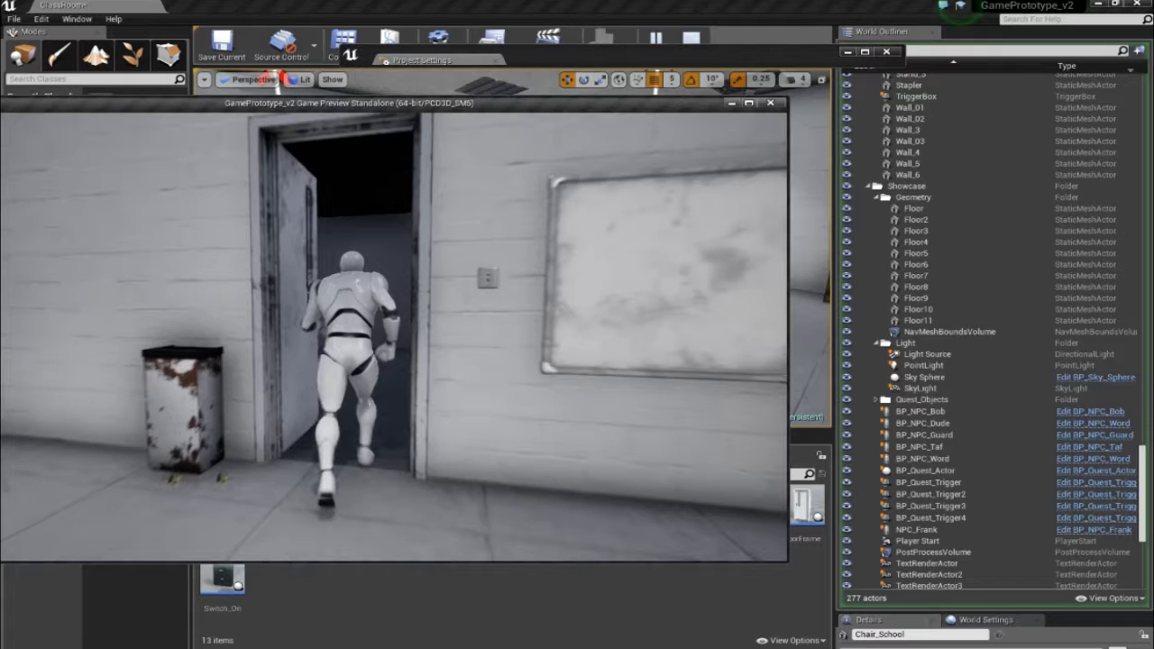
key(w)
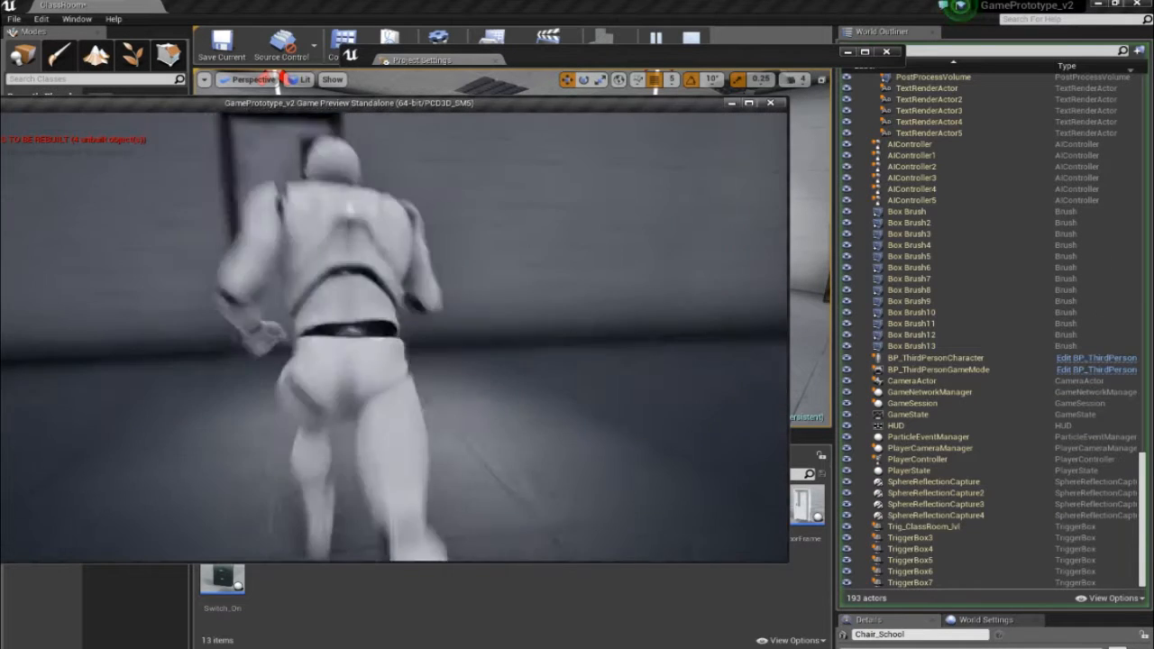
Run the character along the hallway to the second classroom's door, open it and go inside.
key(a)
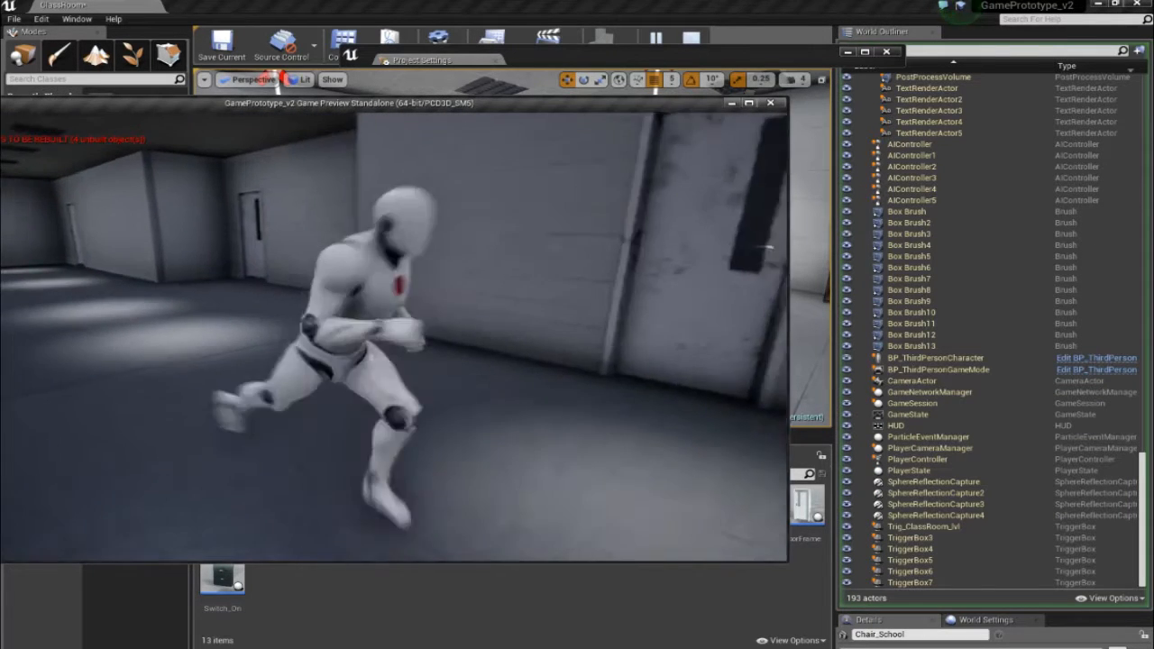
key(w)
key(d)
key(s)
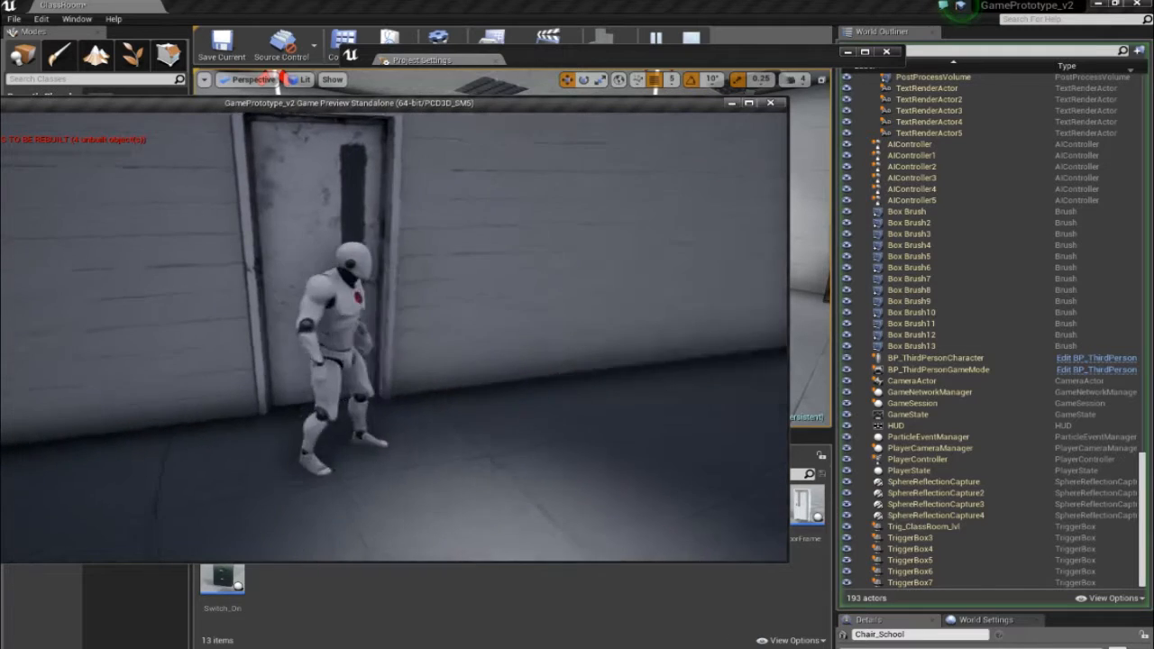
key(w)
key(e)
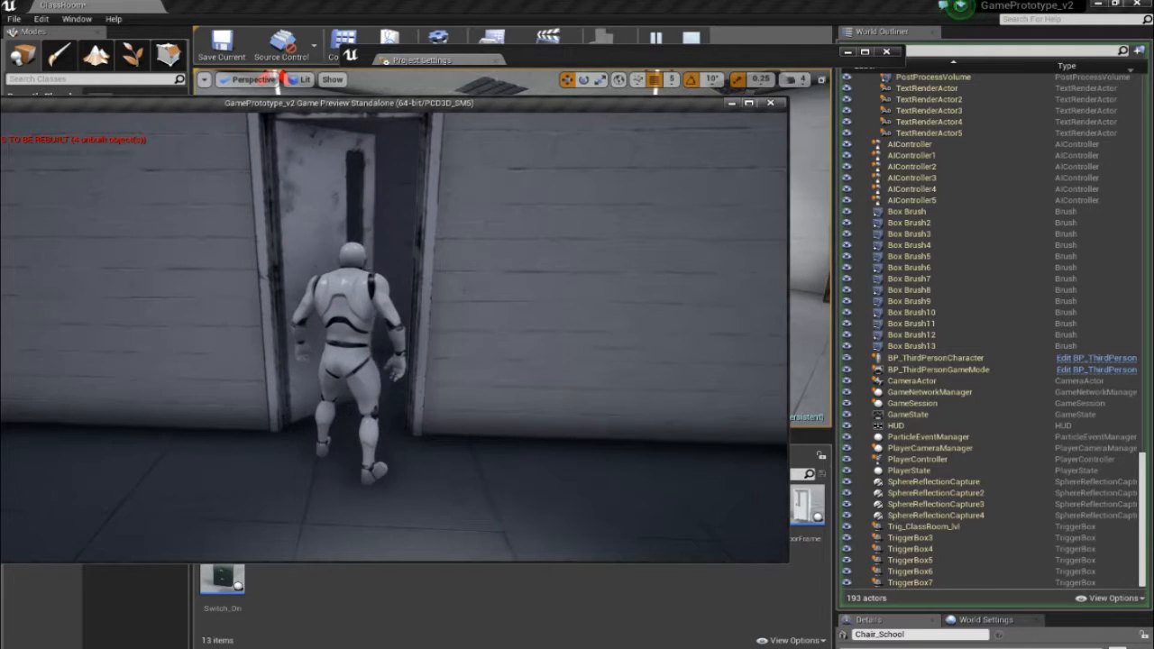
key(w)
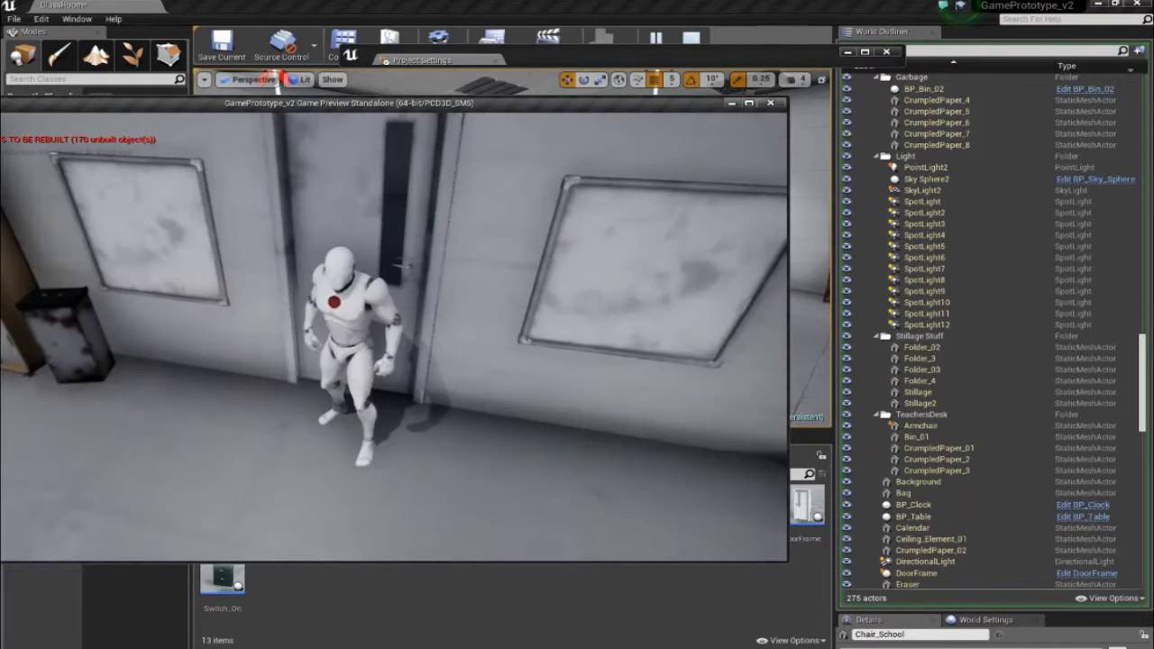
Run the character around the second classroom's desks and back towards its door.
key(s)
key(w)
key(a)
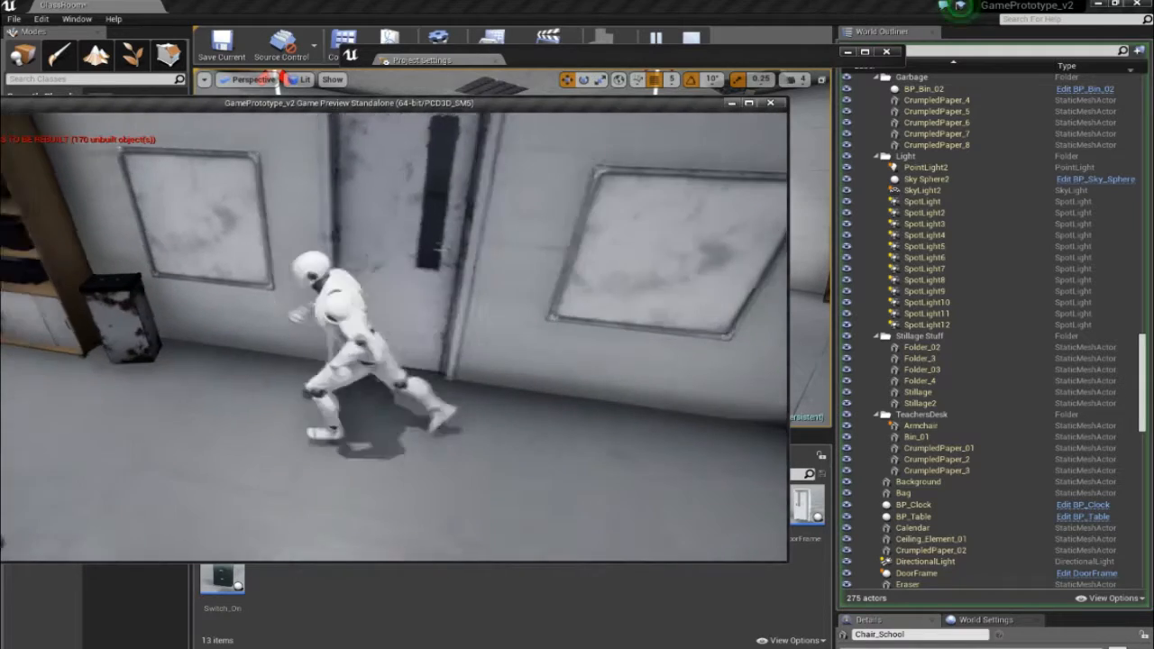
key(s)
key(w)
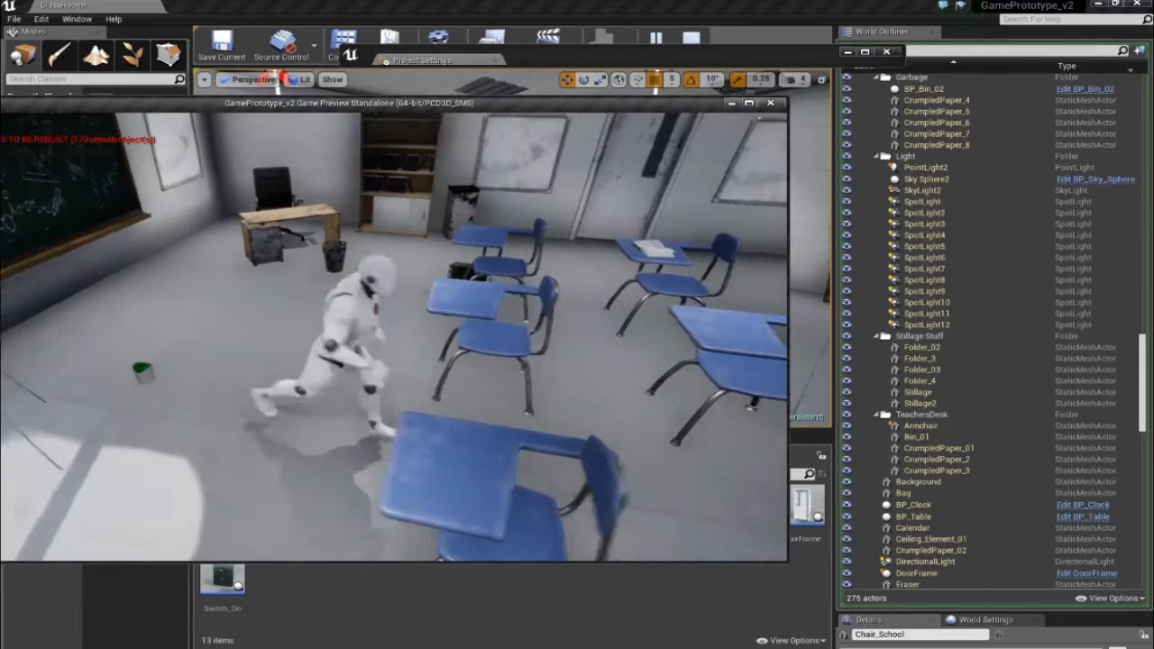
key(w)
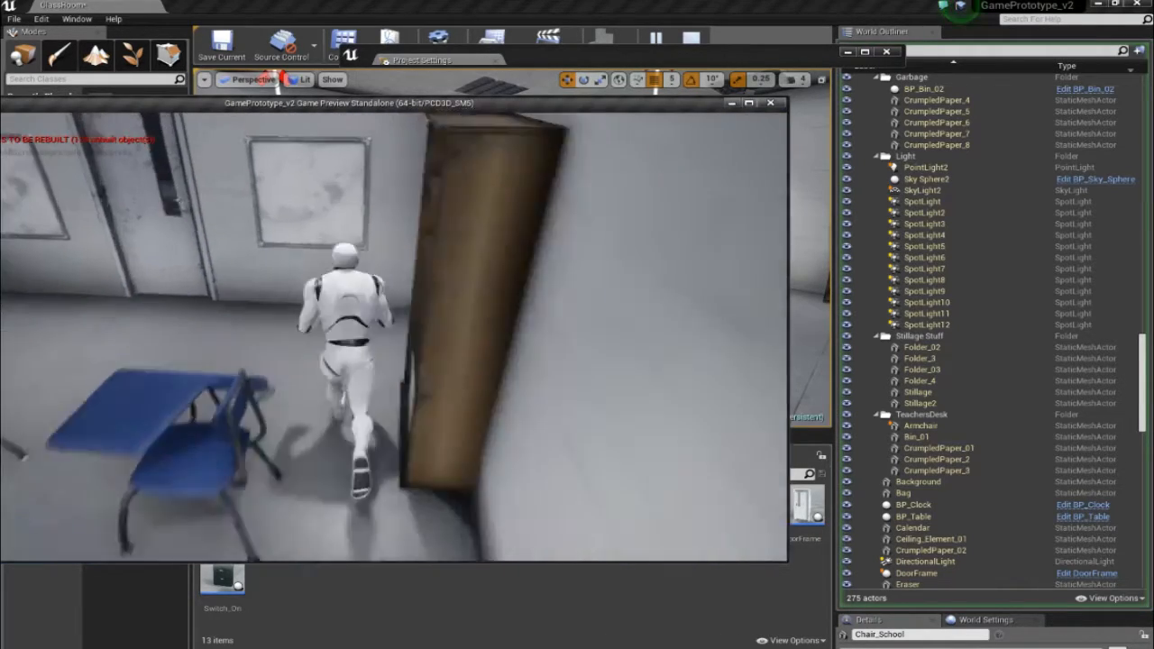
key(w)
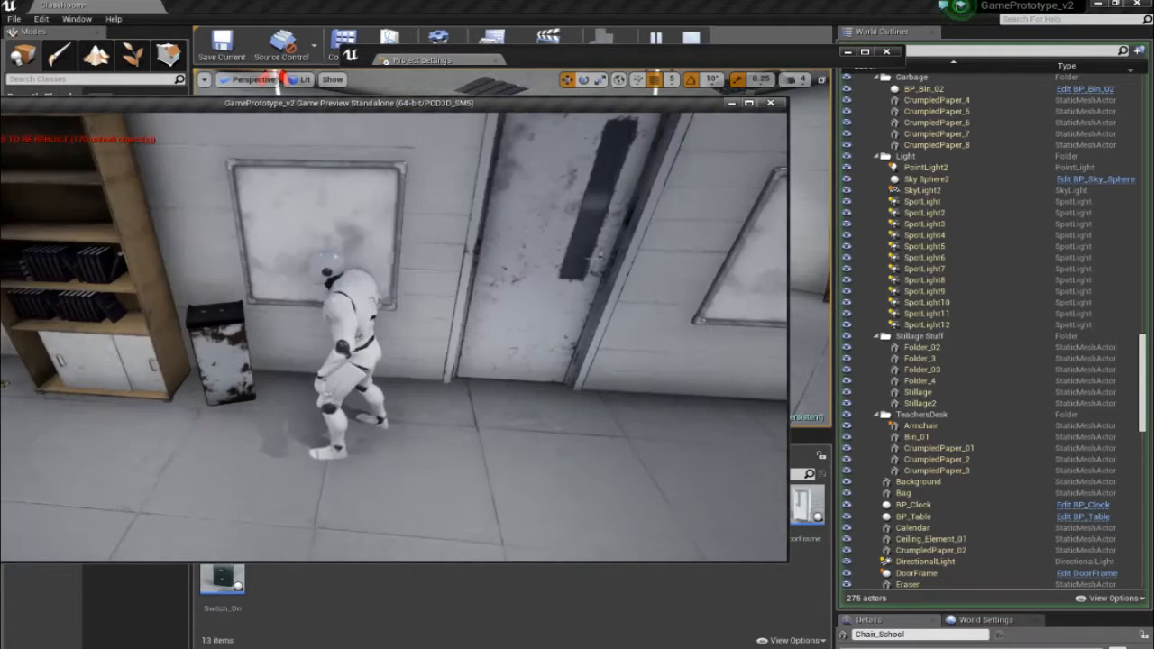
Open the second classroom's door and run the character out into the hallway.
key(w)
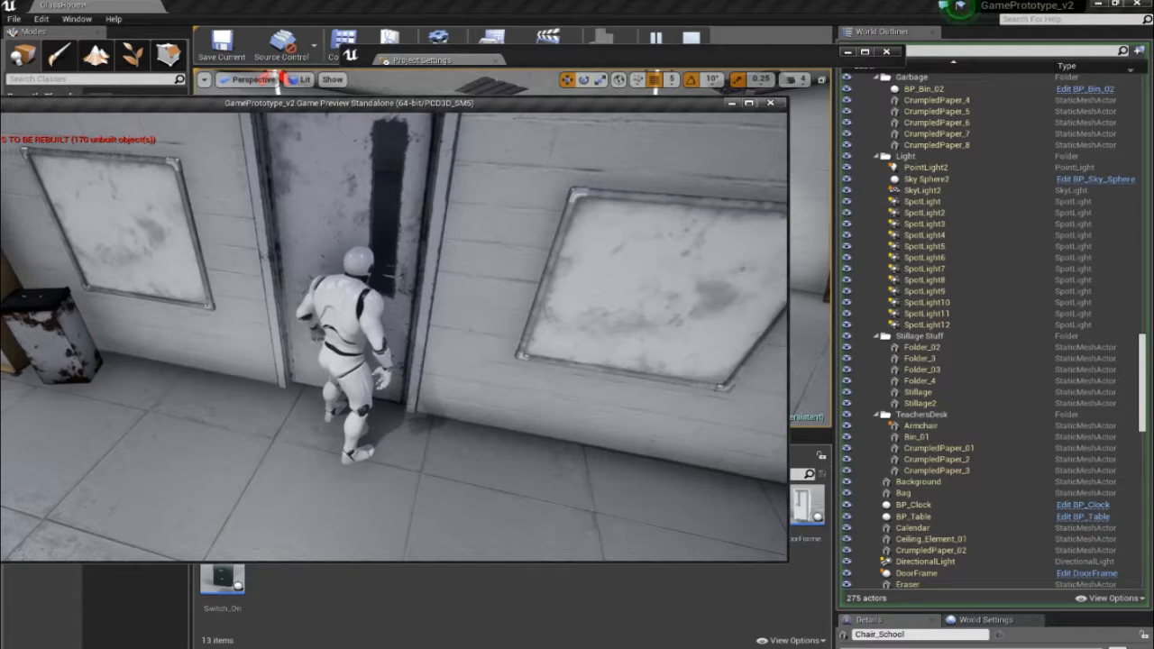
key(w)
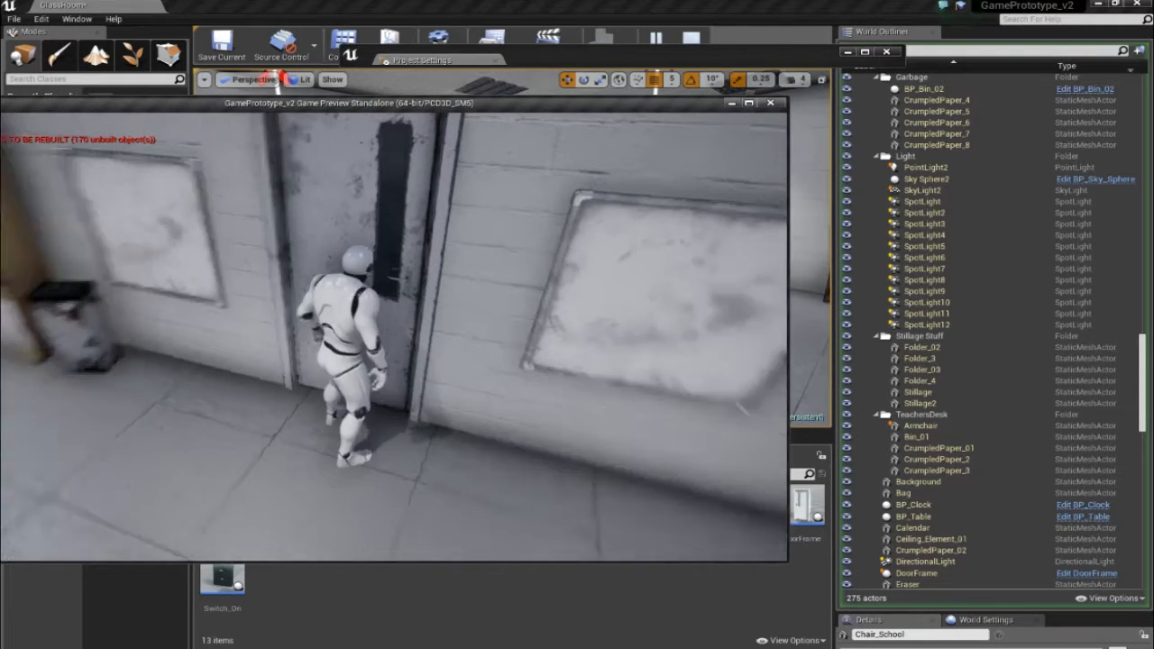
key(w)
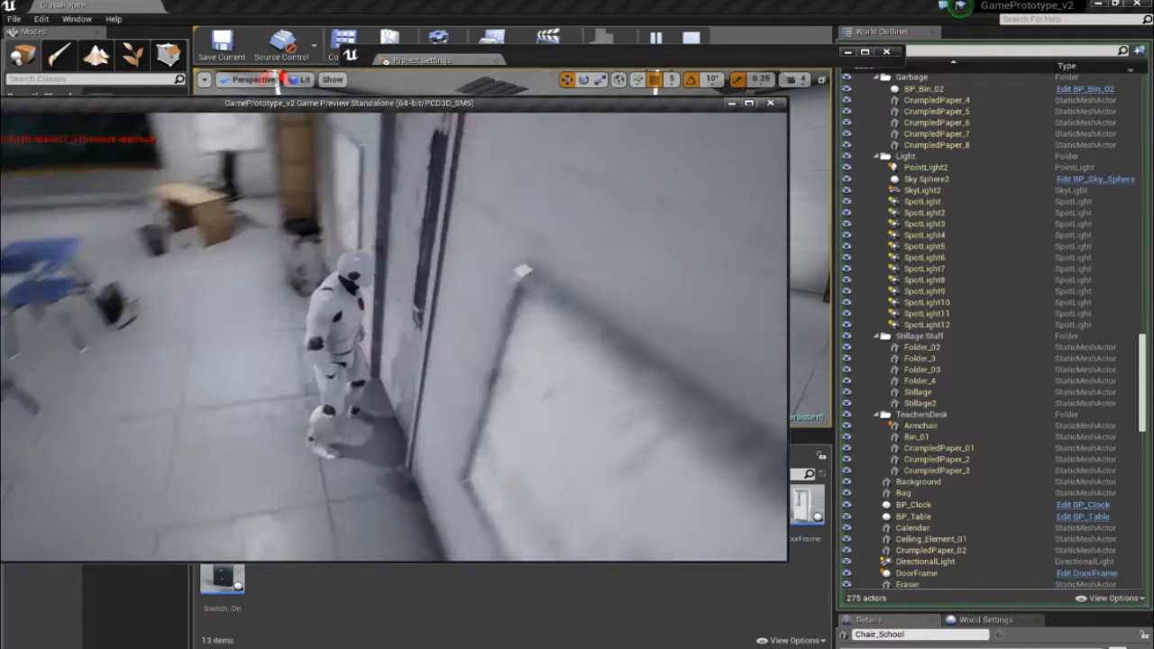
key(e)
key(w)
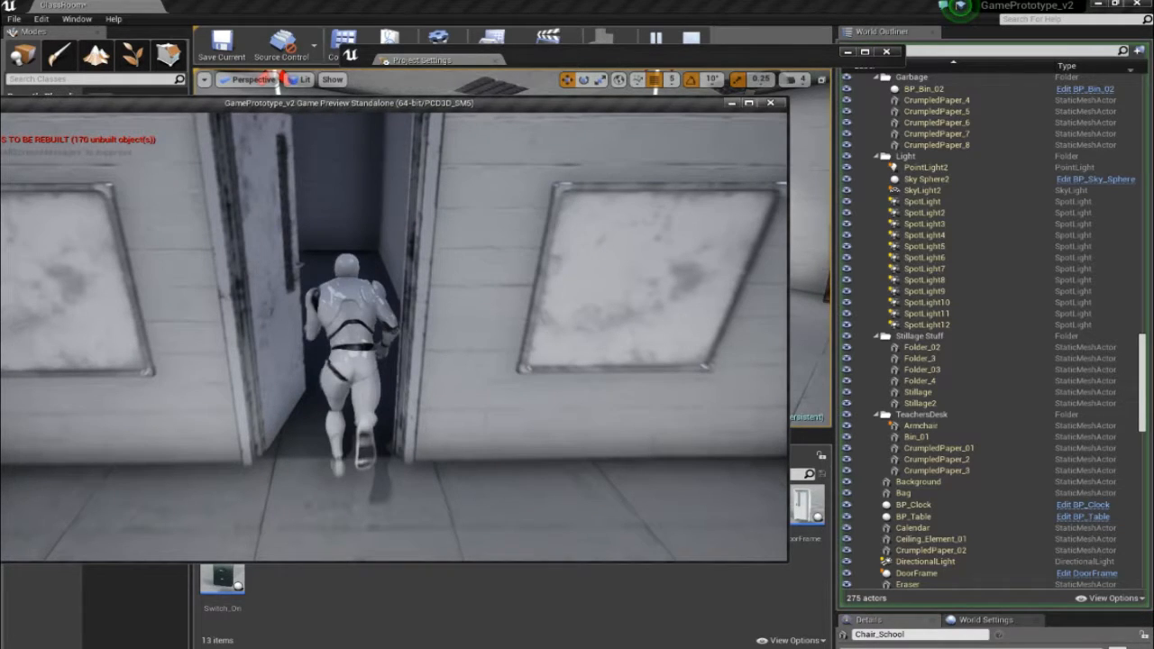
key(w)
key(w)
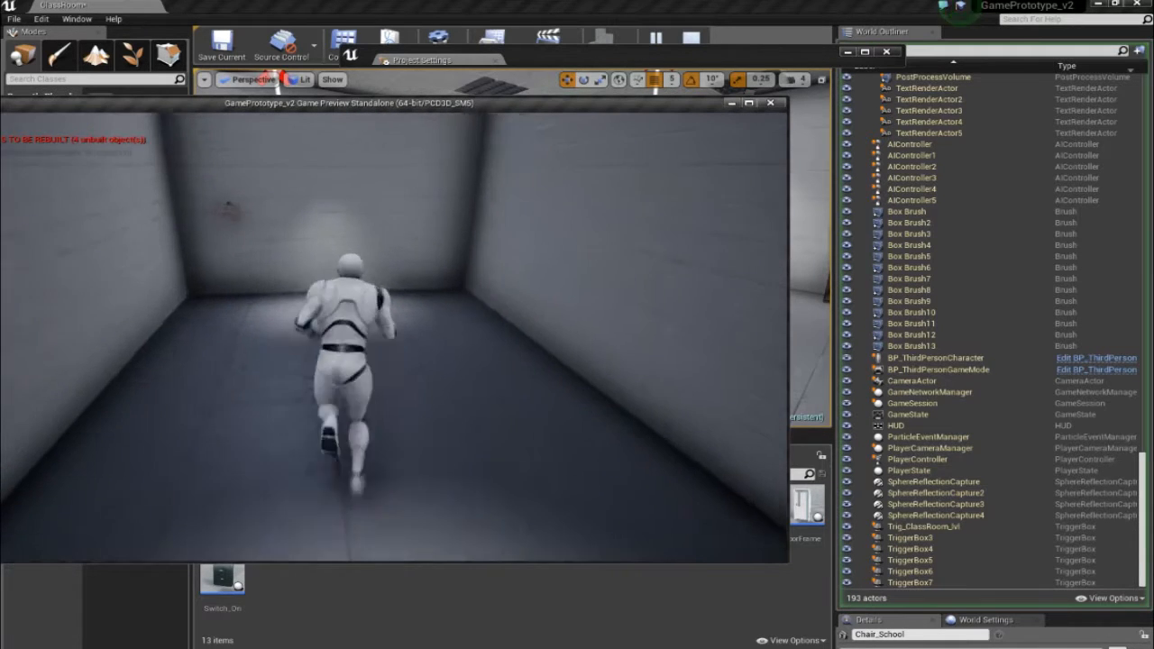
Move the character down the hallway, open the first classroom's door and enter the room.
key(w)
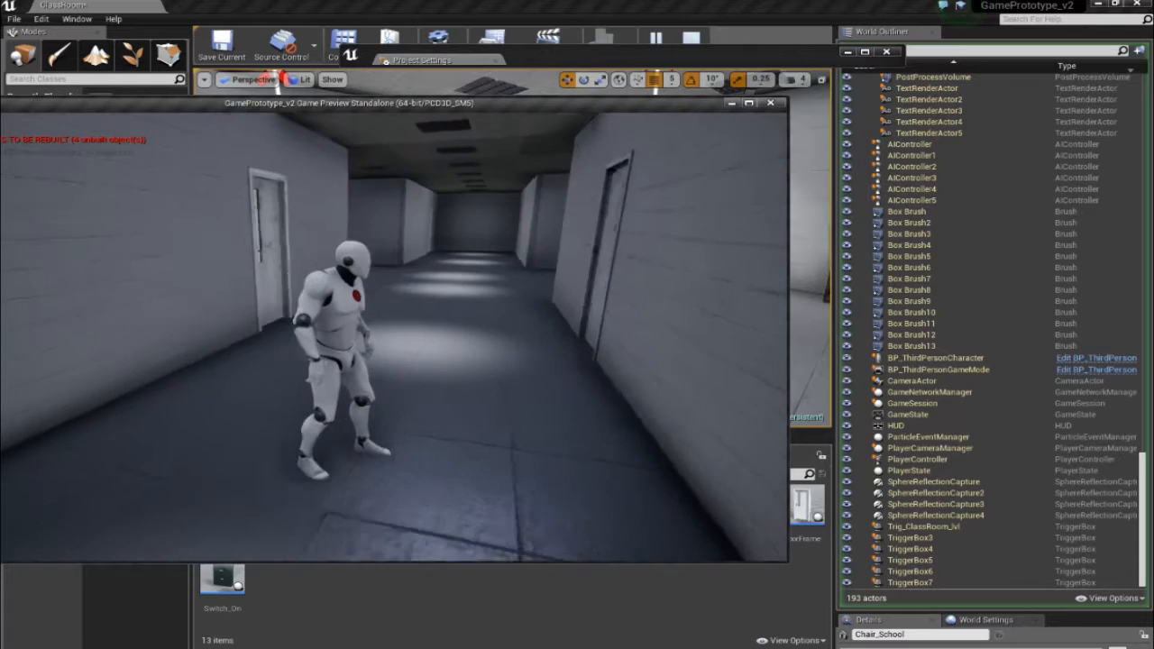
key(w)
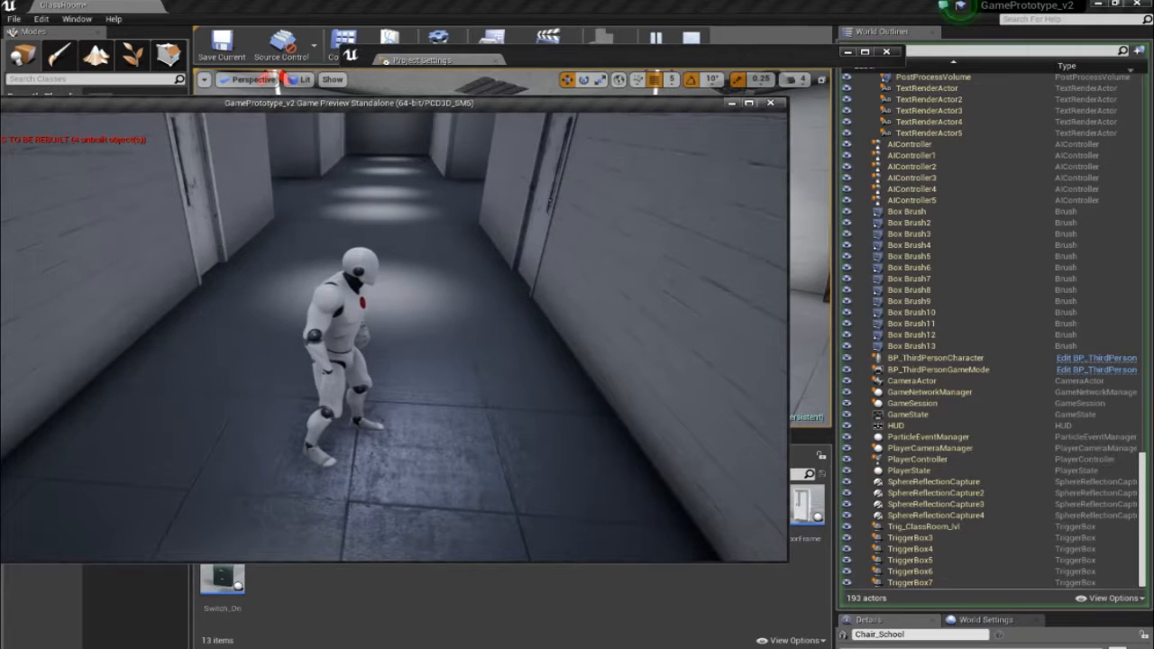
key(w)
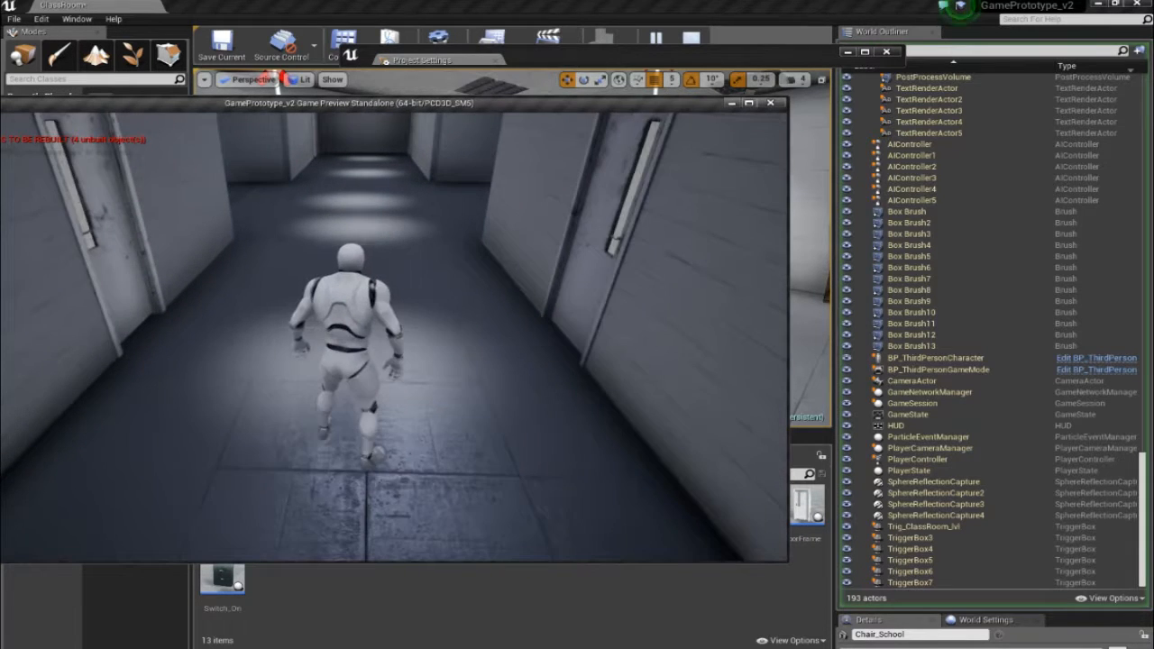
key(w)
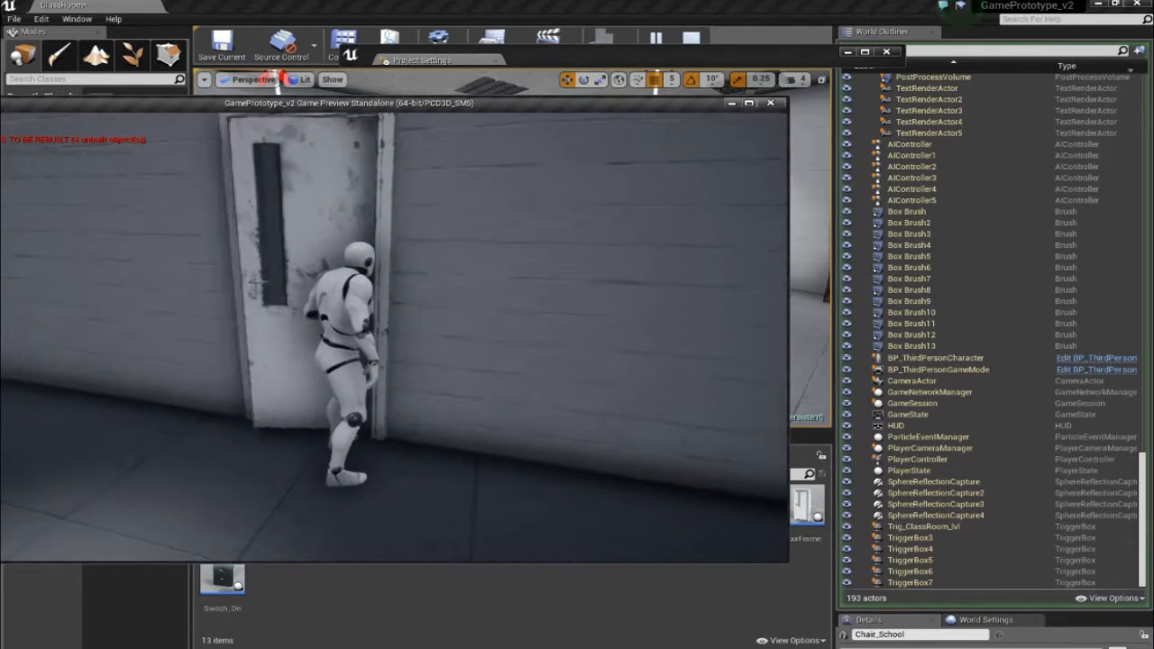
key(w)
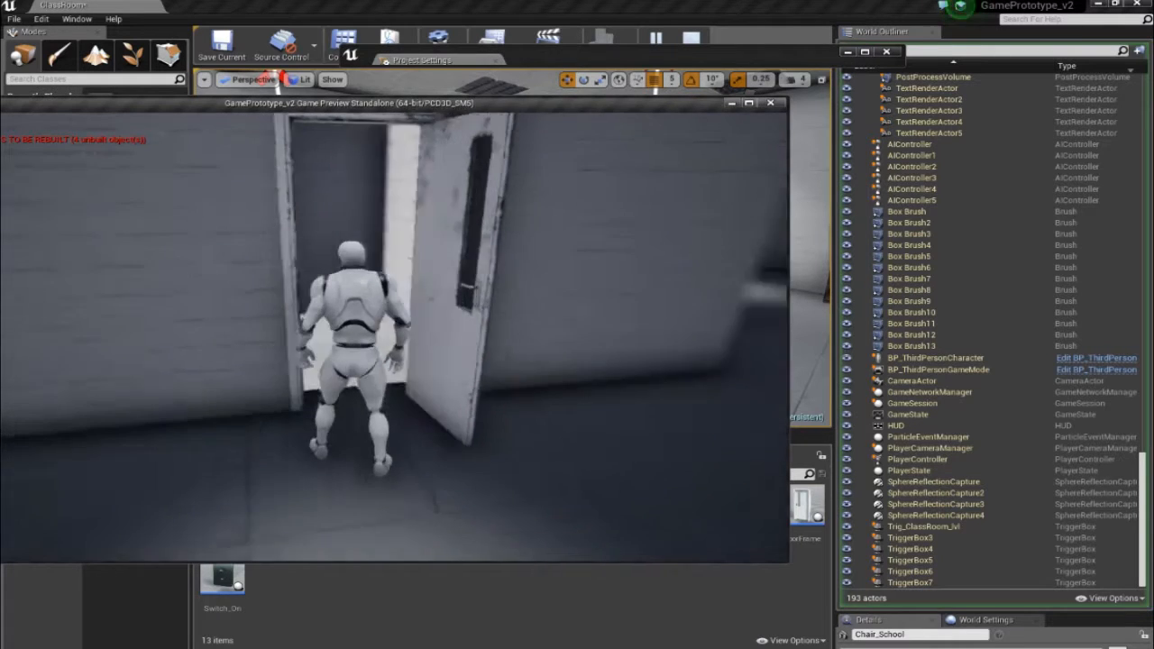
key(w)
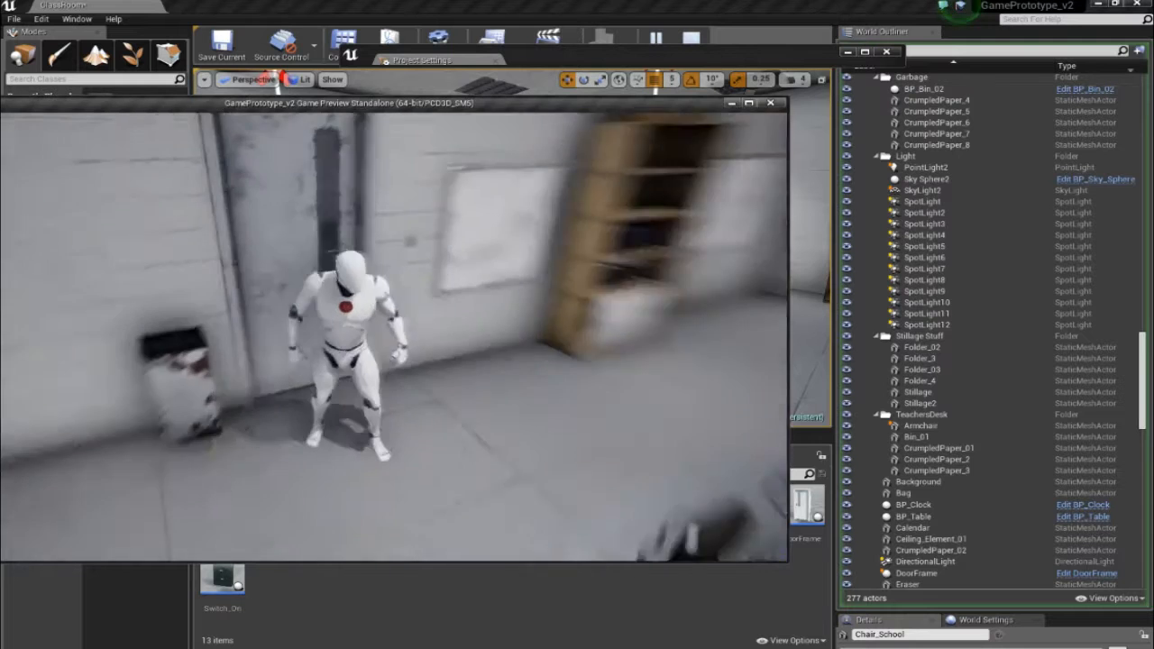
Turn the character around in the first classroom, reopen its door and return to the hallway.
key(w)
key(w)
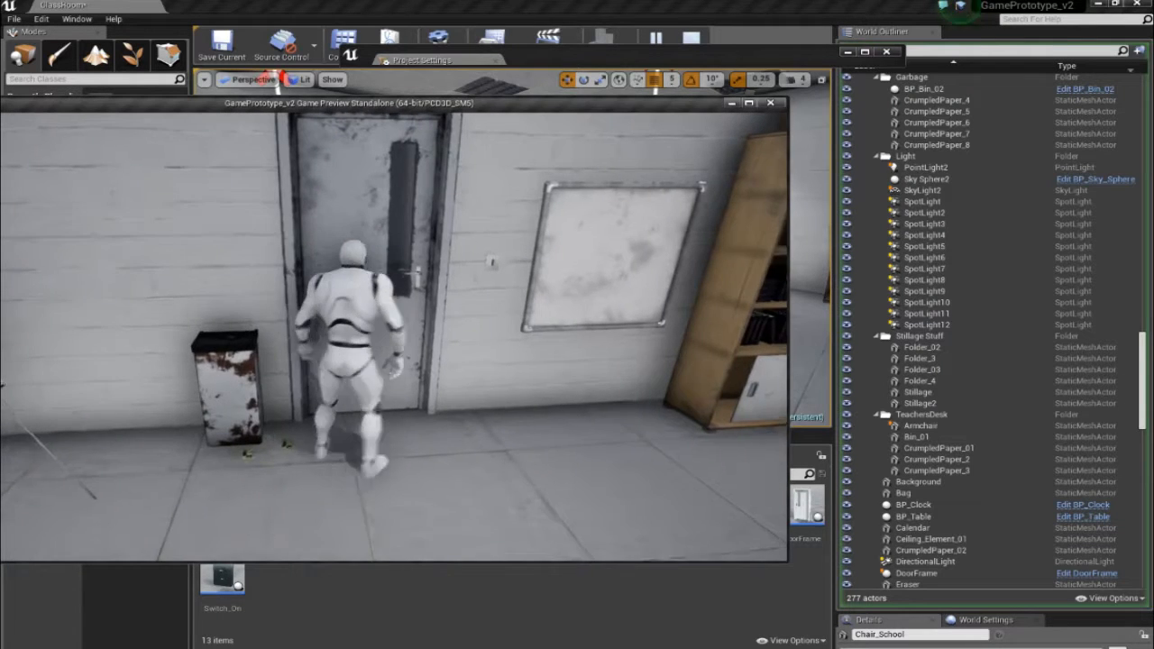
key(e)
key(w)
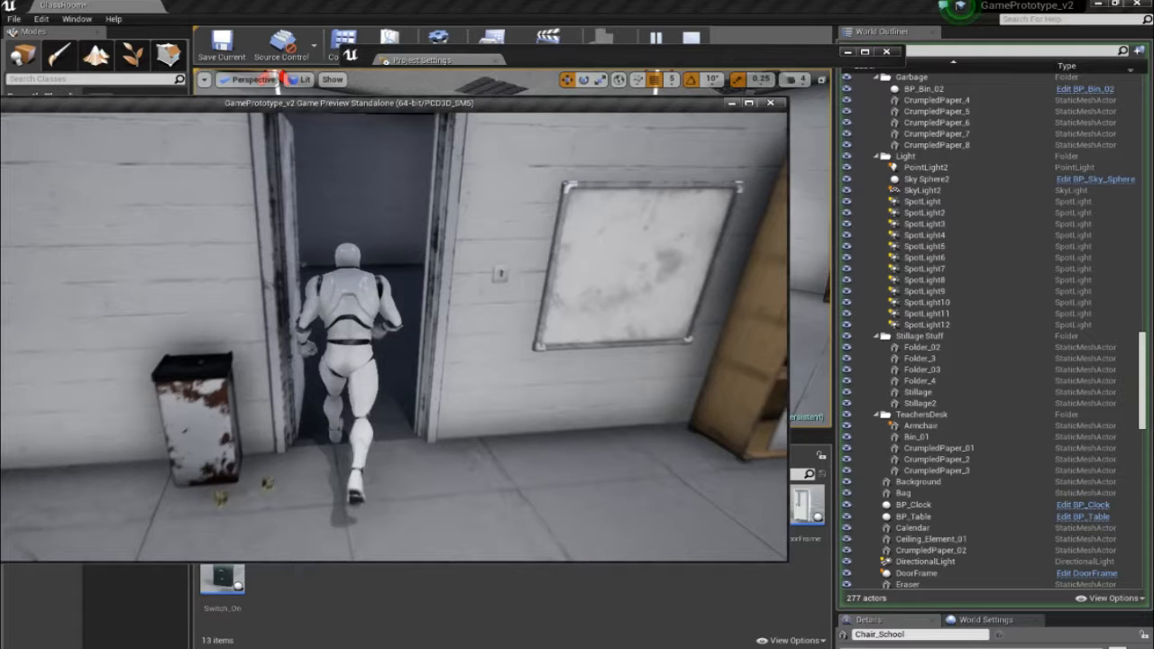
key(w)
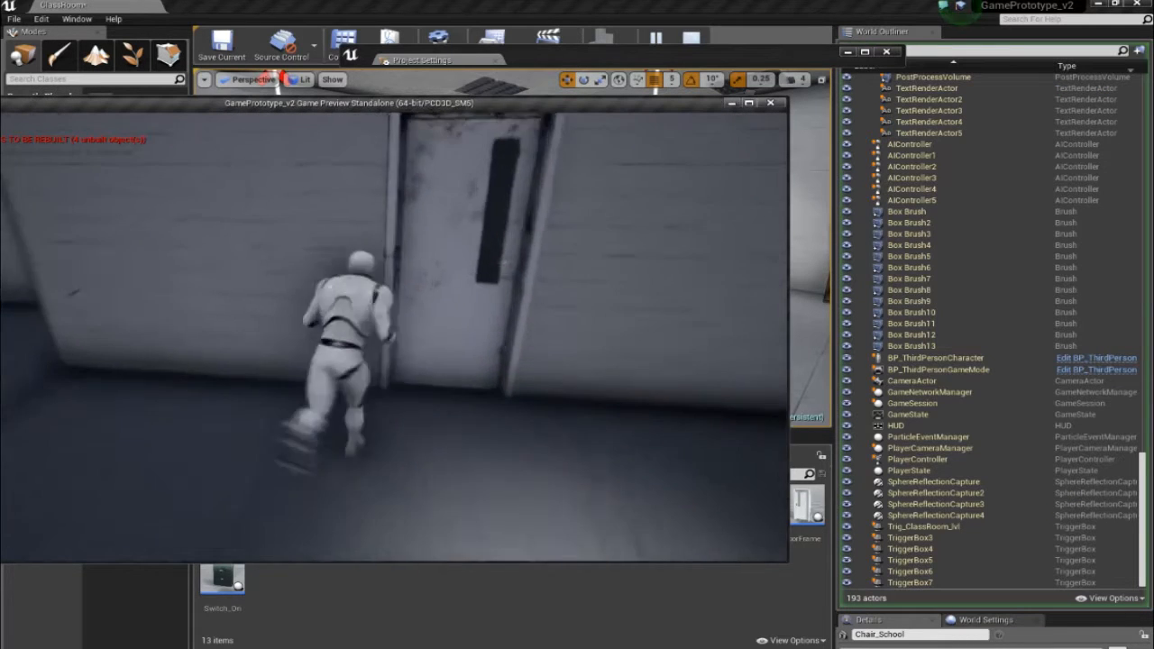
Open the second classroom's door from the hallway and walk the character in among the desks.
key(d)
key(w)
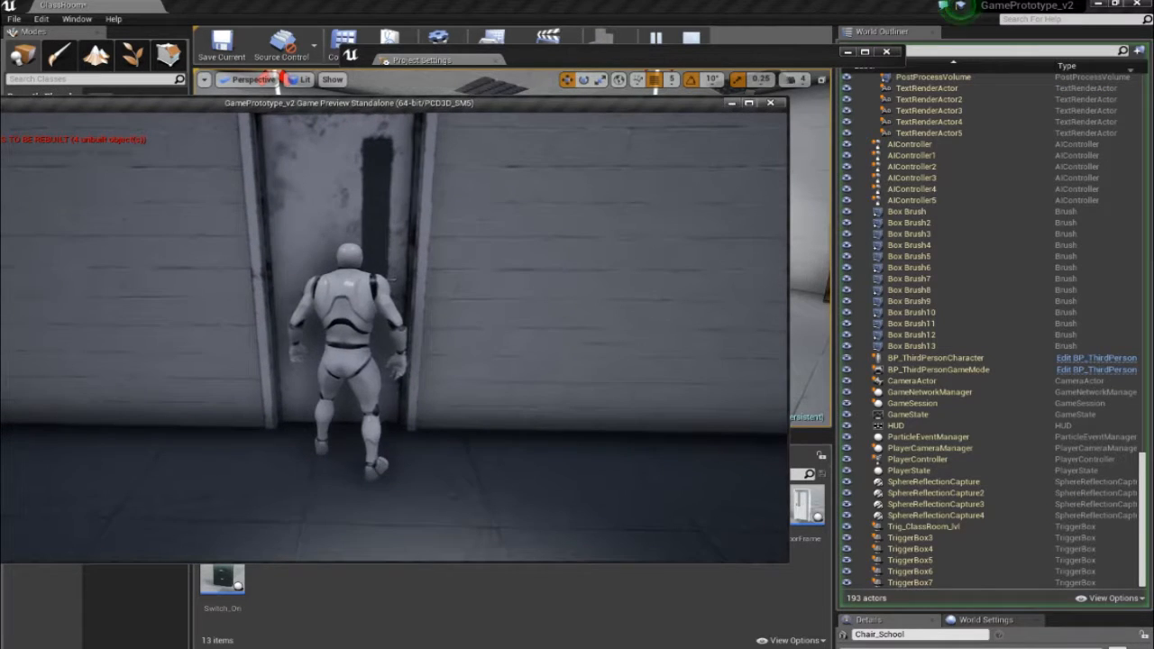
key(e)
key(w)
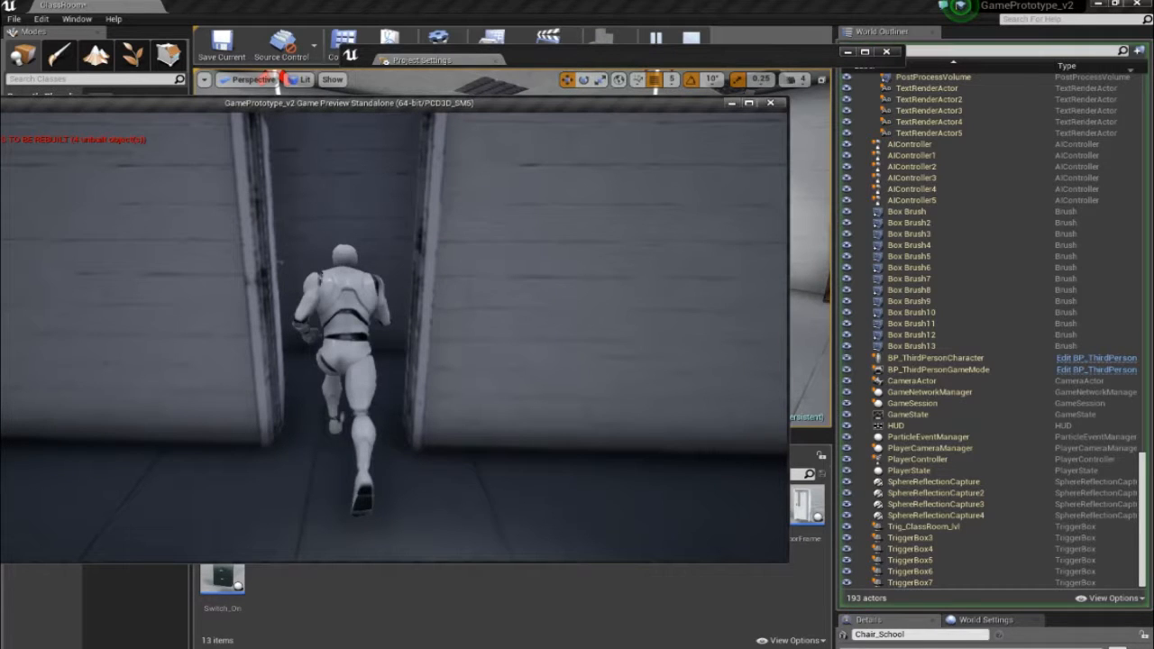
key(w)
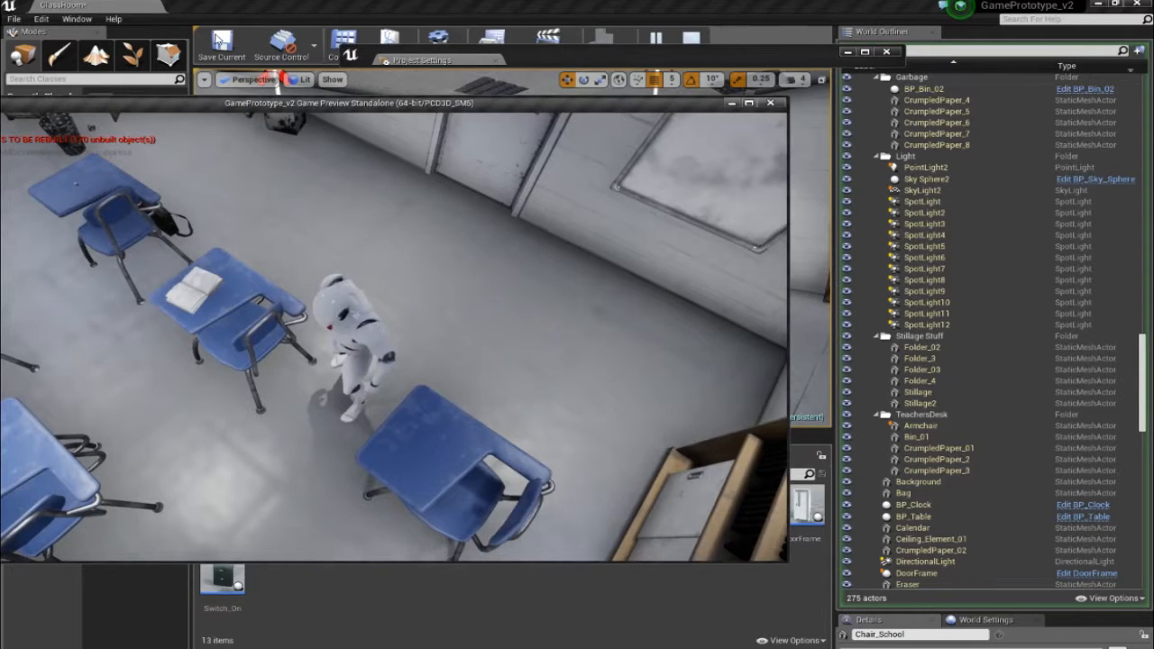
Stop the game preview and switch to the MyProject Unreal Editor window showing ThirdPersonExampleMap.
key(Escape)
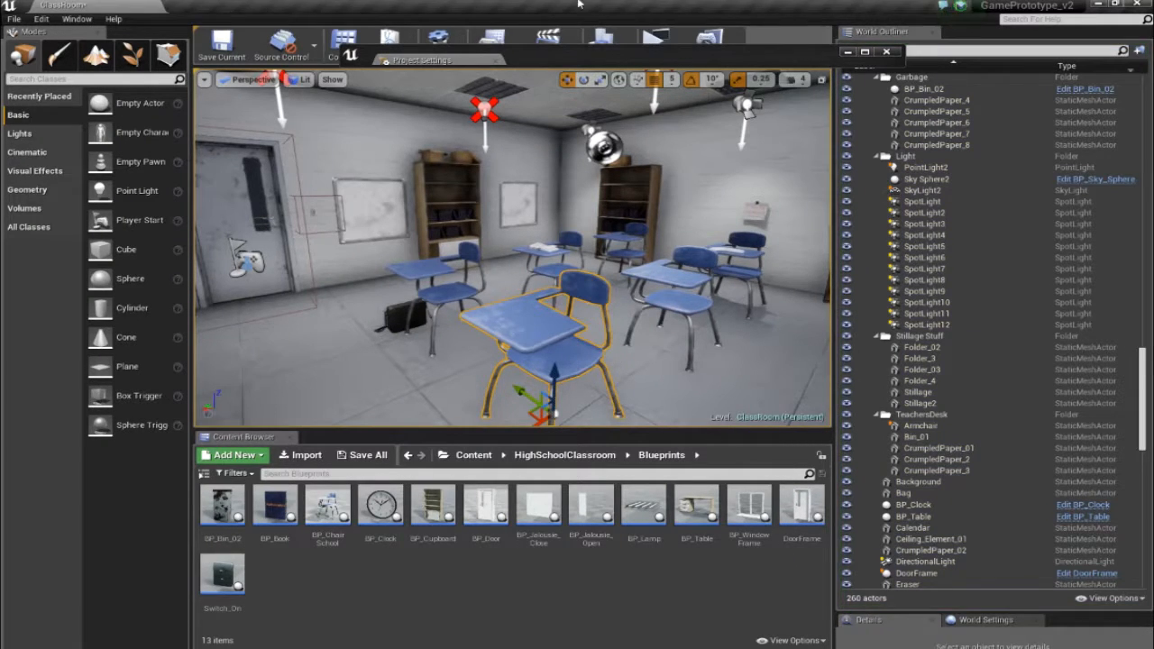
drag(593, 10, 630, 20)
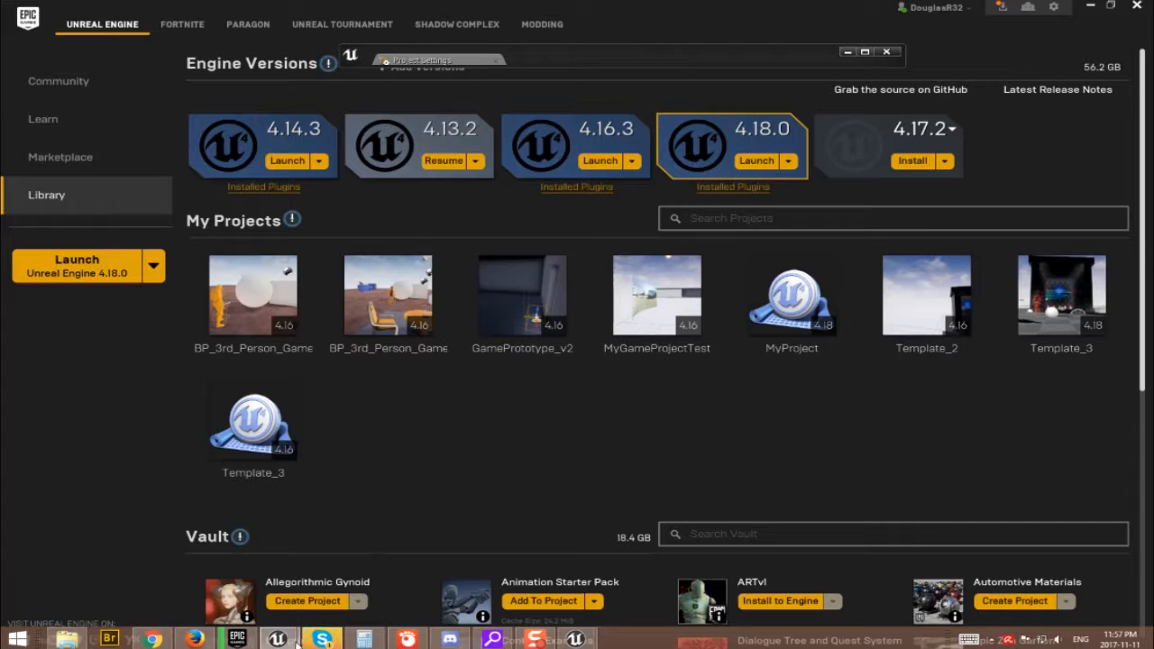
mouse_move(238, 639)
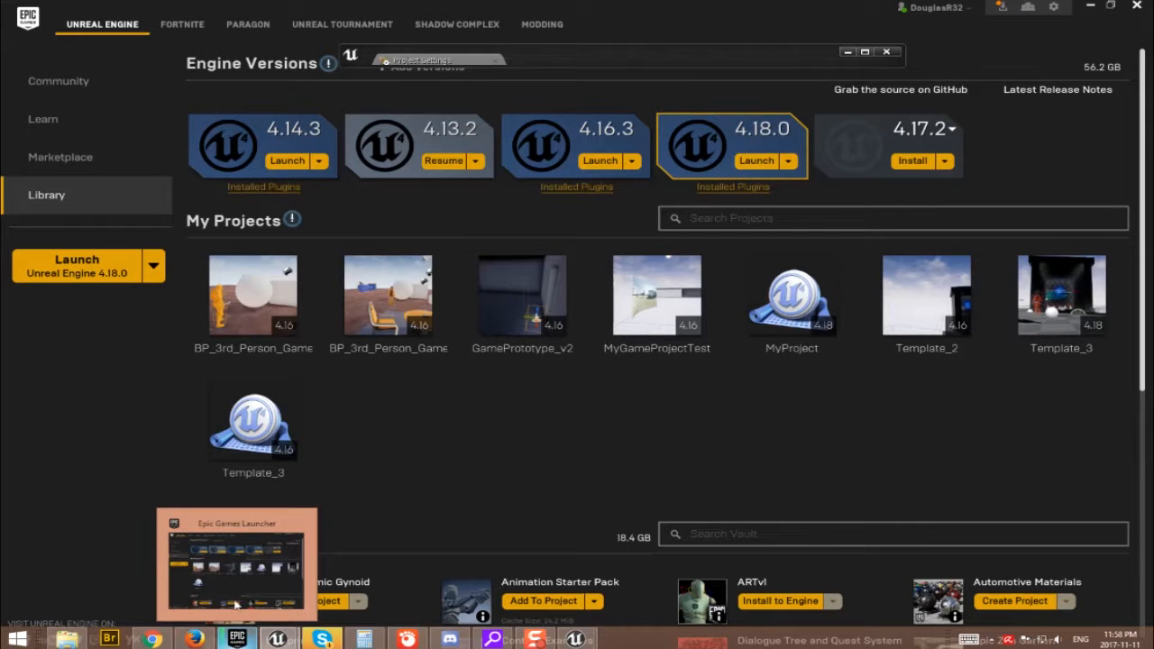
mouse_move(278, 639)
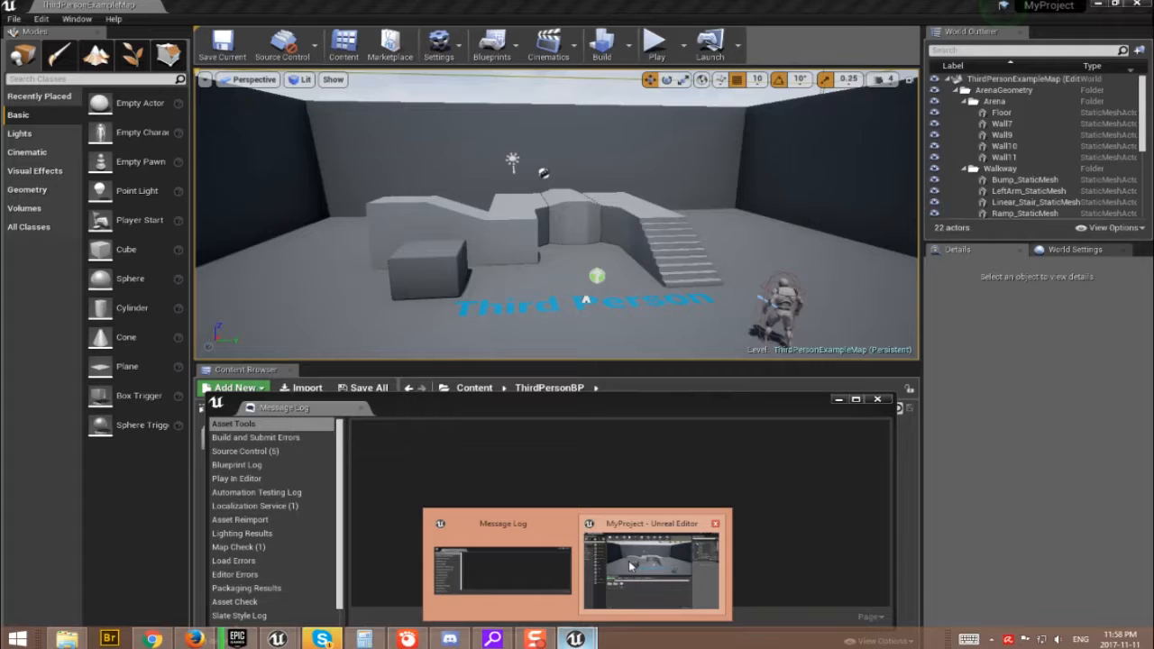
click(629, 561)
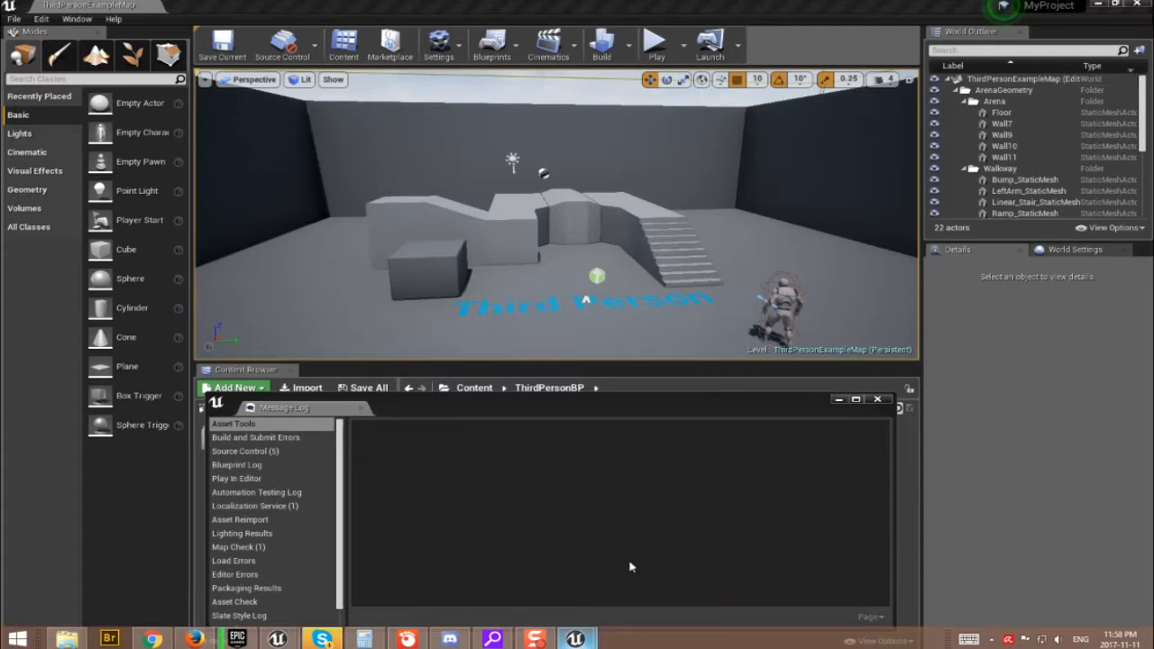
Close the message log and examine the arena's floor, walls, ramps and open top.
click(879, 402)
right_drag(556, 214, 577, 264)
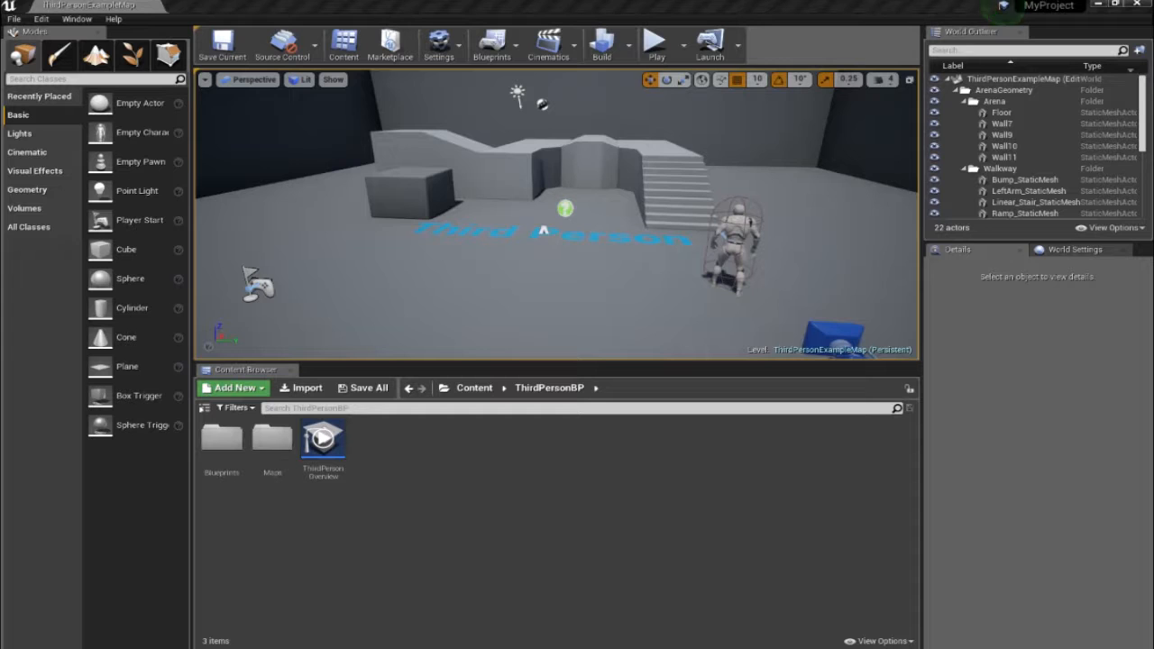
mouse_move(557, 217)
right_down()
mouse_move(520, 229)
mouse_move(597, 231)
mouse_move(608, 193)
mouse_move(635, 191)
mouse_move(552, 205)
mouse_move(478, 195)
mouse_move(586, 204)
mouse_move(471, 217)
mouse_move(566, 216)
mouse_move(546, 225)
right_up()
key(s)
key(d)
key(a)
key(w)
key(e)
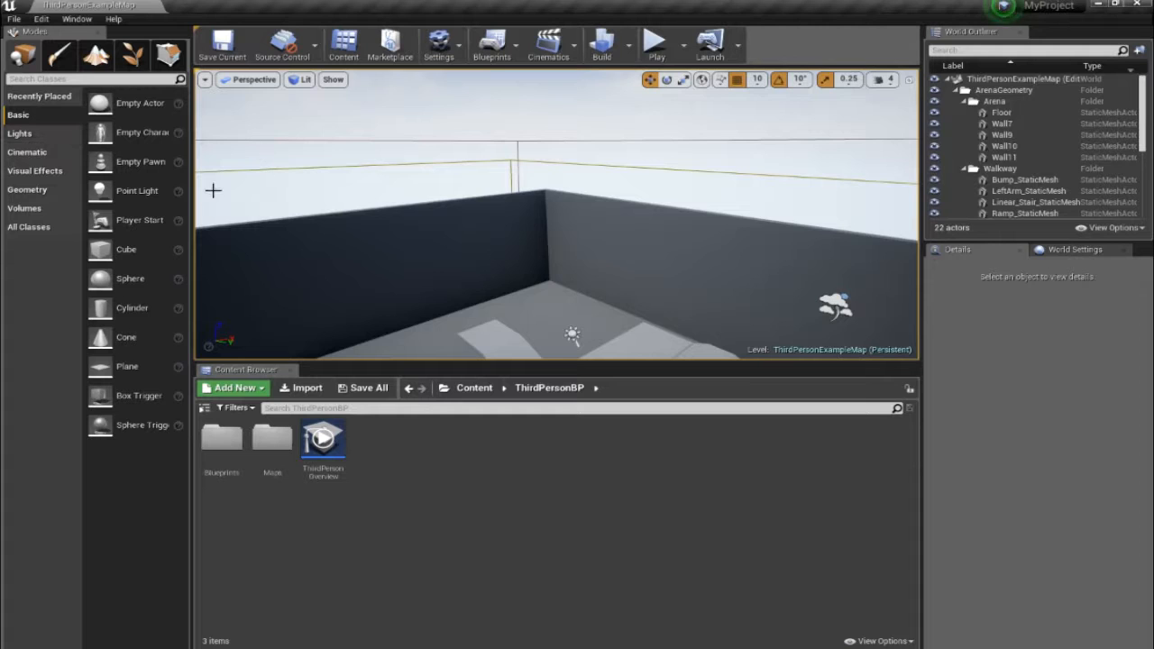
right_drag(508, 268, 508, 268)
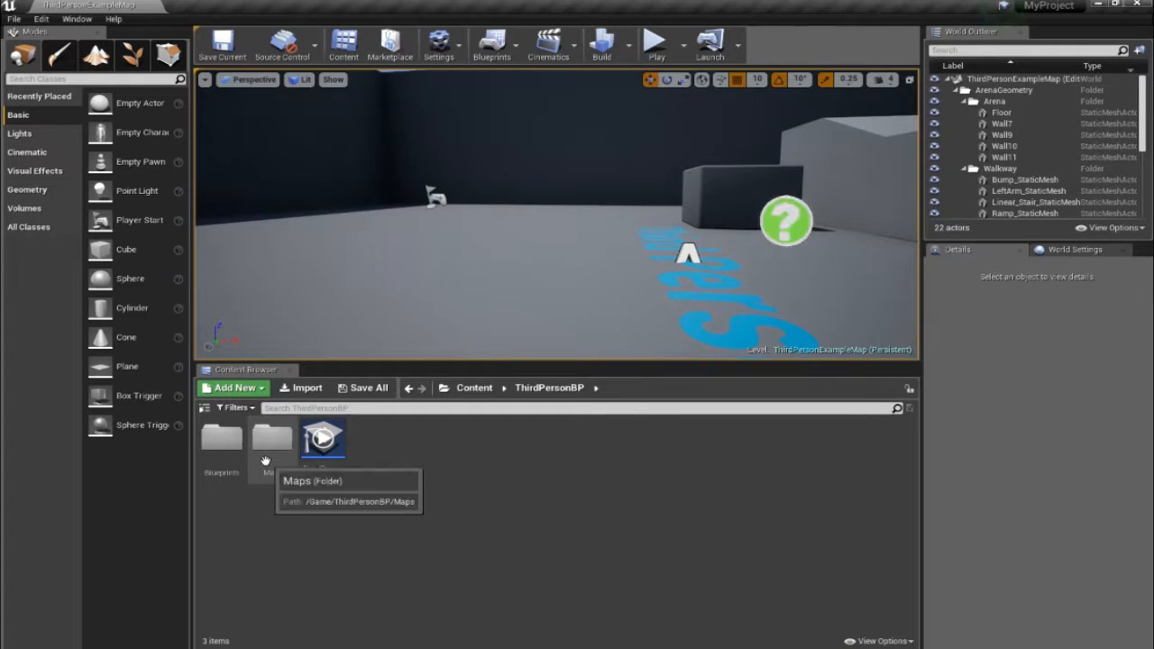
Duplicate the arena floor and raise the copy to a Z location of about 910 as a ceiling over the walls.
right_drag(567, 140, 567, 139)
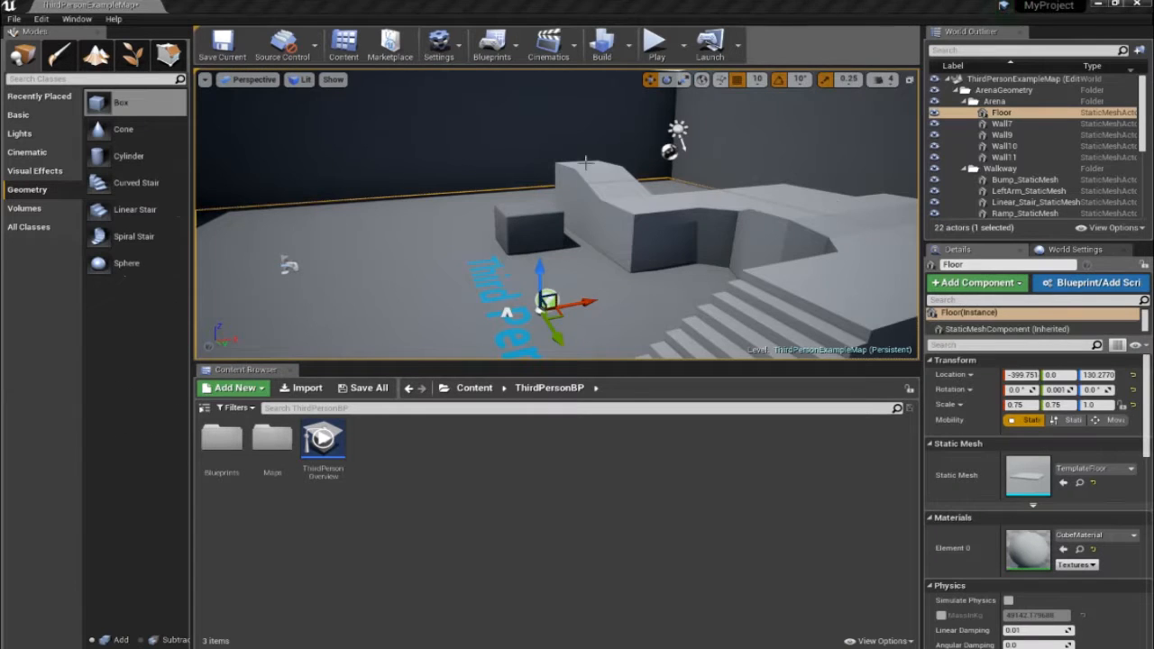
right_drag(646, 280, 647, 280)
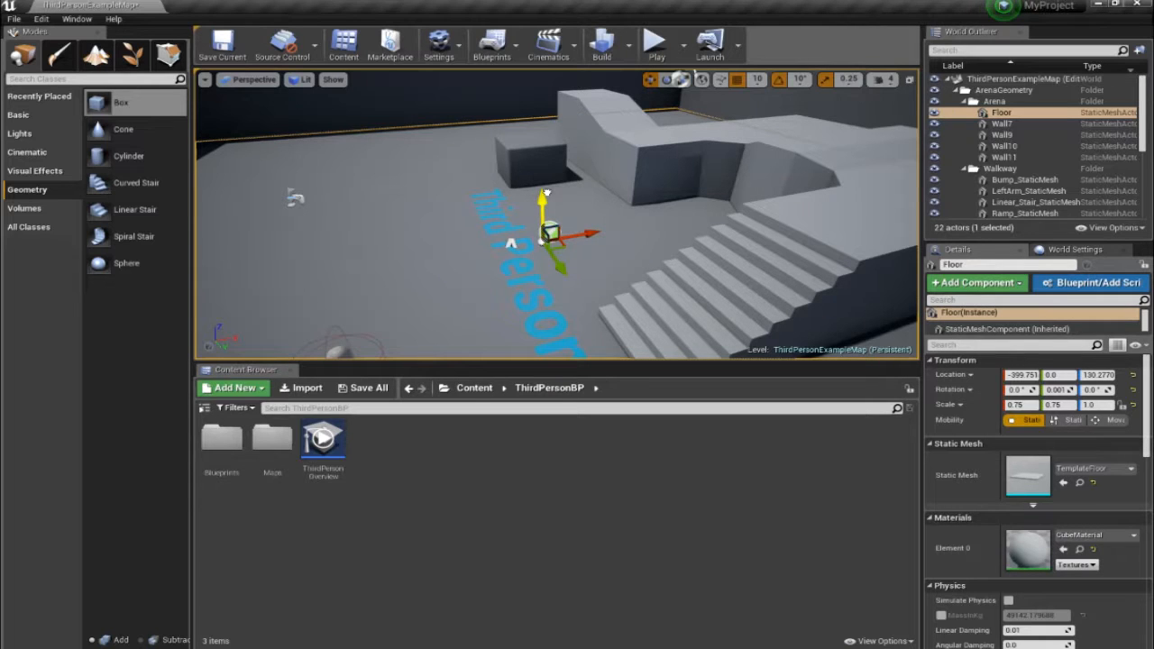
alt+drag(545, 193, 539, 77)
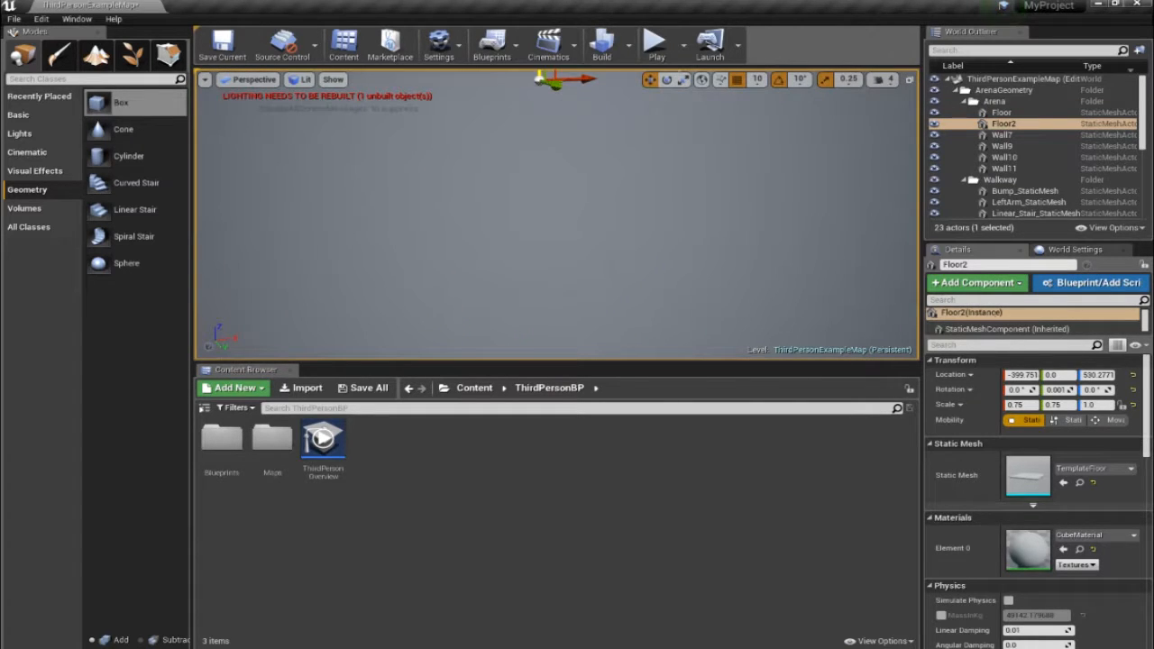
right_drag(541, 83, 542, 83)
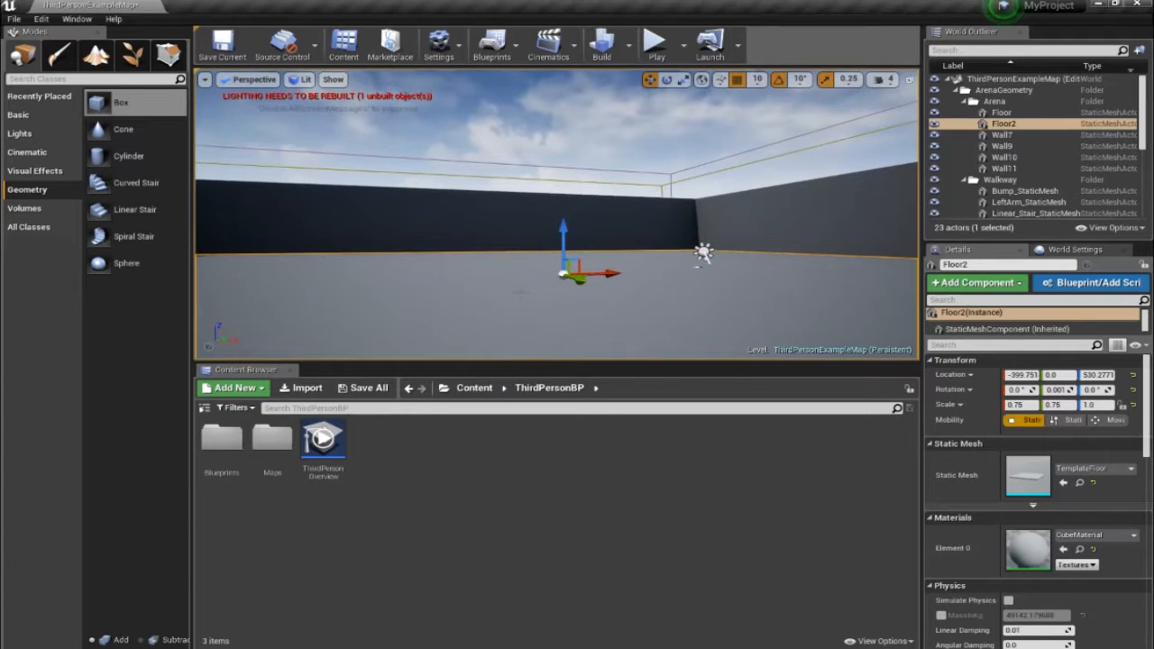
mouse_move(563, 230)
mouse_down()
mouse_move(568, 205)
mouse_move(575, 243)
mouse_up()
middle_drag(575, 243, 581, 330)
right_drag(581, 329, 478, 349)
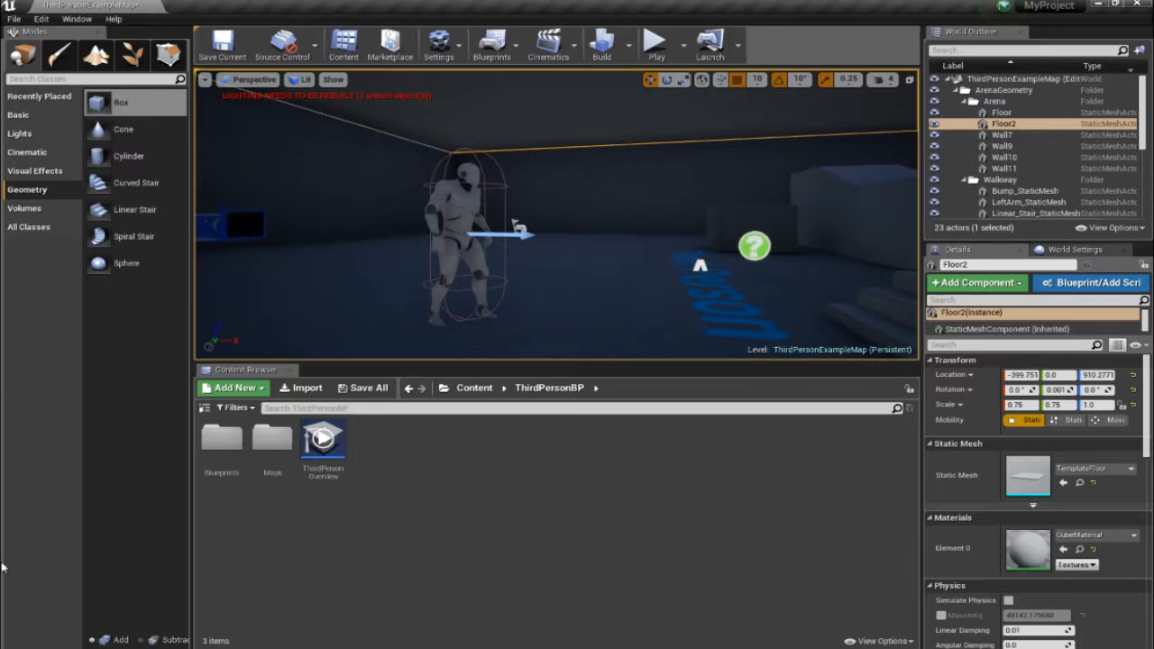
Place a point light inside the room just under the ceiling, at about -490, 80, 530.
click(24, 210)
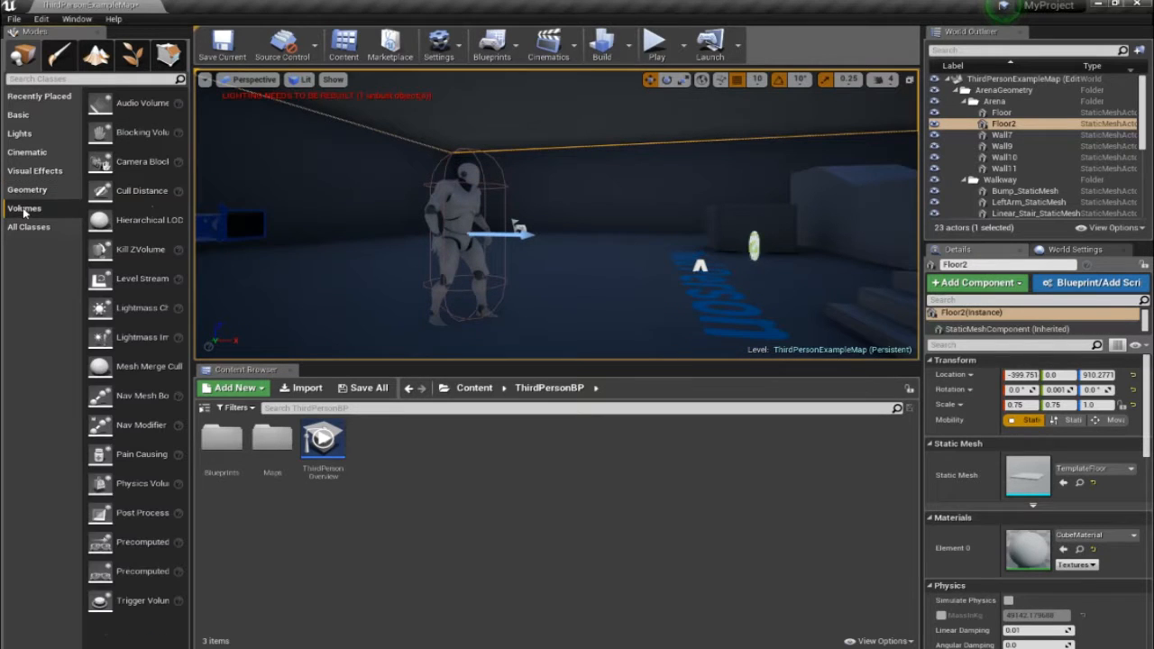
click(19, 134)
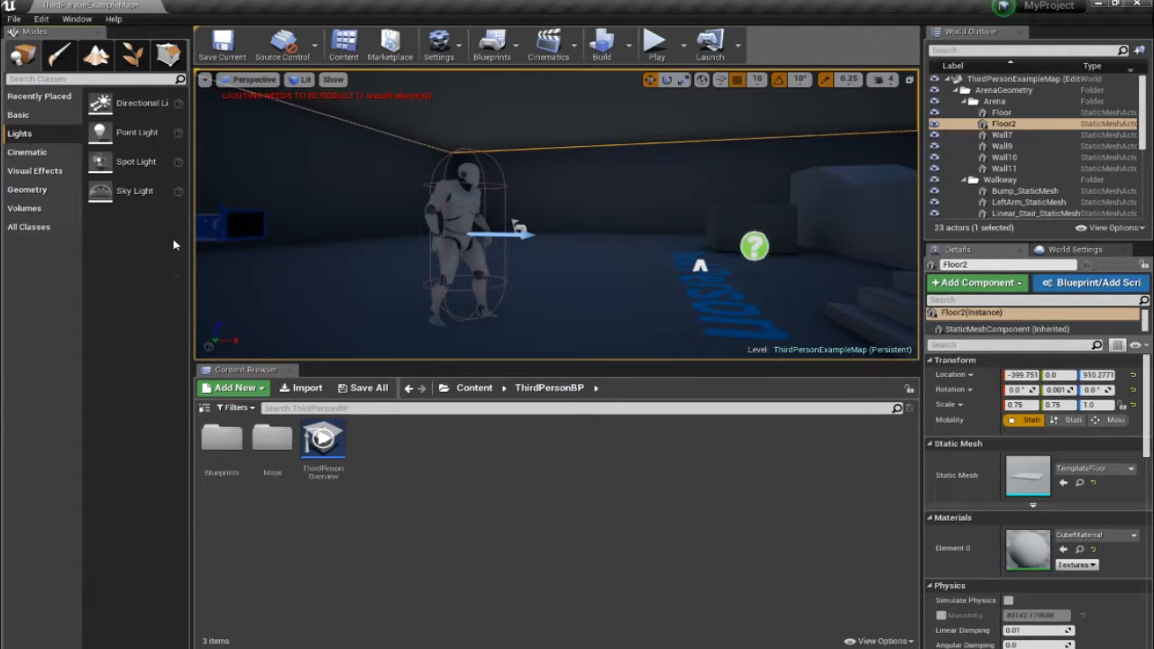
drag(144, 133, 706, 260)
drag(699, 209, 700, 266)
right_drag(642, 191, 688, 119)
drag(598, 120, 643, 138)
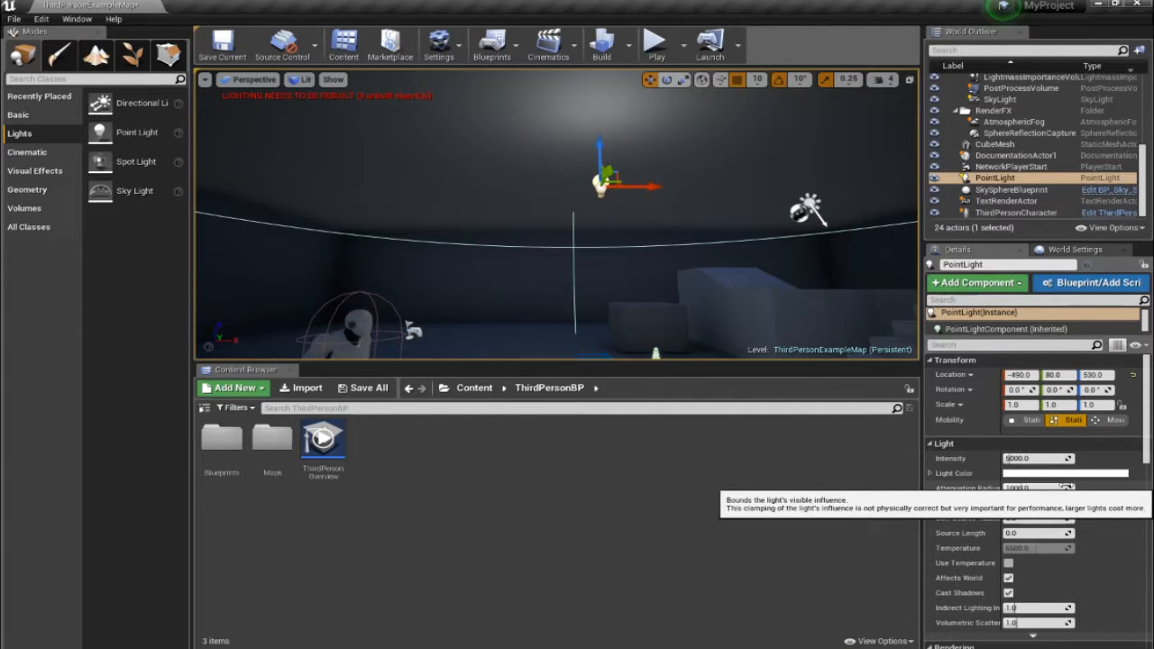
Set the point light's attenuation radius to about 2560 and its intensity to 10000.
drag(1064, 488, 1146, 488)
drag(1070, 489, 1043, 489)
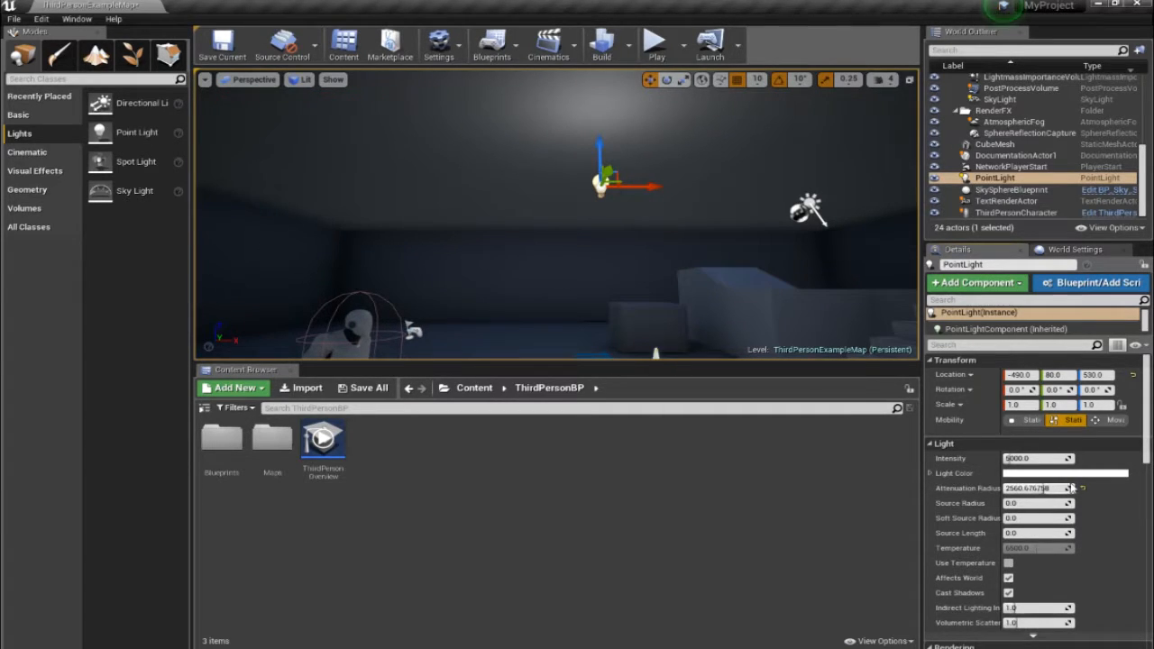
click(1043, 459)
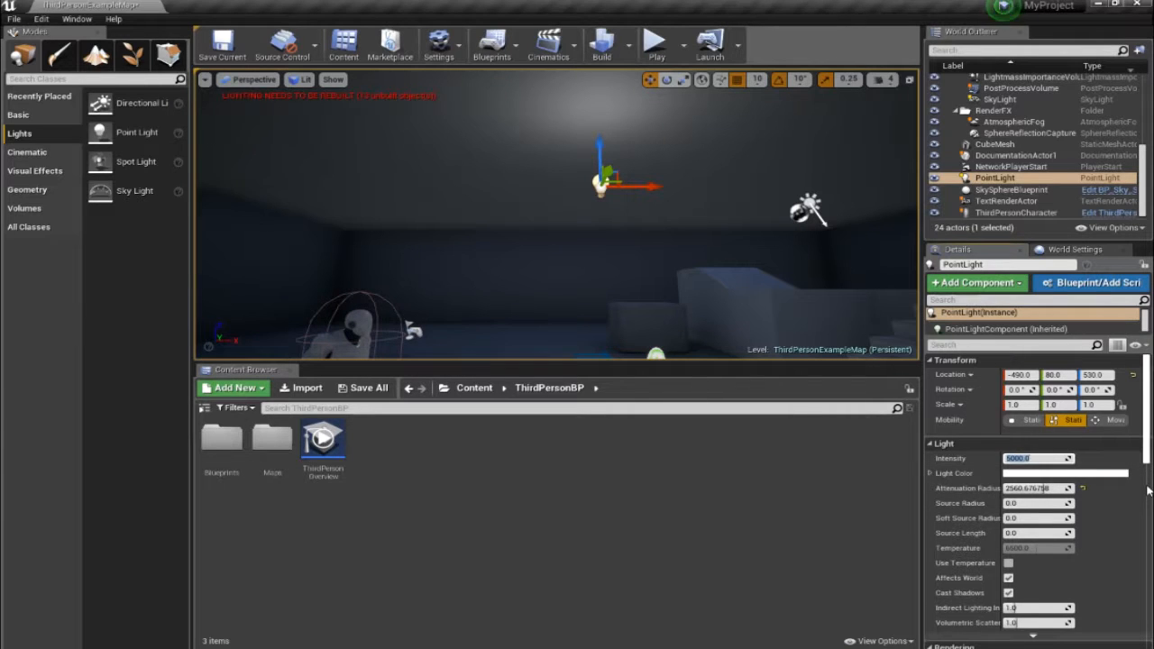
text(10000)
key(Return)
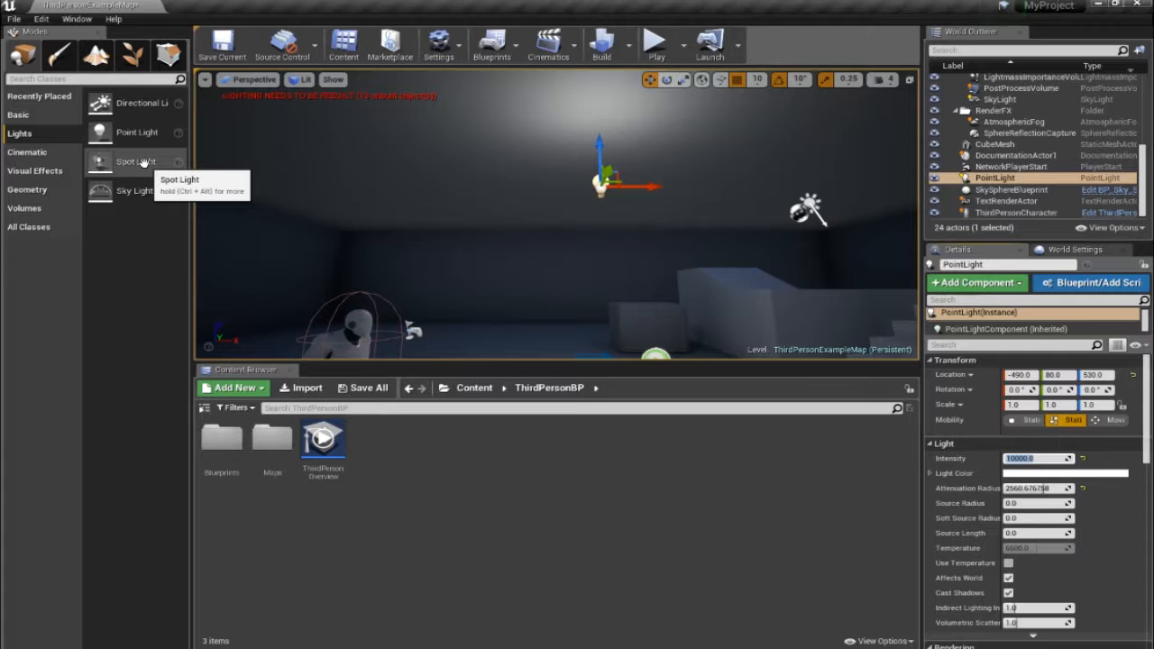
Try a spot light near the character, delete it and add a sky light there at -680, -560, 130.
drag(137, 162, 523, 343)
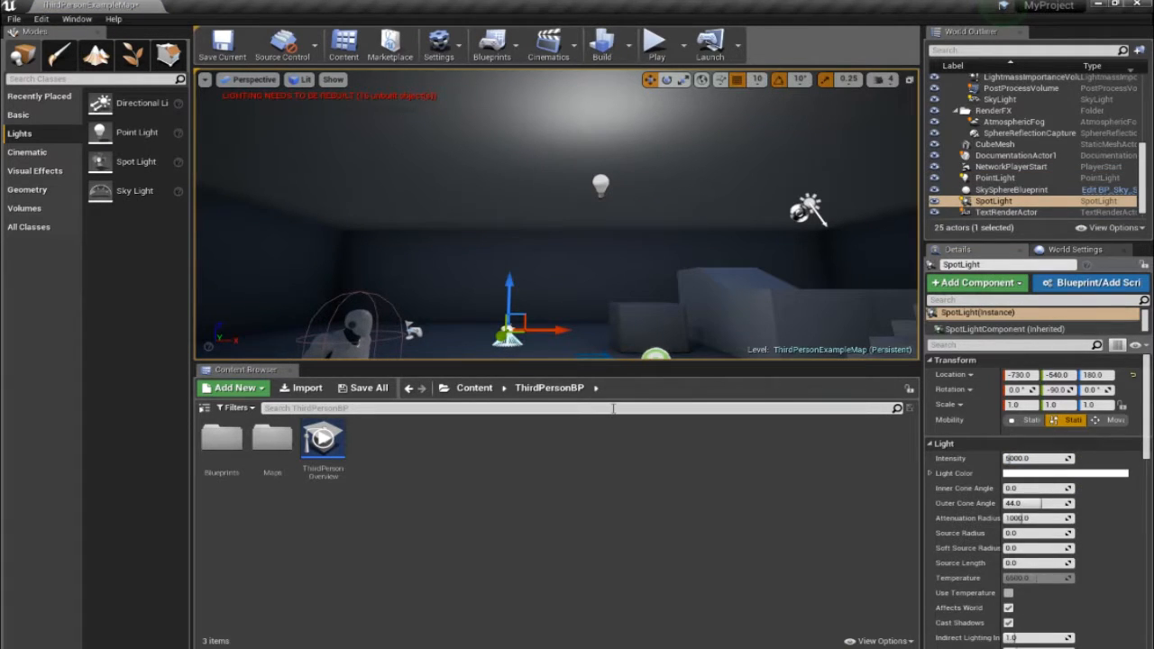
key(Delete)
drag(105, 200, 524, 343)
right_drag(547, 330, 570, 412)
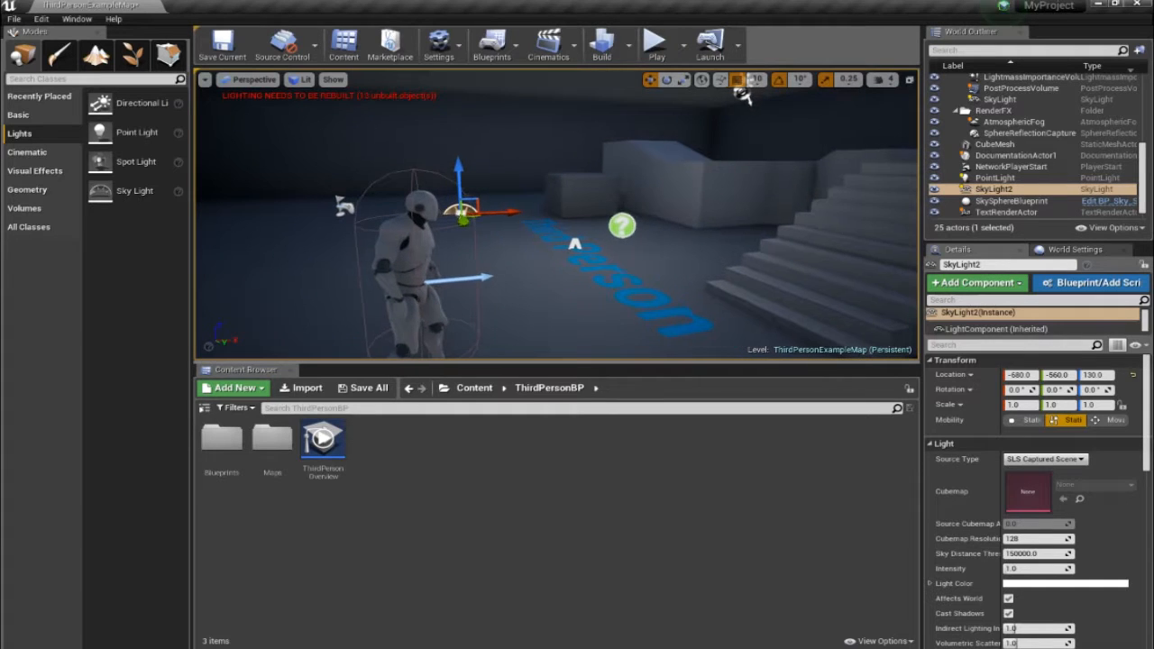
right_click(457, 226)
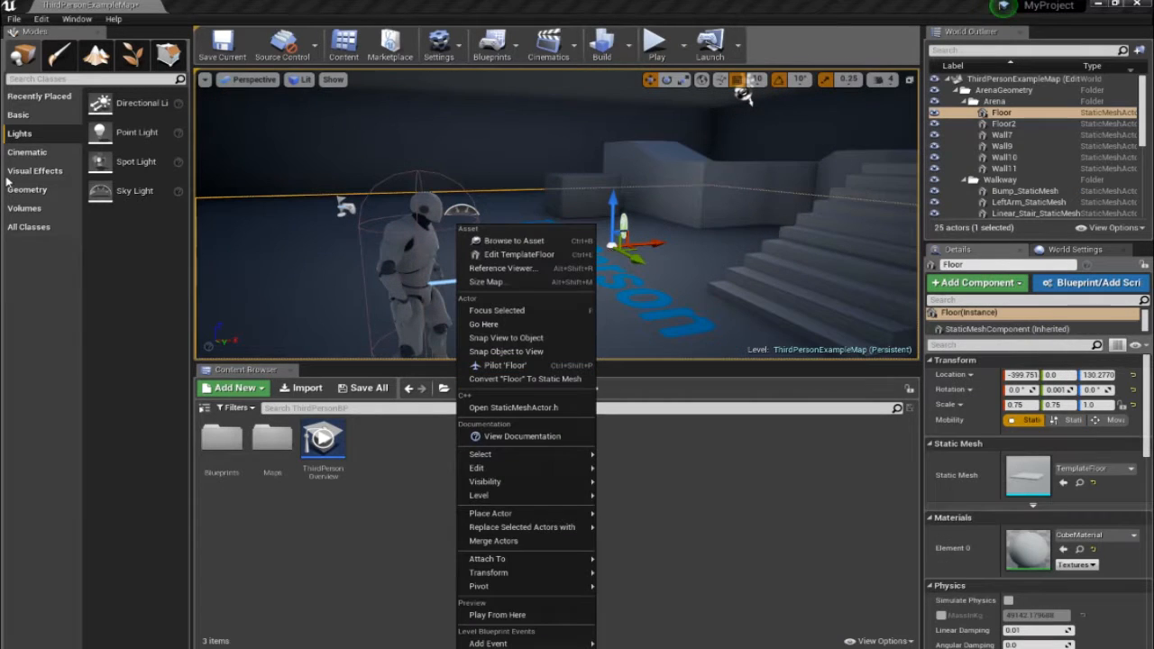
click(58, 295)
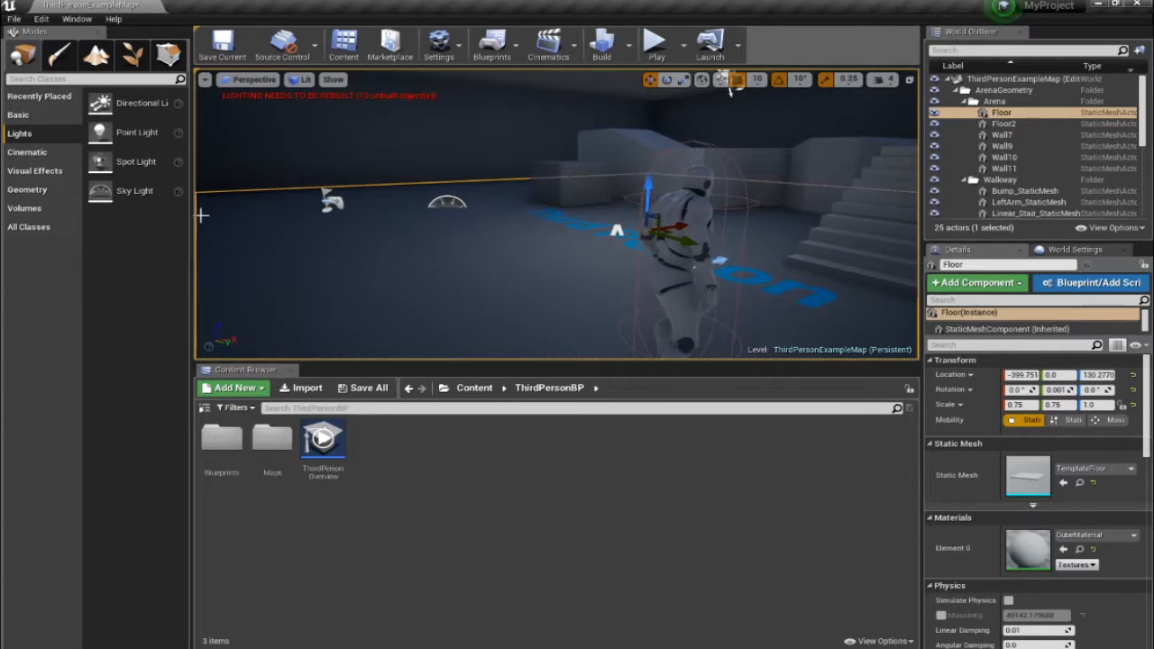
click(27, 189)
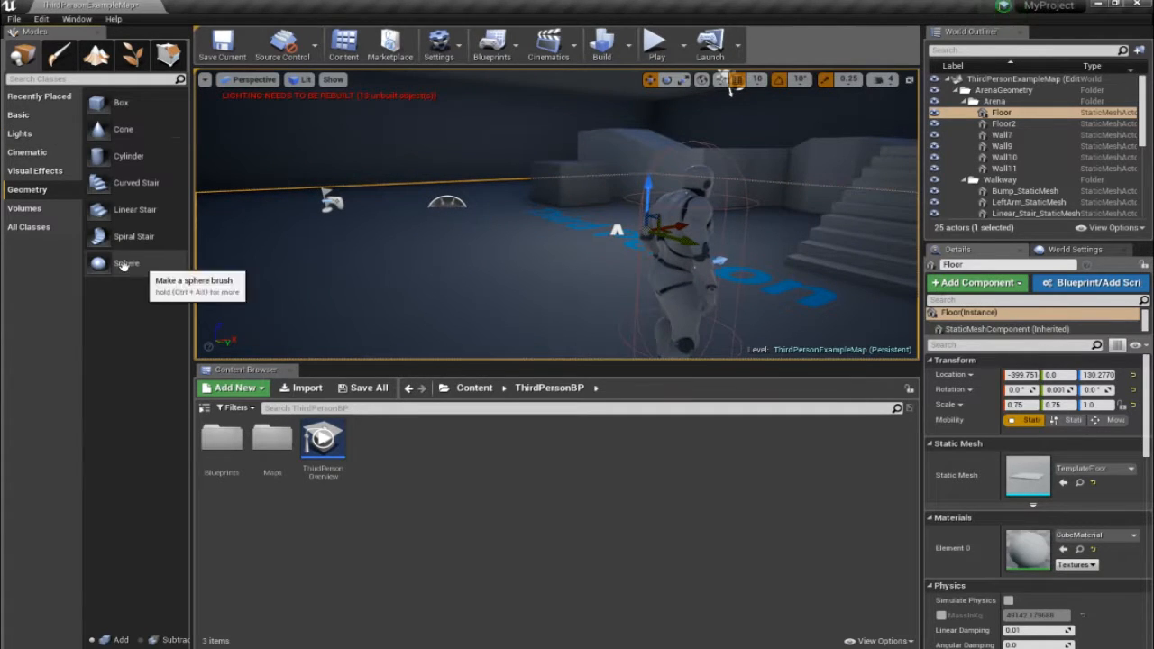
mouse_move(163, 275)
mouse_down()
mouse_move(379, 261)
mouse_move(352, 250)
mouse_move(454, 276)
mouse_up()
key(f)
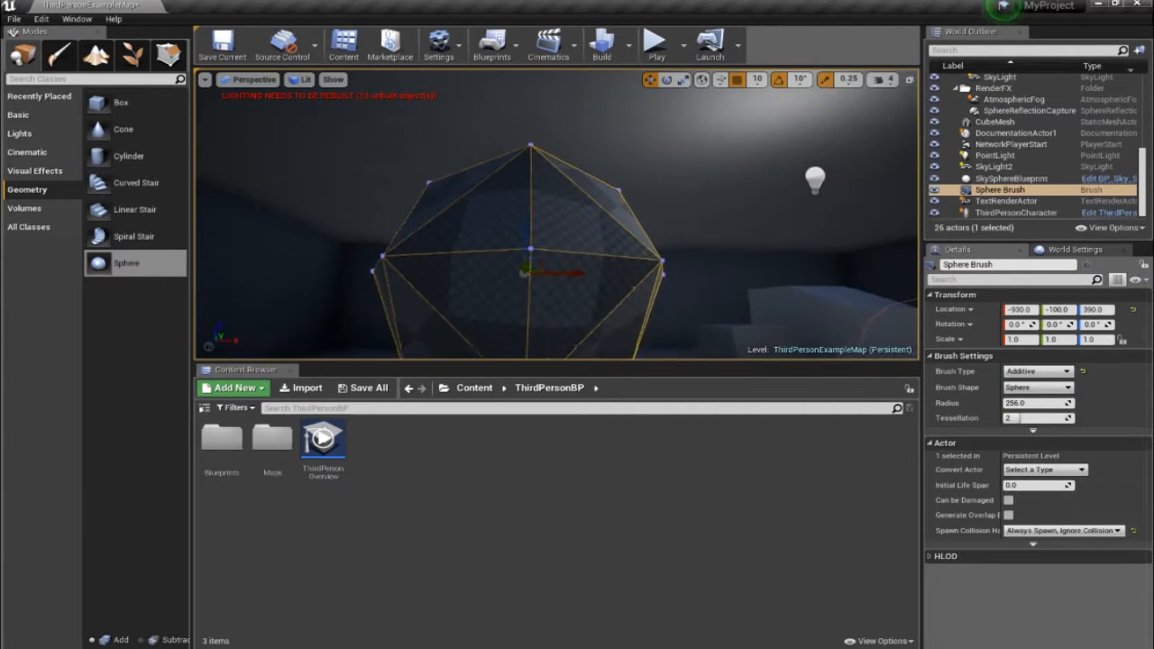
key(ctrl+z)
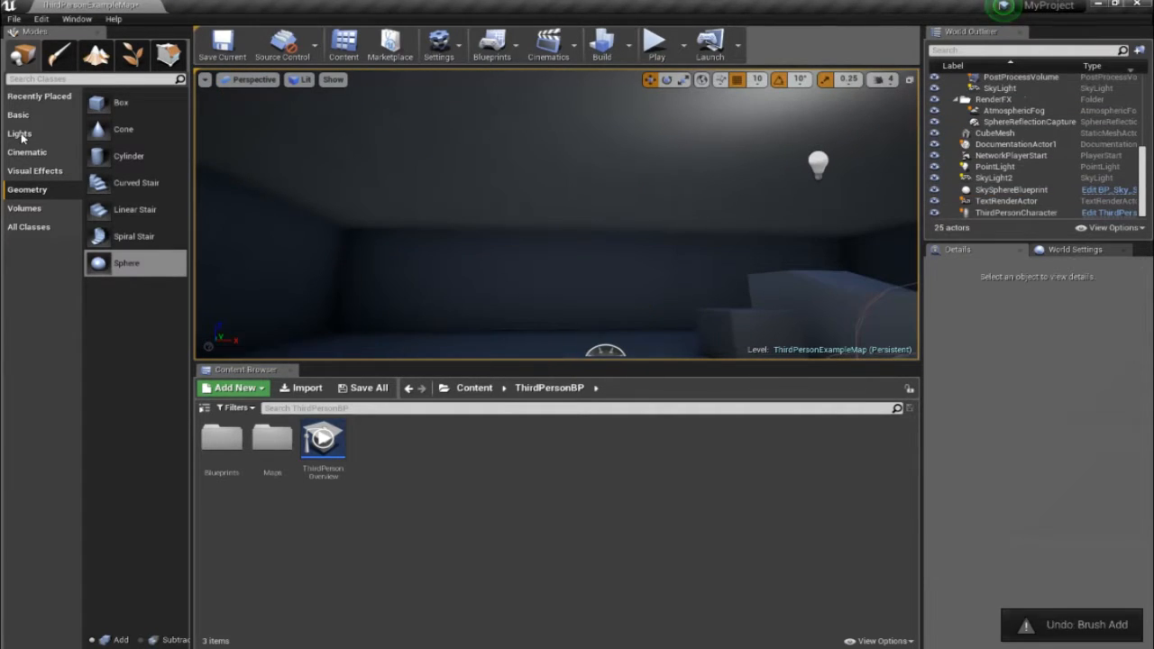
Place a basic sphere at -1220, -720, raise it to Z 210 and enable Simulate Physics on it.
click(20, 116)
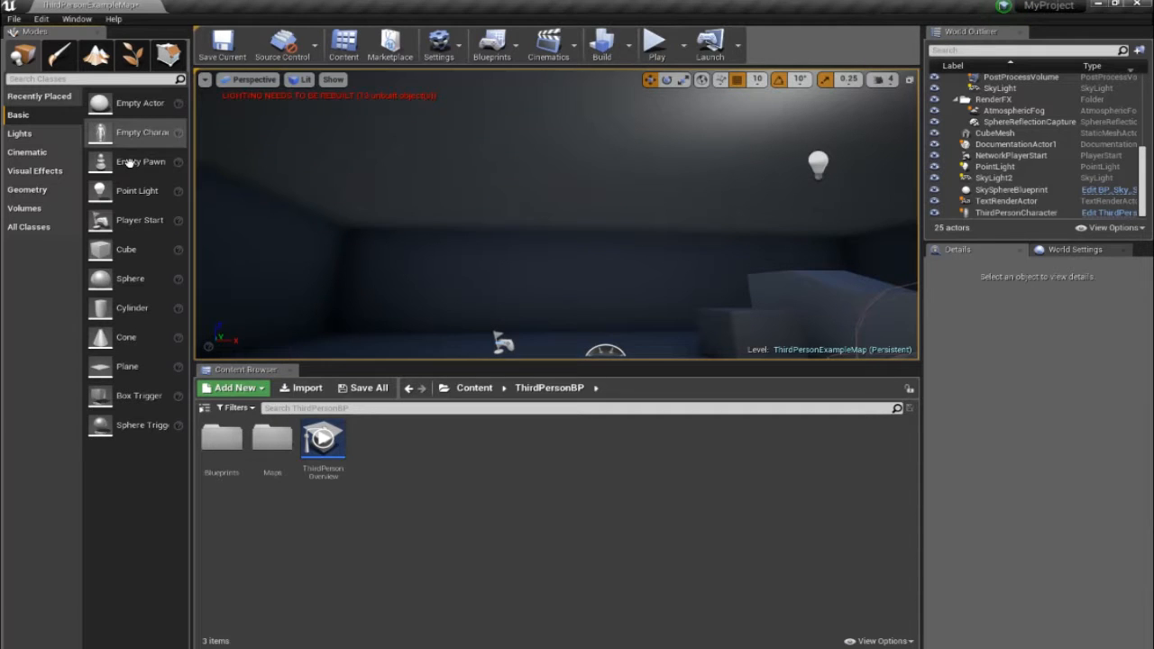
drag(153, 275, 457, 351)
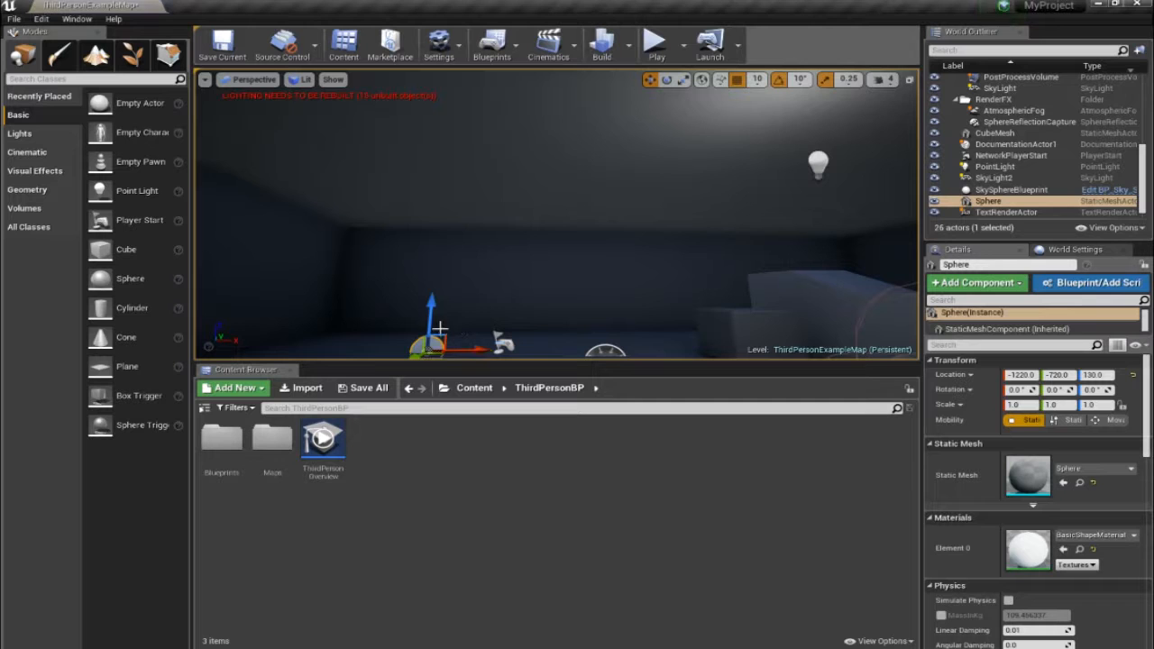
drag(432, 312, 429, 290)
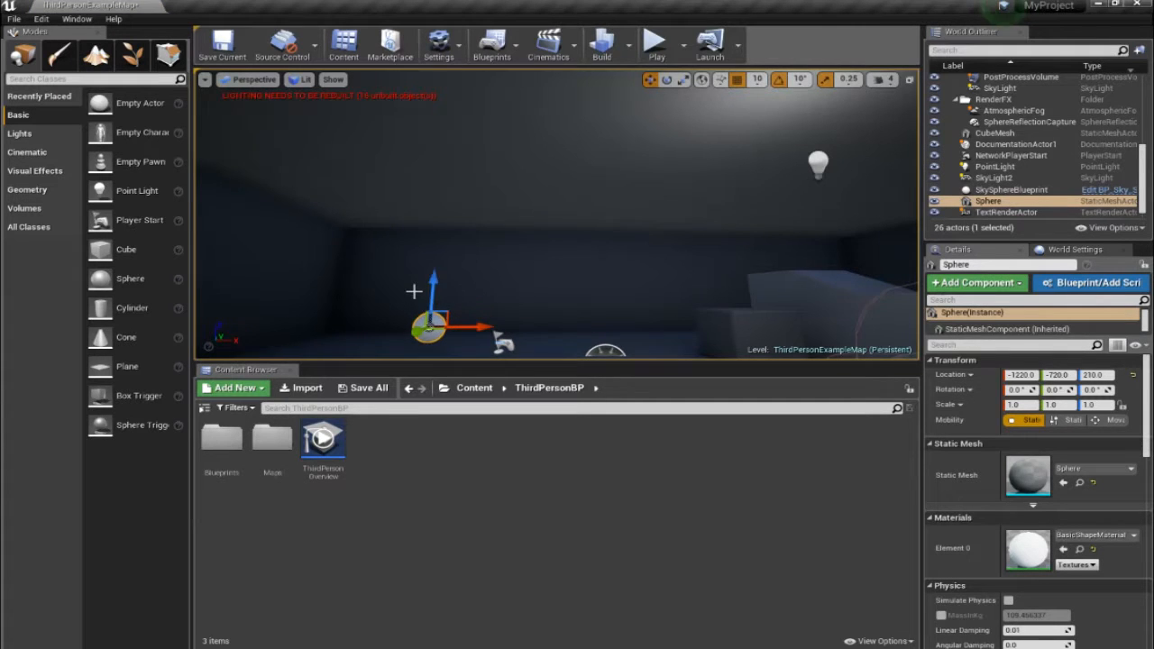
key(f)
alt+drag(575, 338, 712, 341)
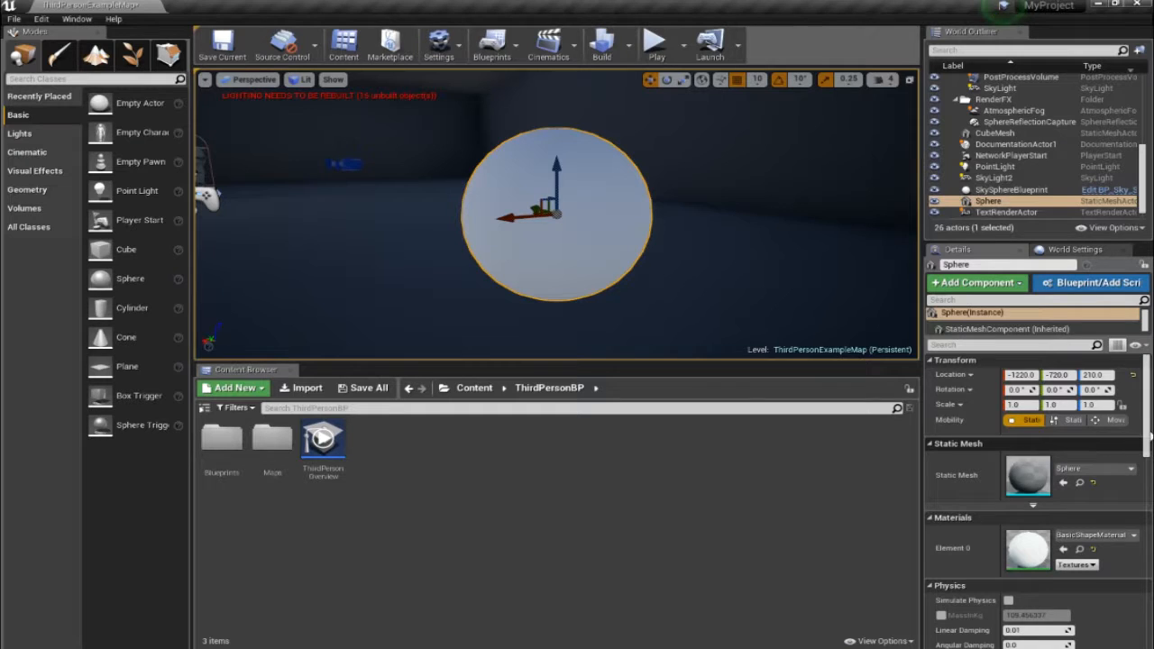
scroll(1037, 433, down, 4)
click(1009, 423)
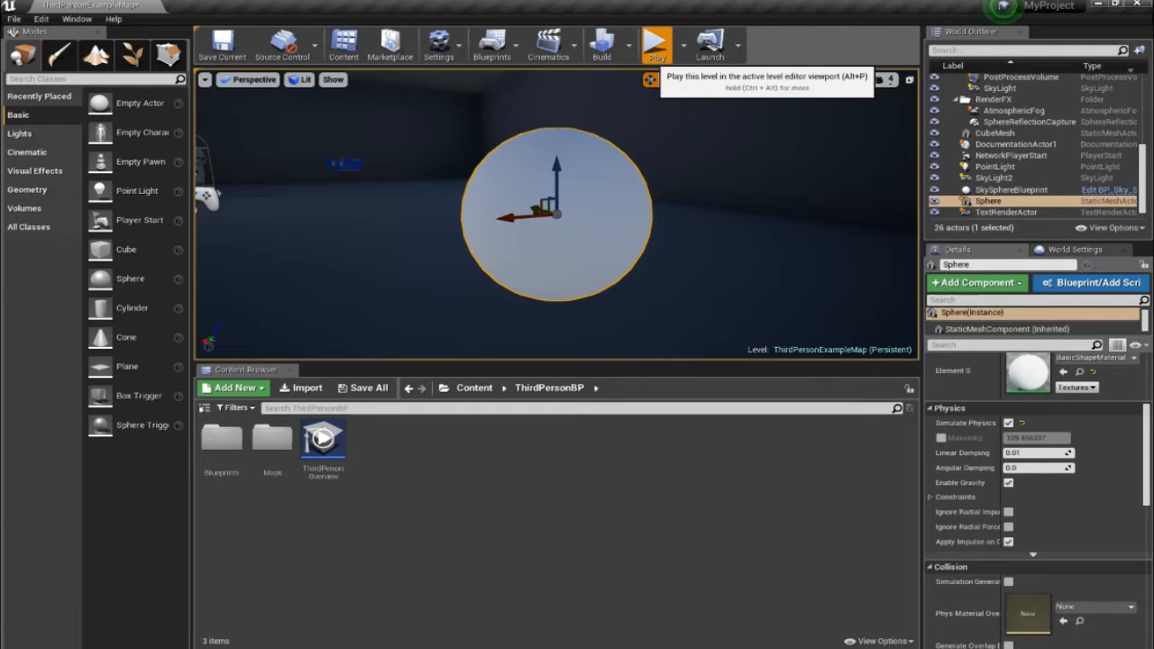
Play the level, run the character into the sphere to test its physics, and stop the preview.
click(657, 45)
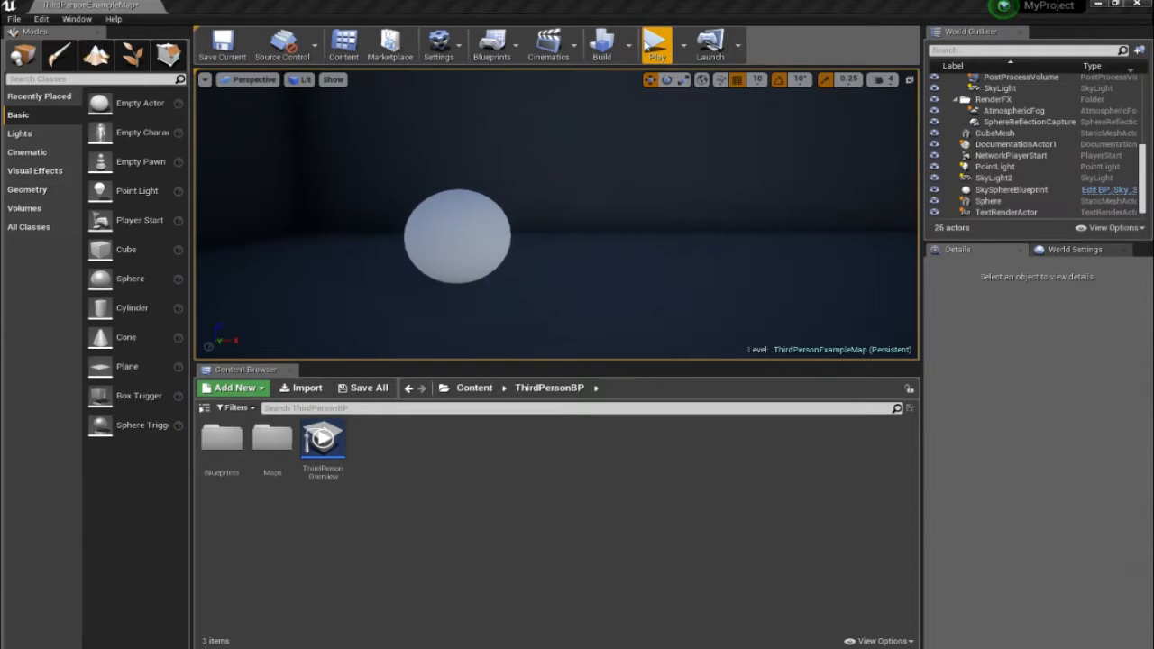
click(656, 45)
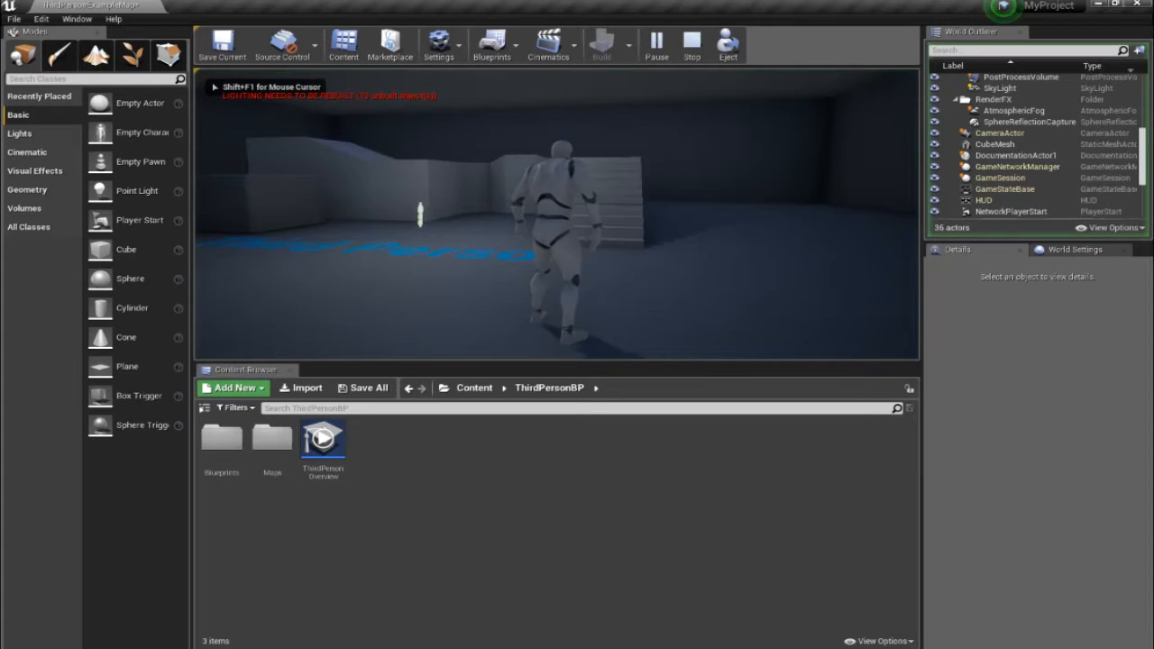
key(w)
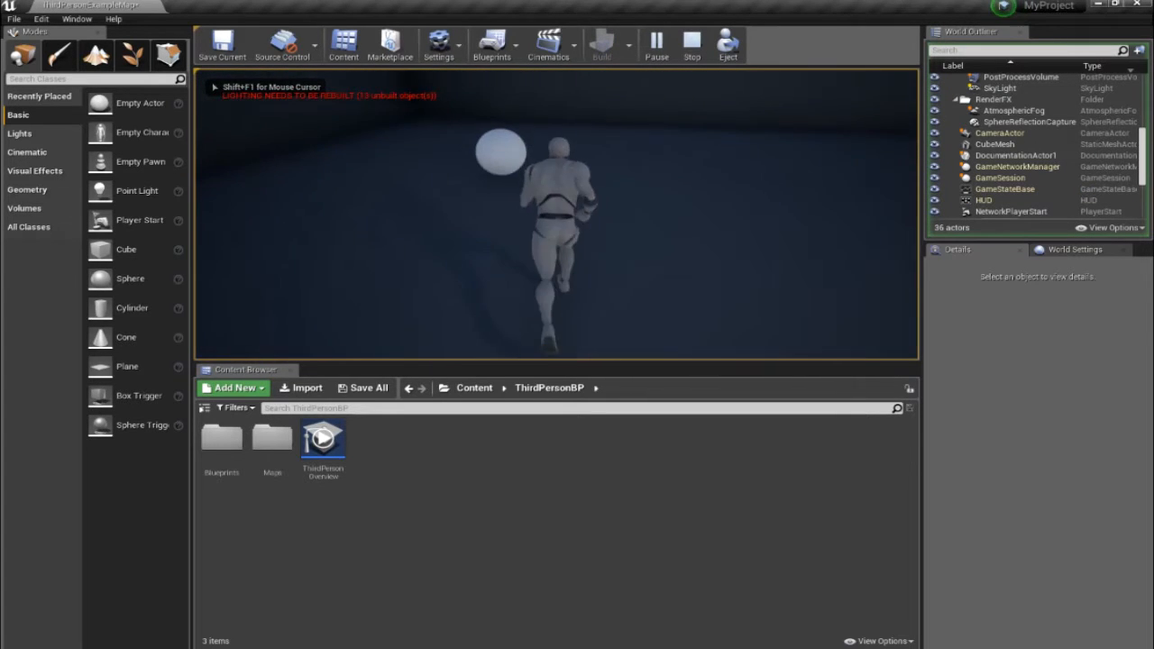
key(w)
key(w)
key(Escape)
Duplicate the physics sphere along its X axis to place a second one farther across the floor.
right_drag(780, 198, 904, 190)
click(399, 268)
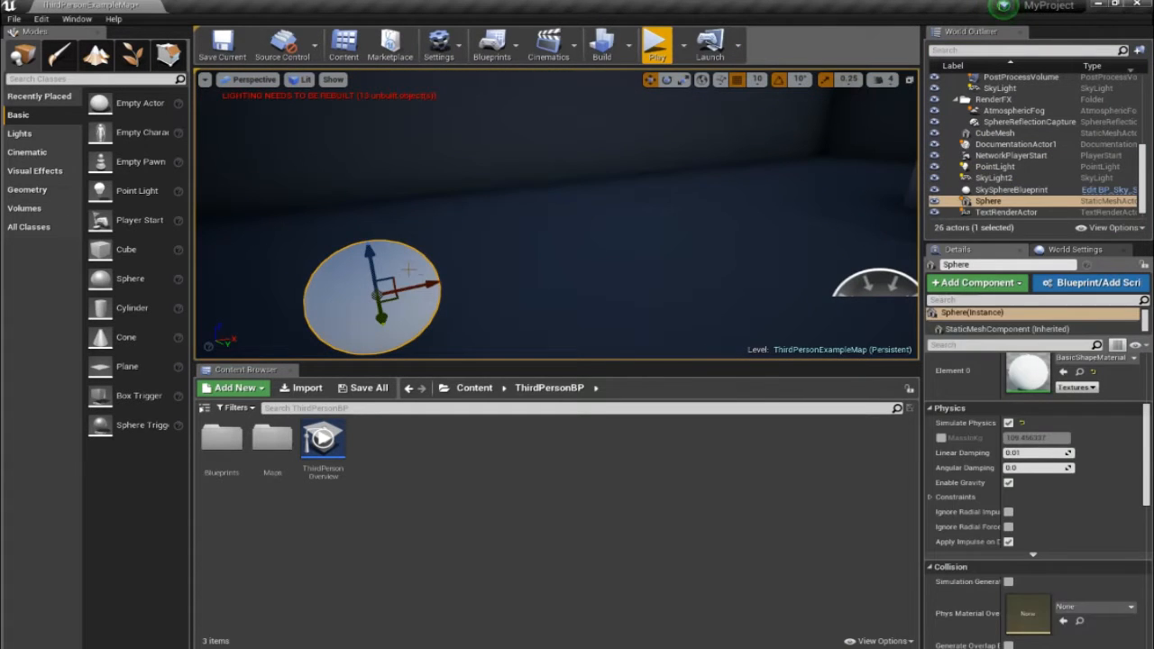
mouse_move(442, 283)
shift+mouse_down()
mouse_move(577, 253)
mouse_move(435, 285)
mouse_move(459, 275)
shift+mouse_up()
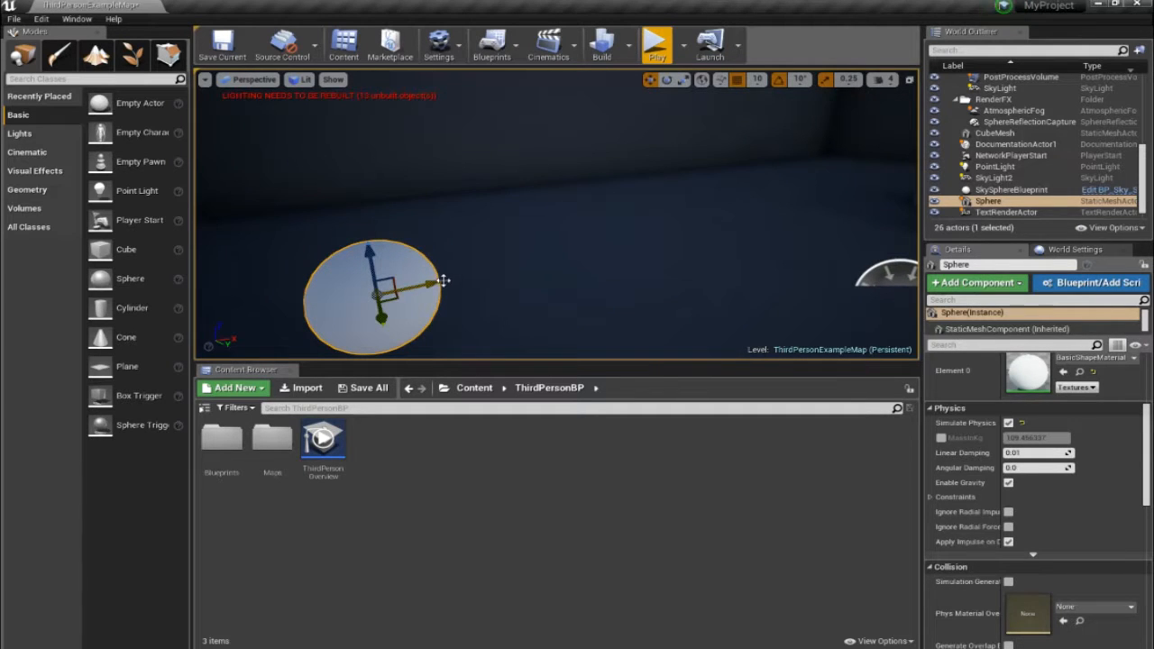
alt+drag(433, 284, 788, 279)
right_drag(788, 280, 565, 210)
key(s)
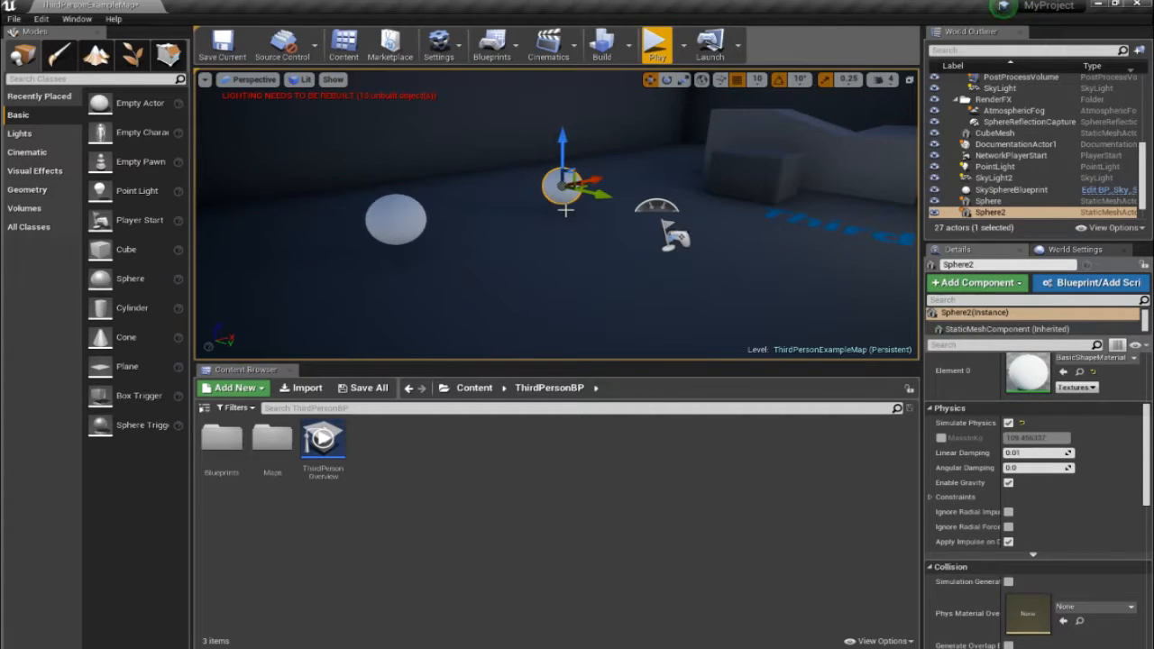
Scale up the second sphere uniformly and return to the Move tool.
key(space)
key(space)
drag(562, 185, 561, 144)
key(space)
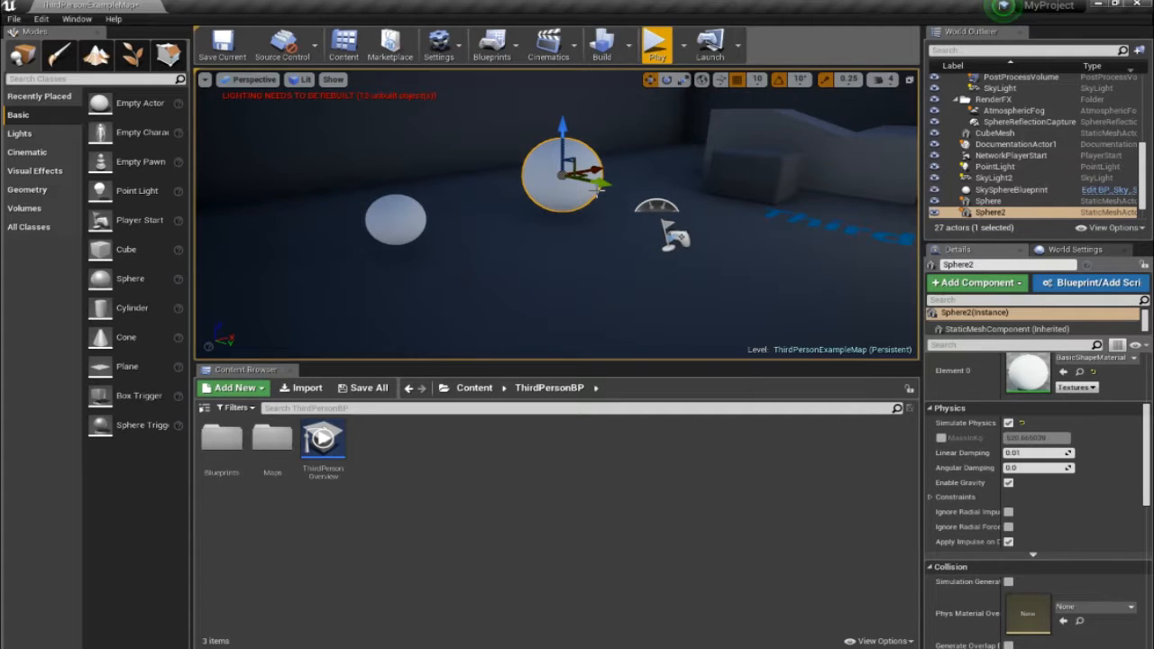
Duplicate the enlarged sphere along its Y axis to place a third physics sphere in the room.
alt+drag(600, 187, 933, 251)
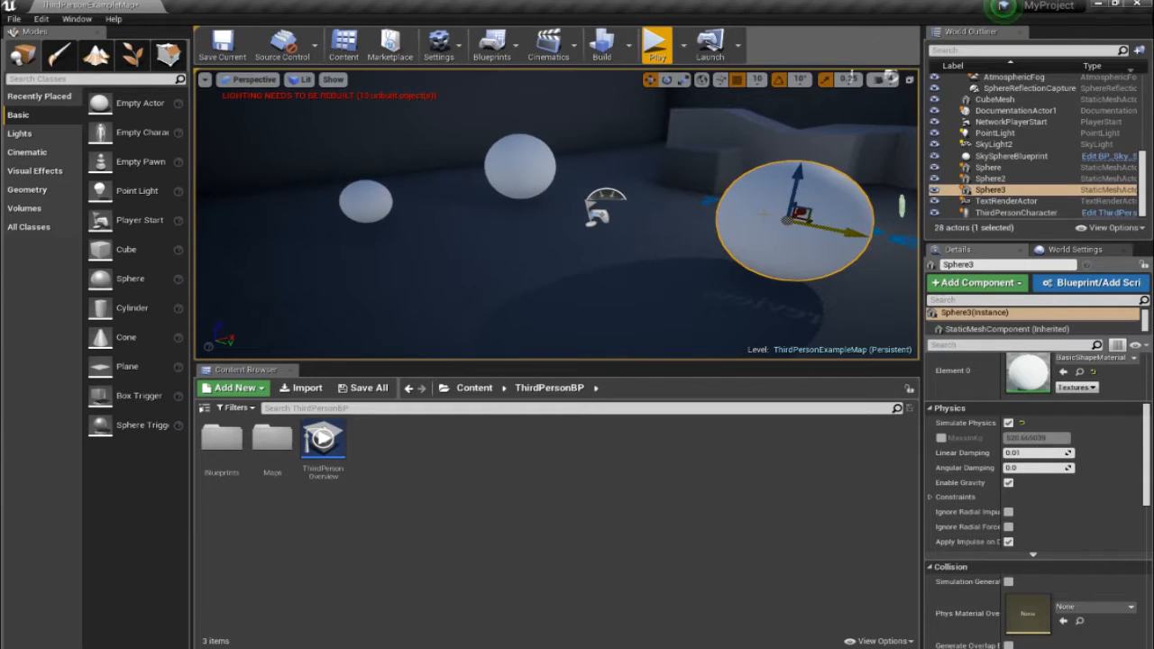
right_drag(868, 237, 903, 248)
mouse_move(756, 194)
mouse_down()
mouse_move(808, 200)
mouse_move(766, 196)
mouse_up()
mouse_move(776, 167)
right_down()
mouse_move(672, 194)
mouse_move(766, 191)
mouse_move(777, 180)
right_up()
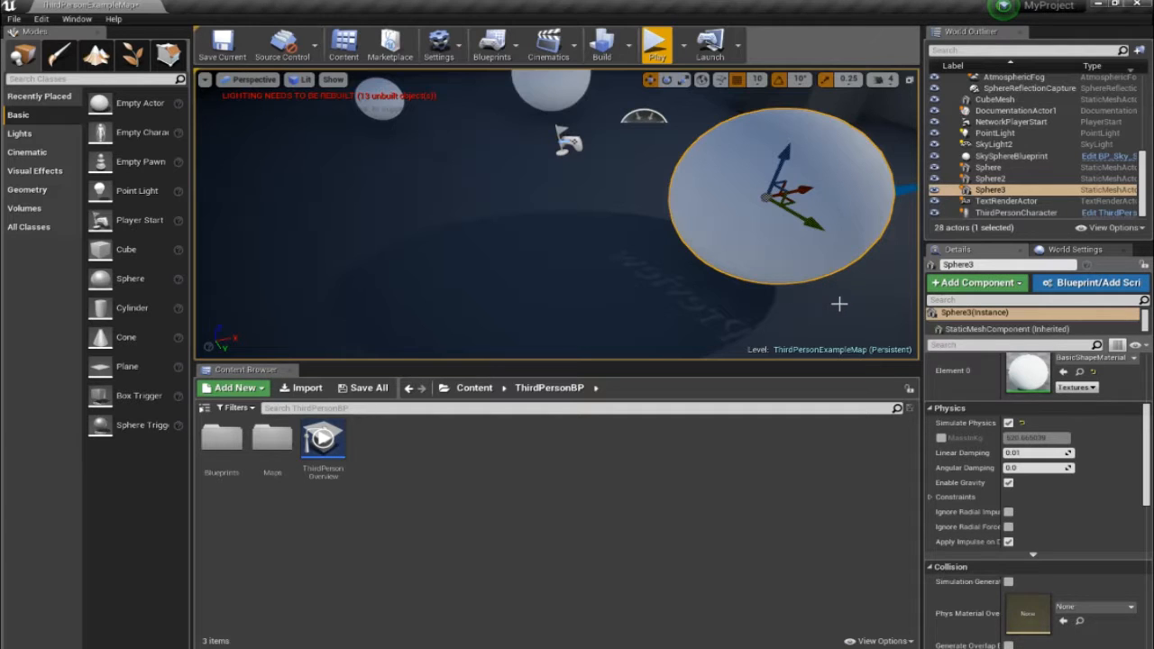
Duplicate the third physics sphere along its Y axis to place a fourth one behind the character.
right_click(806, 308)
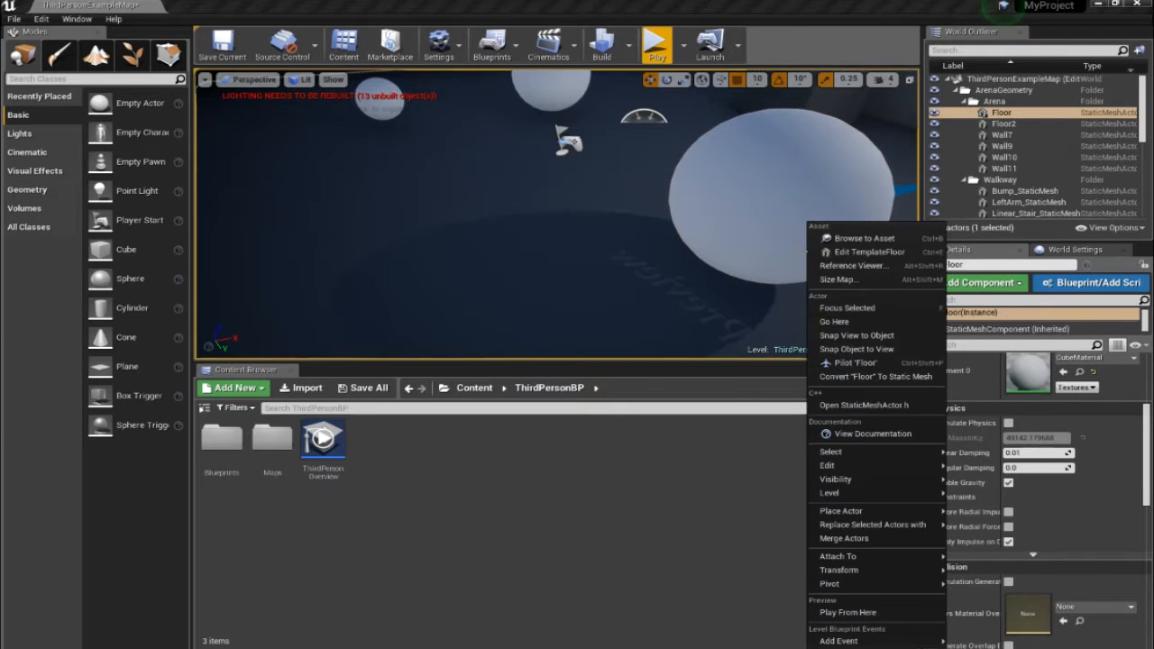
right_drag(734, 309, 909, 225)
click(427, 304)
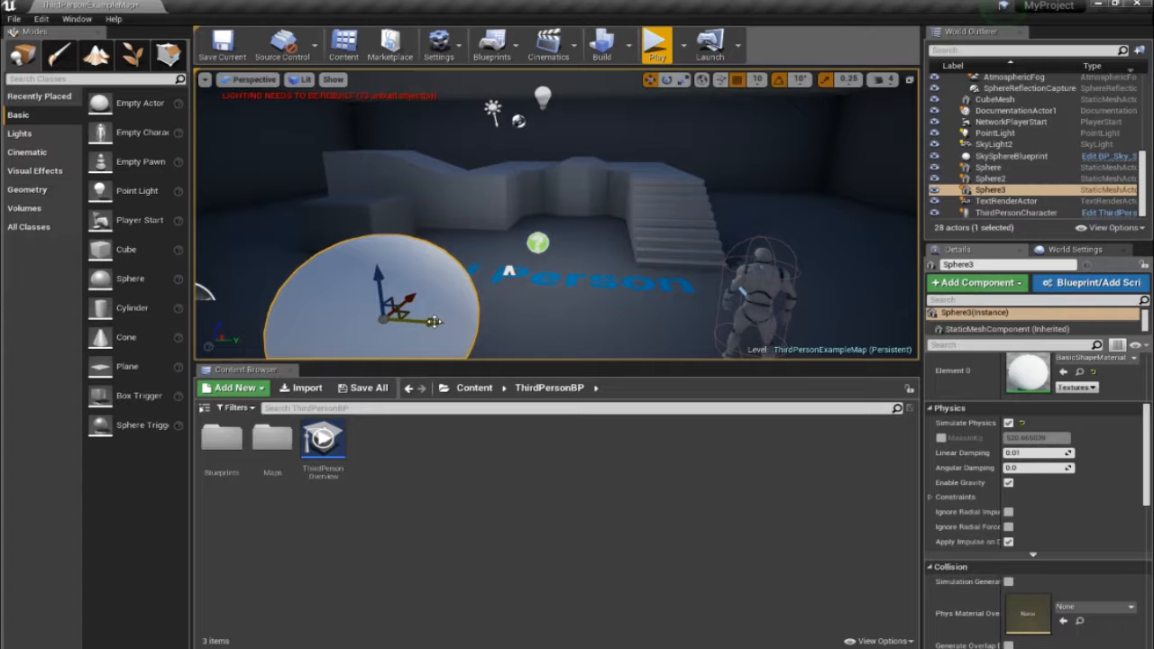
alt+drag(437, 322, 907, 213)
Scale up the fourth sphere uniformly and return to the Move tool.
key(e)
key(space)
drag(830, 236, 844, 150)
key(space)
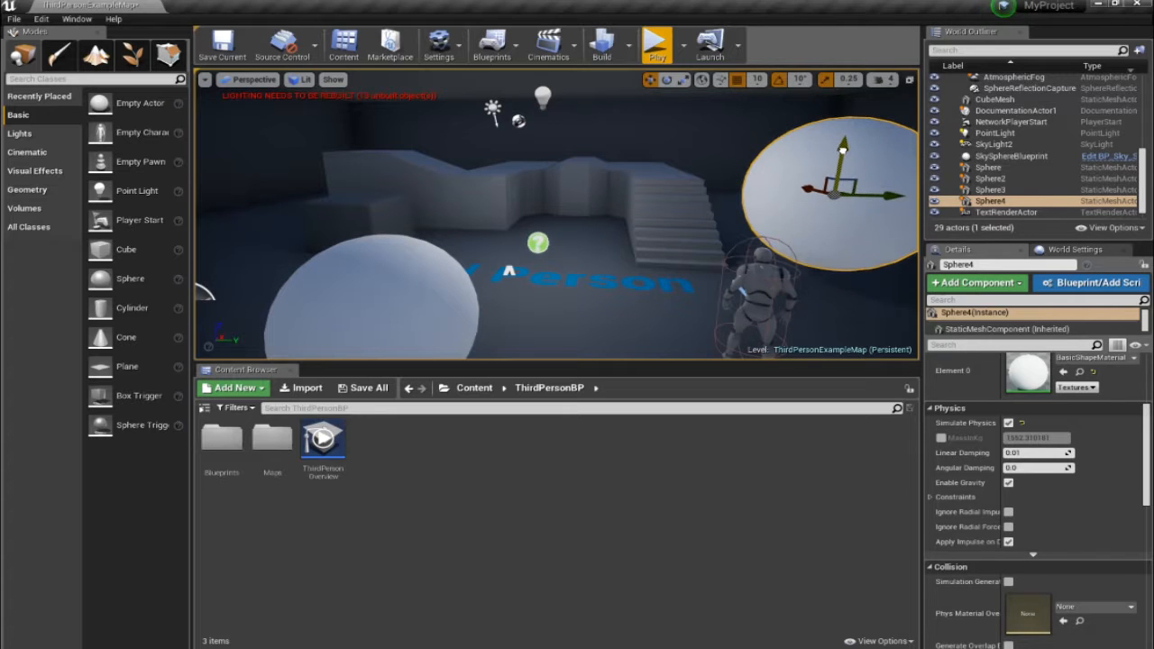
Play the level, run the character around the room into the physics spheres, and stop the preview.
click(658, 45)
key(w)
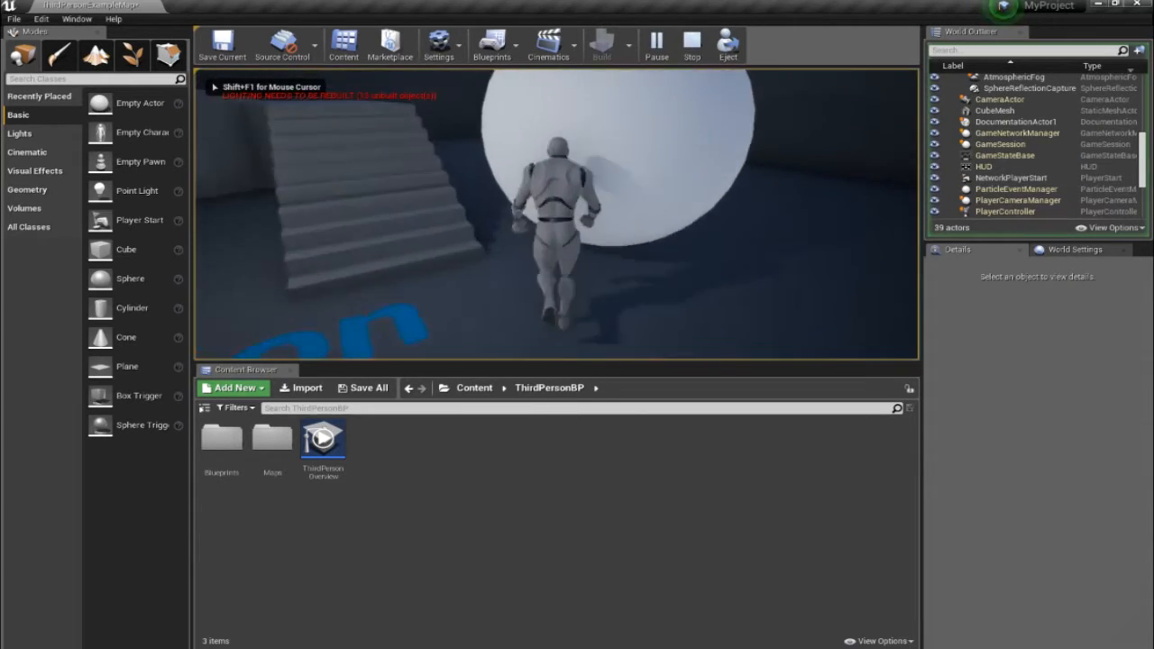
key(s)
key(w)
key(s)
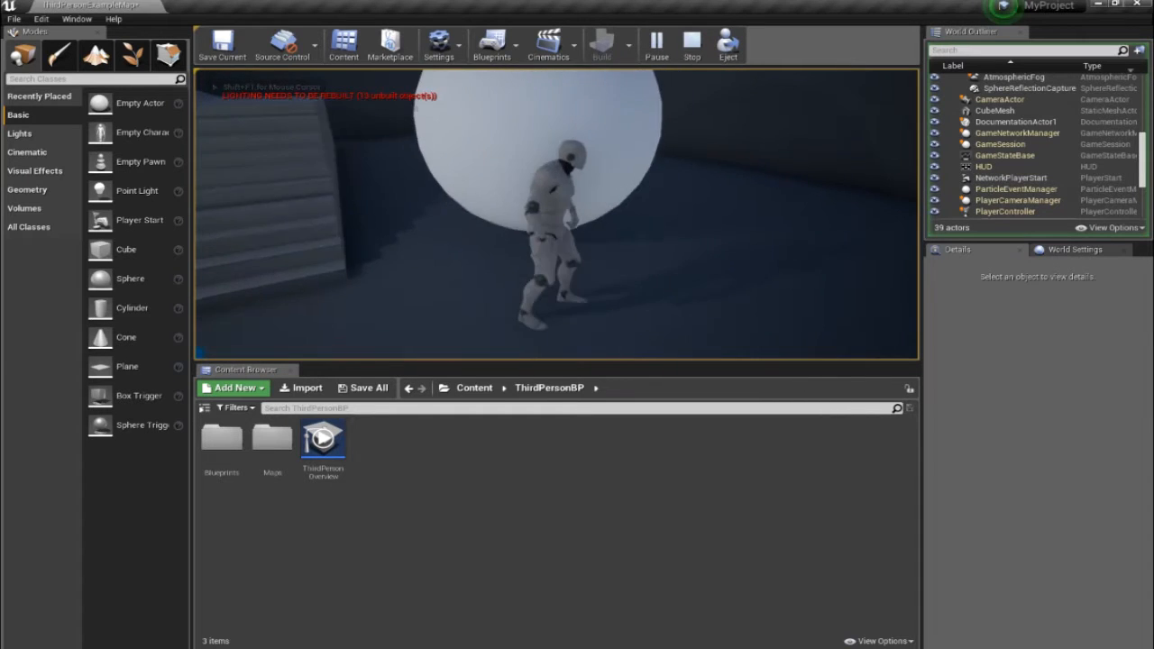
key(a)
key(w)
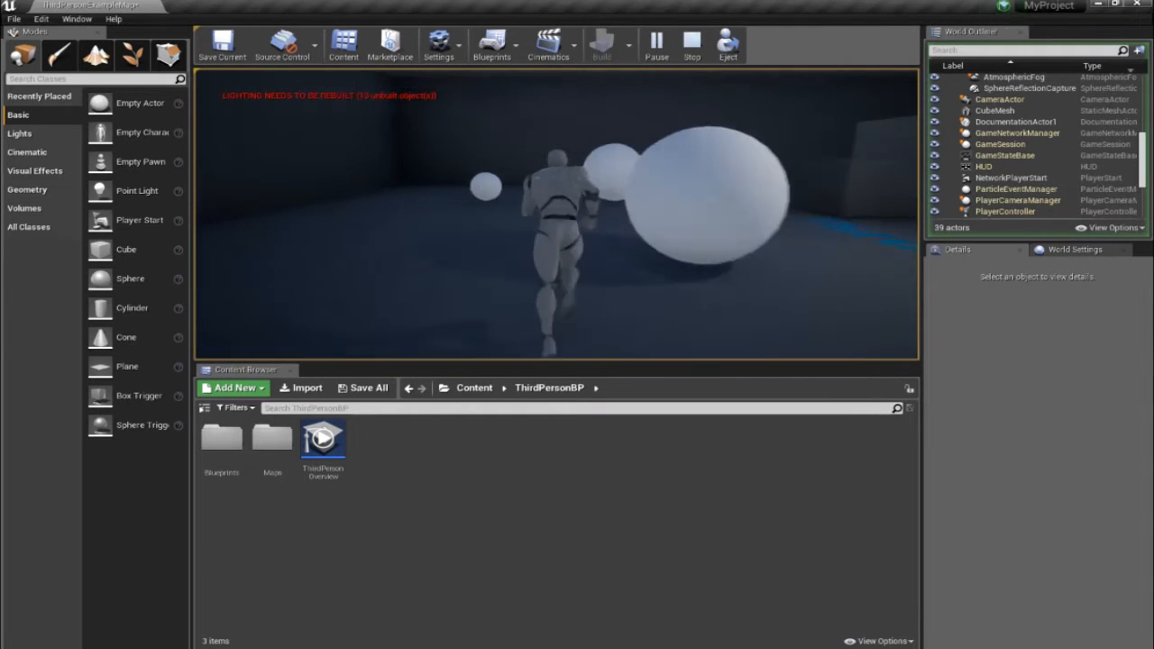
key(d)
key(w)
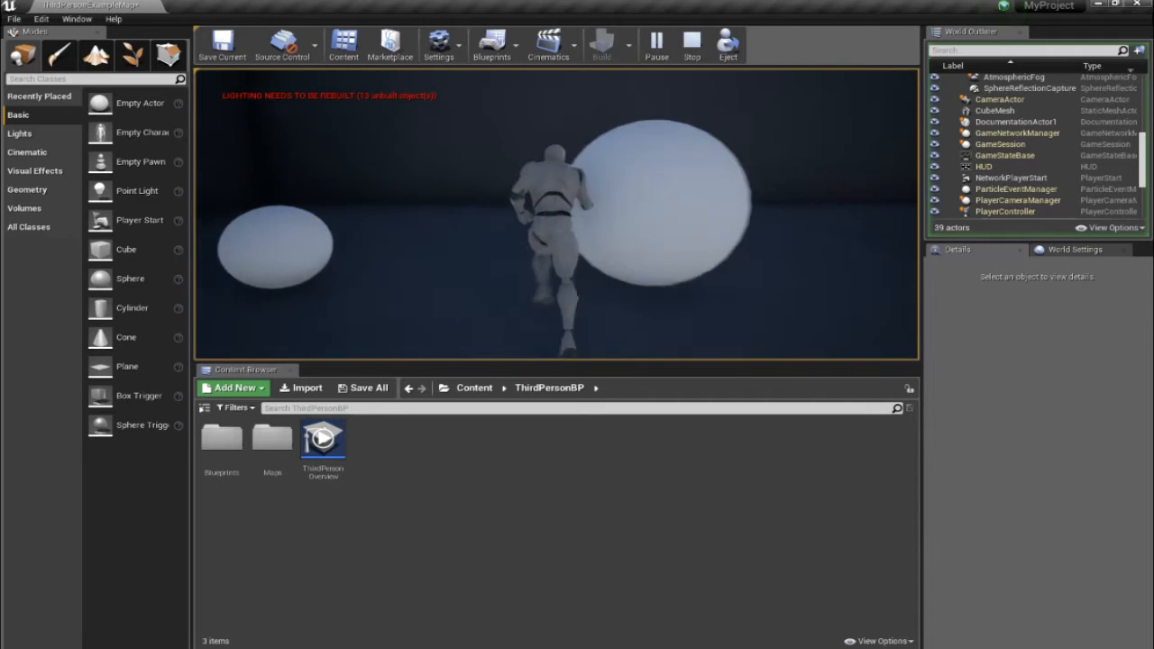
key(a)
key(w)
key(s)
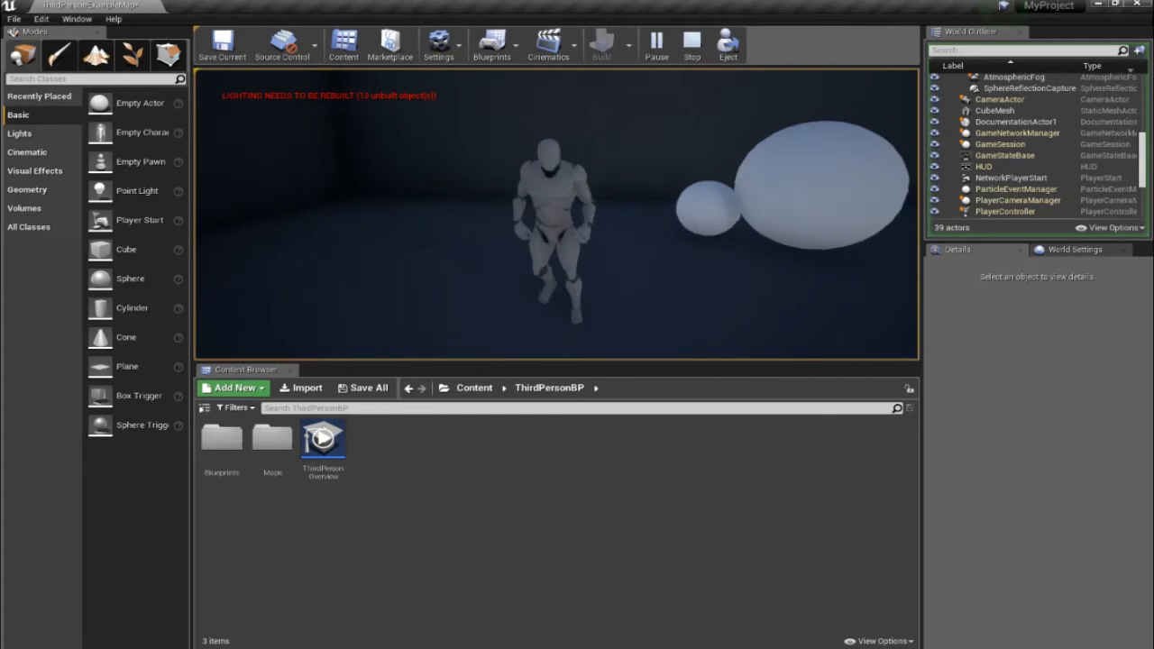
key(Escape)
Place an additive Box geometry brush on the floor against the arena wall and focus on it.
right_drag(515, 299, 54, 181)
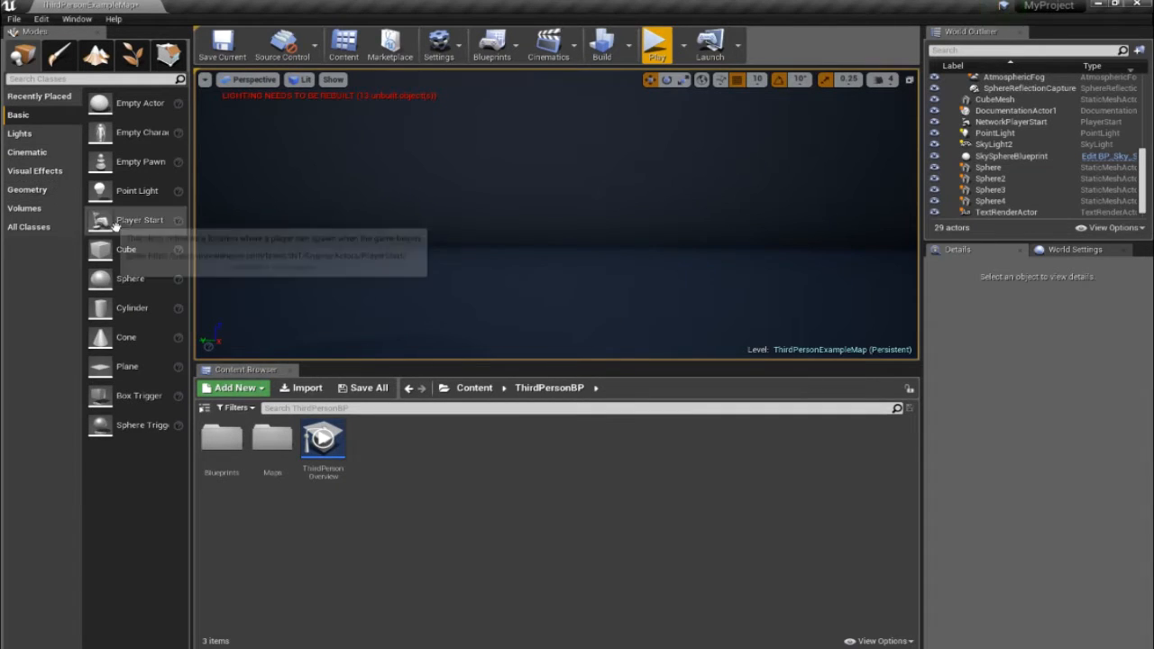
click(39, 191)
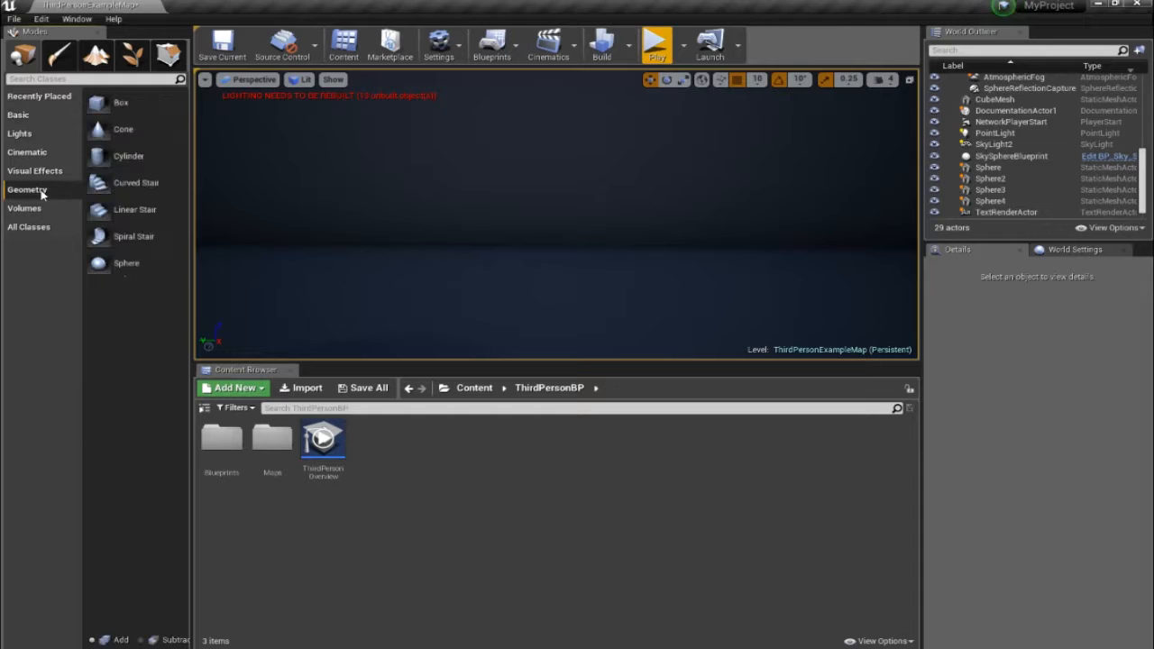
drag(103, 103, 411, 227)
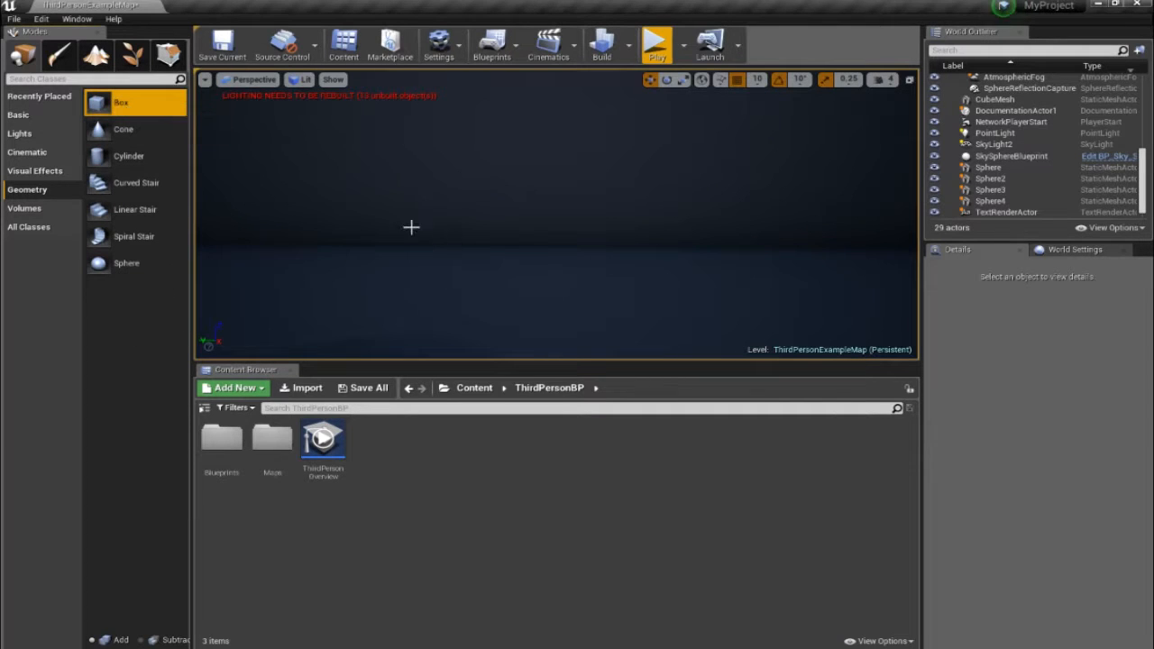
right_drag(366, 241, 401, 257)
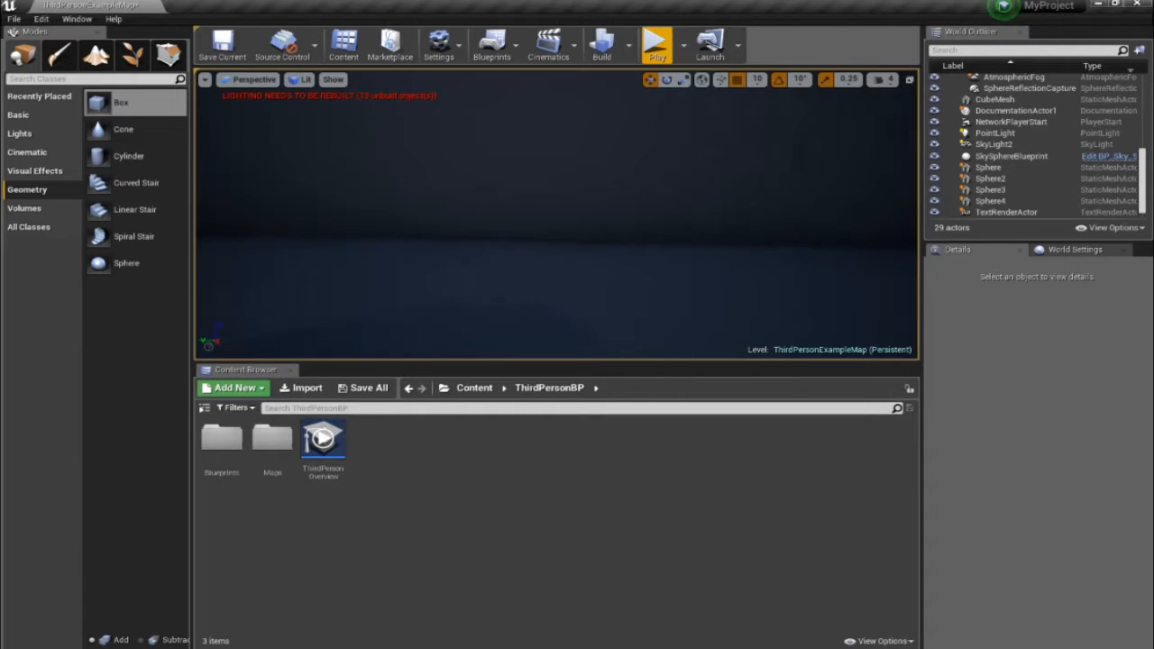
mouse_move(114, 103)
mouse_down()
mouse_move(410, 279)
mouse_move(493, 228)
mouse_up()
drag(507, 226, 508, 226)
key(f)
Scale the box brush to 0.25 along X to make a thin slab along the wall.
mouse_move(567, 250)
right_down()
mouse_move(663, 257)
mouse_move(577, 256)
mouse_move(497, 216)
right_up()
key(a)
mouse_move(633, 302)
mouse_down()
mouse_move(487, 253)
mouse_move(535, 262)
mouse_move(516, 270)
mouse_up()
key(space)
key(space)
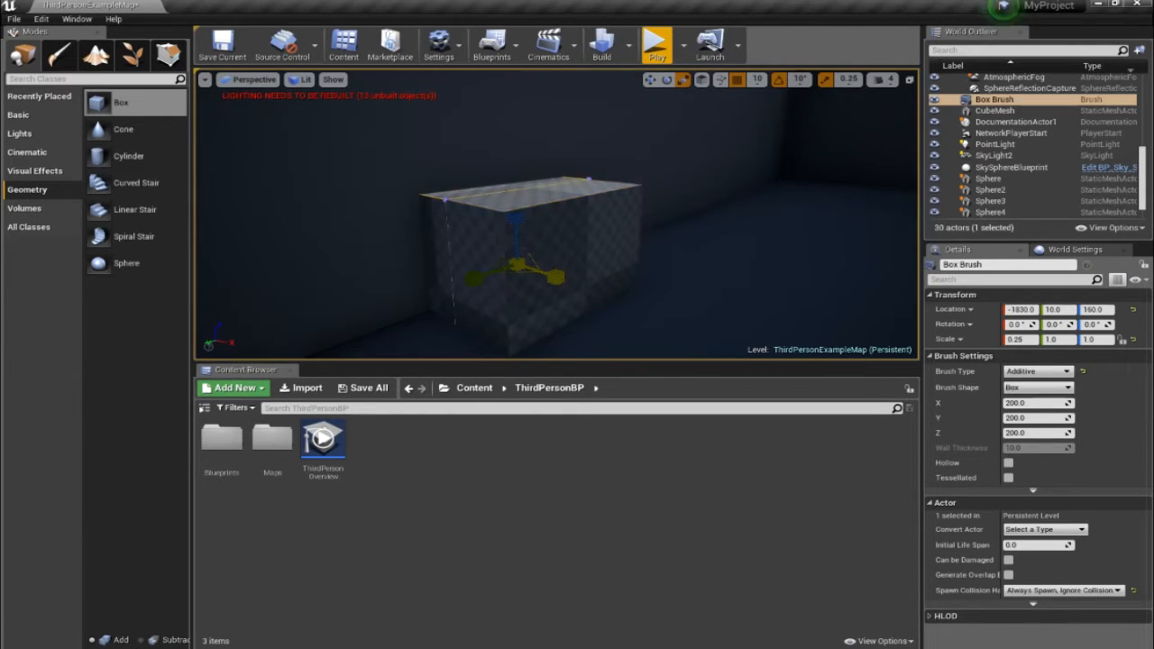
key(space)
Move the thin box brush to X -1820 and raise it to Z 230 so it stands on the floor.
drag(559, 277, 557, 281)
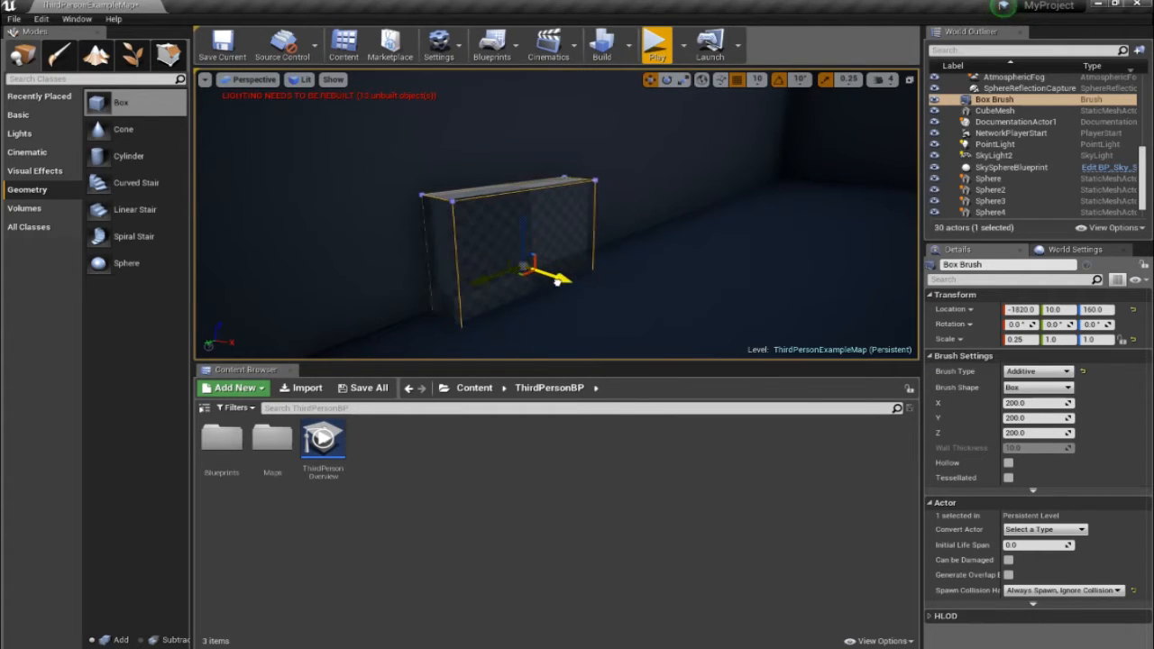
mouse_move(508, 227)
mouse_down()
mouse_move(507, 160)
mouse_move(512, 175)
mouse_up()
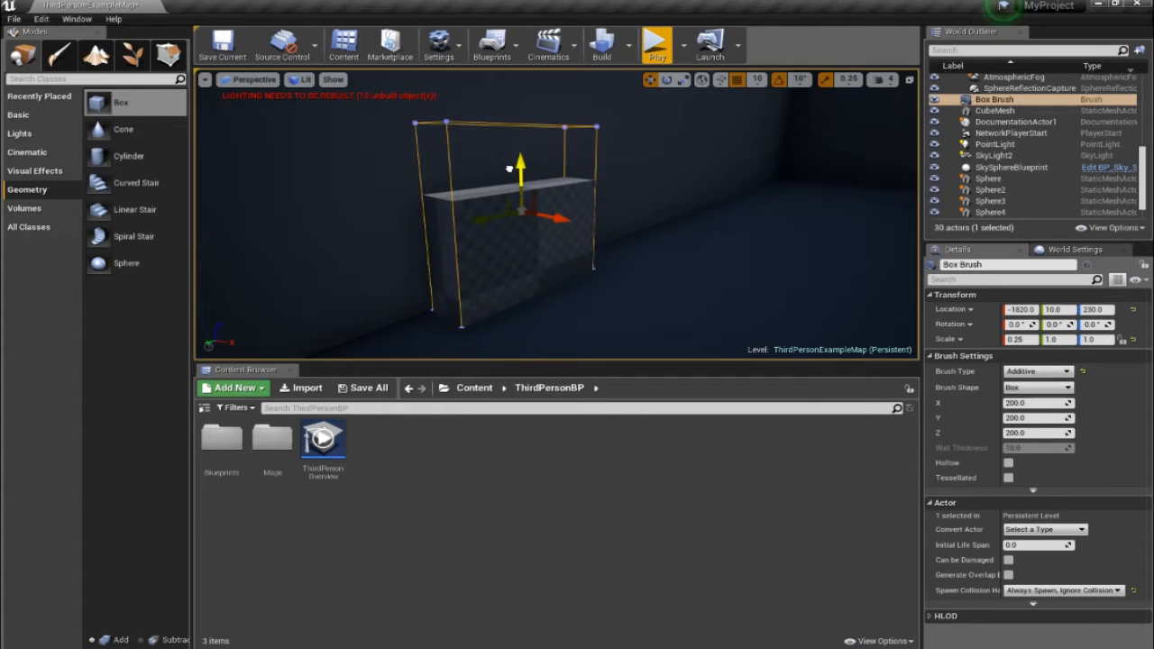
click(817, 269)
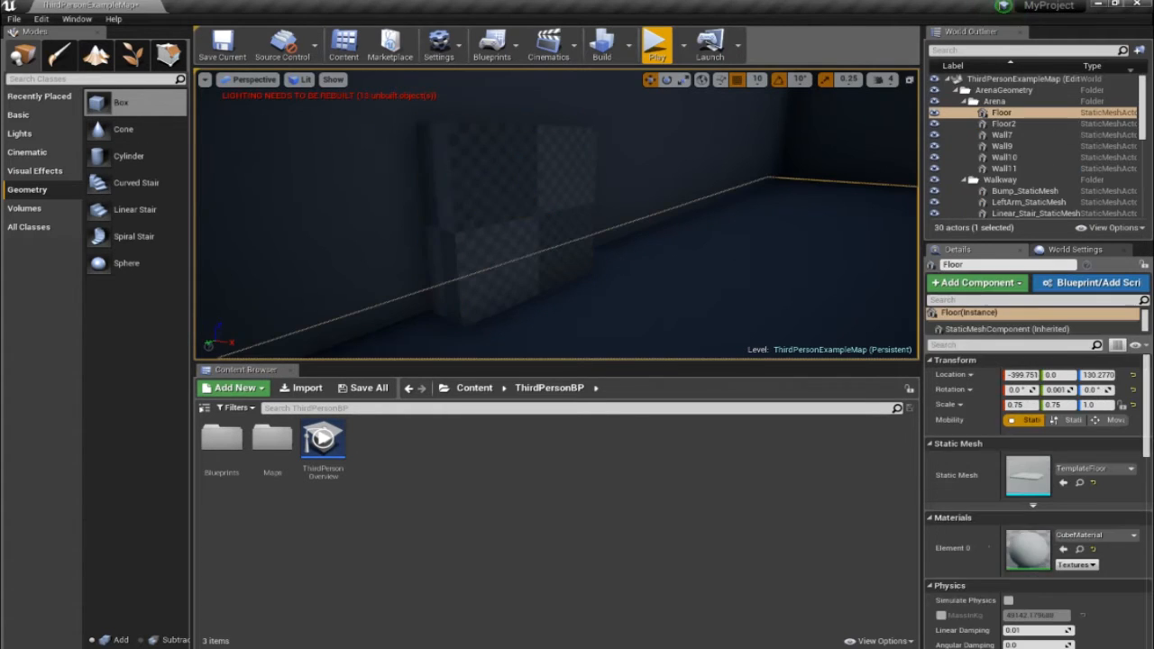
right_click(817, 270)
mouse_move(767, 254)
right_down()
mouse_move(790, 257)
mouse_move(821, 293)
mouse_move(757, 244)
right_up()
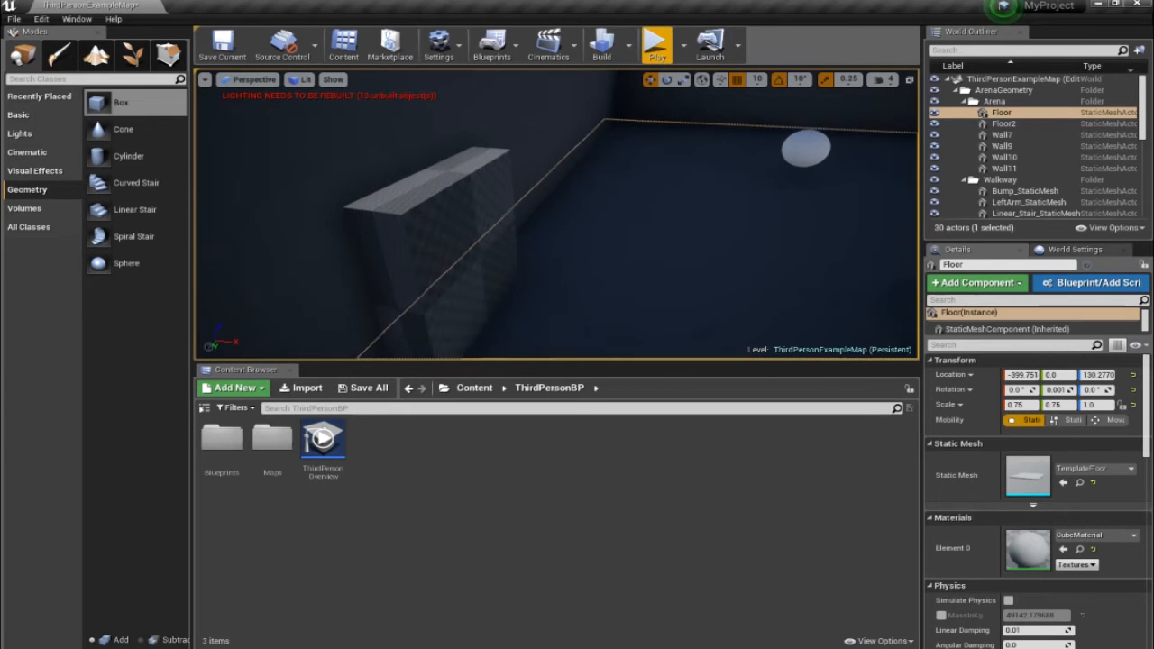
right_drag(775, 271, 699, 271)
right_drag(830, 346, 866, 319)
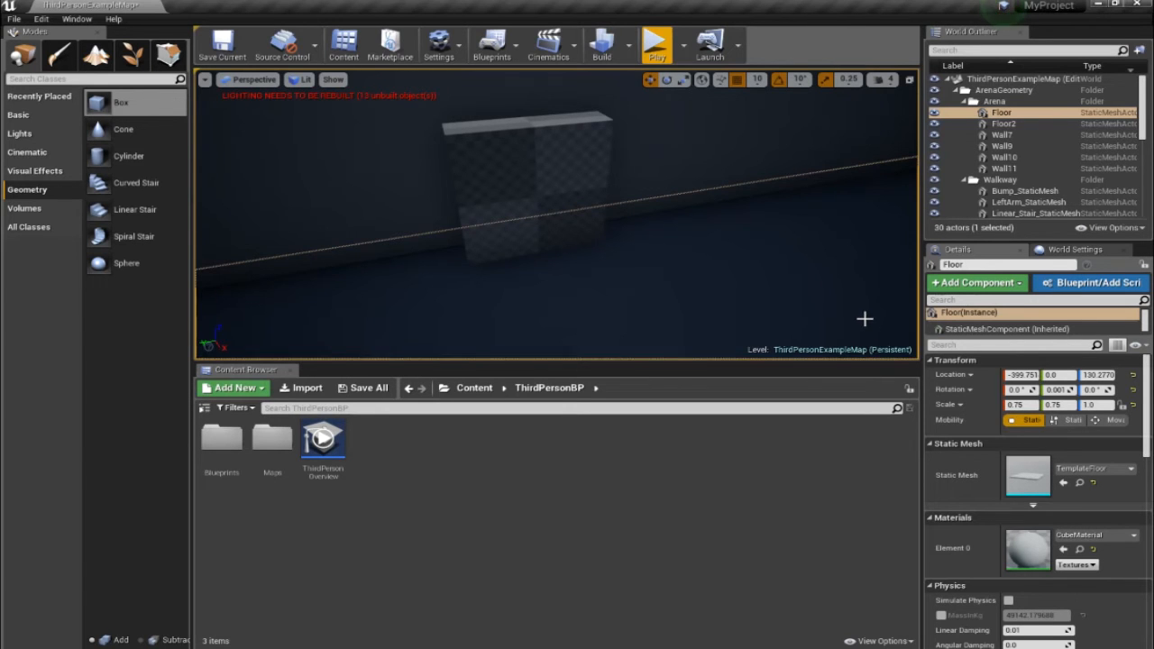
right_drag(506, 270, 853, 203)
right_drag(917, 303, 873, 308)
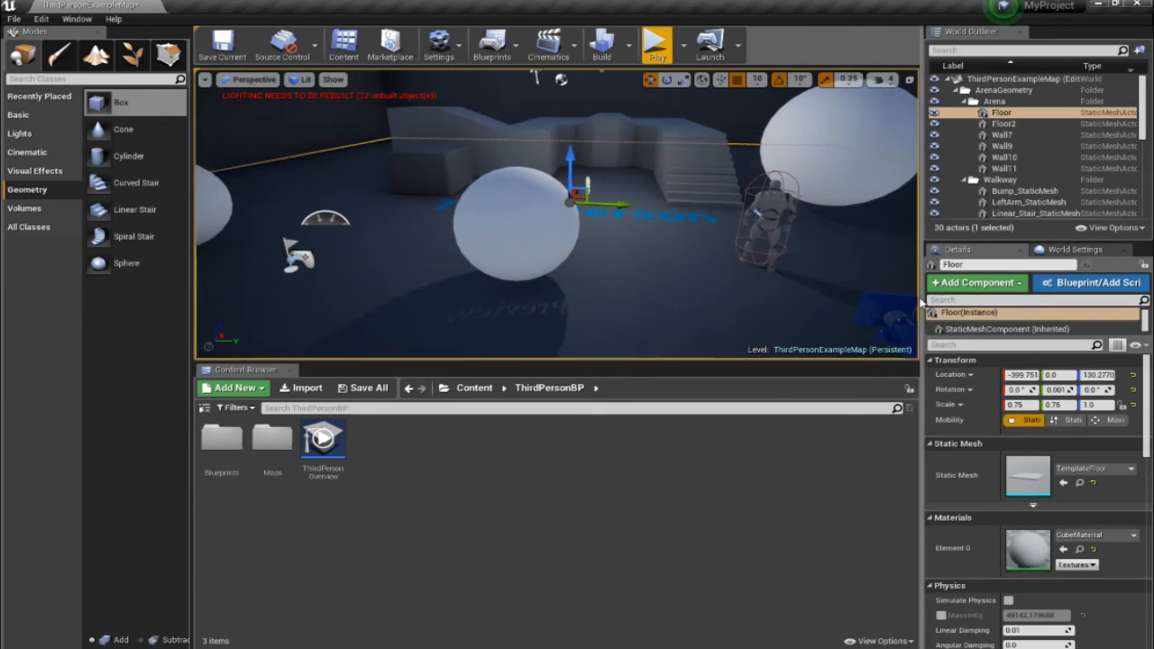